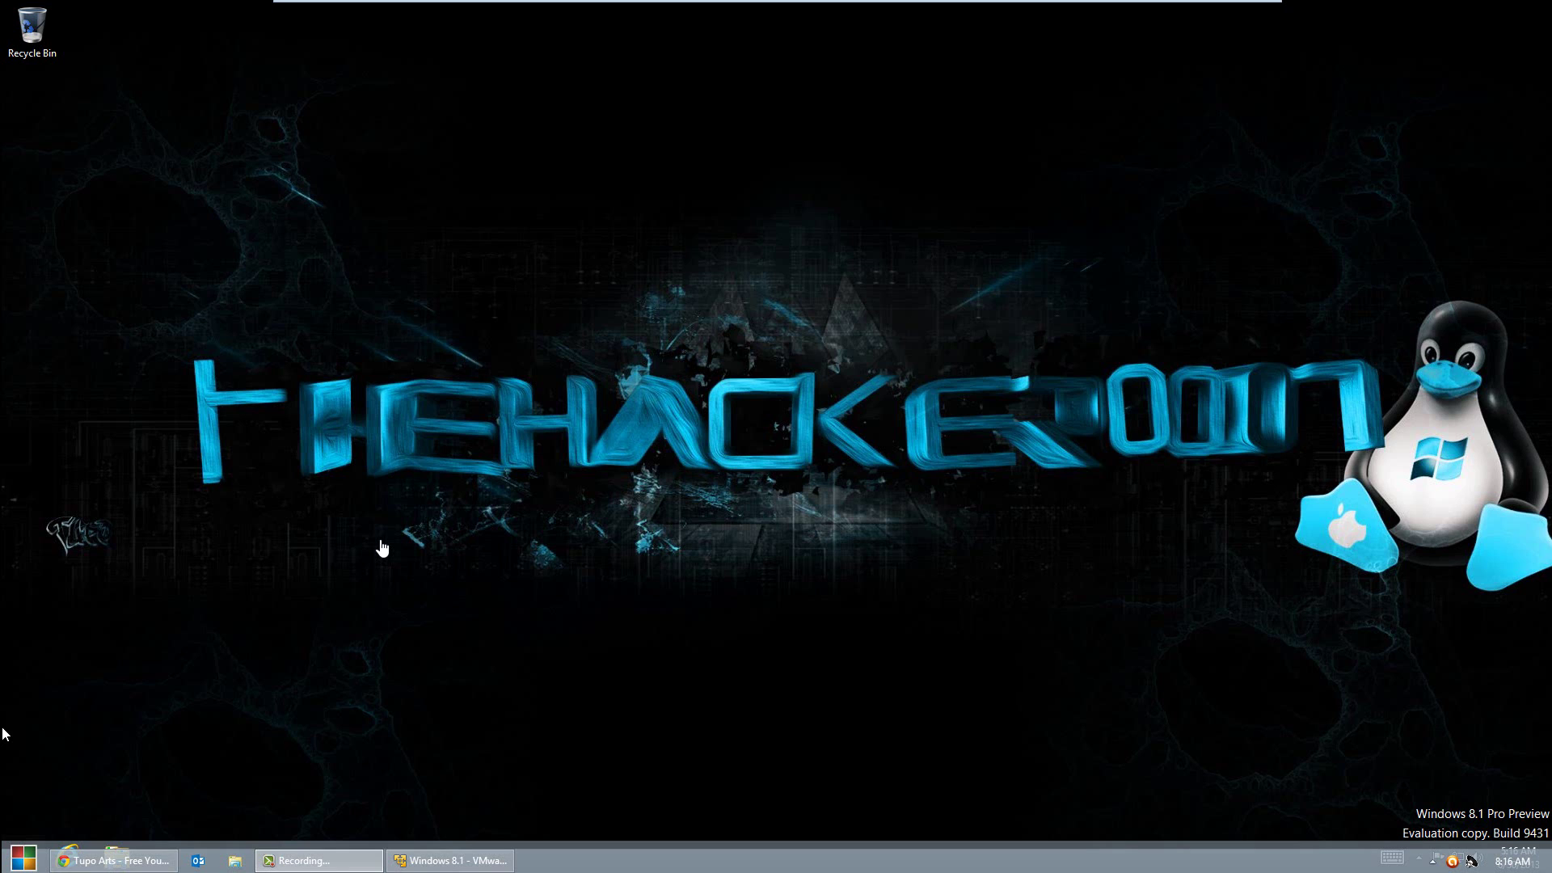
Bring the Windows 8.1 Pro Preview guest desktop into focus inside VMware
left_click(196, 715)
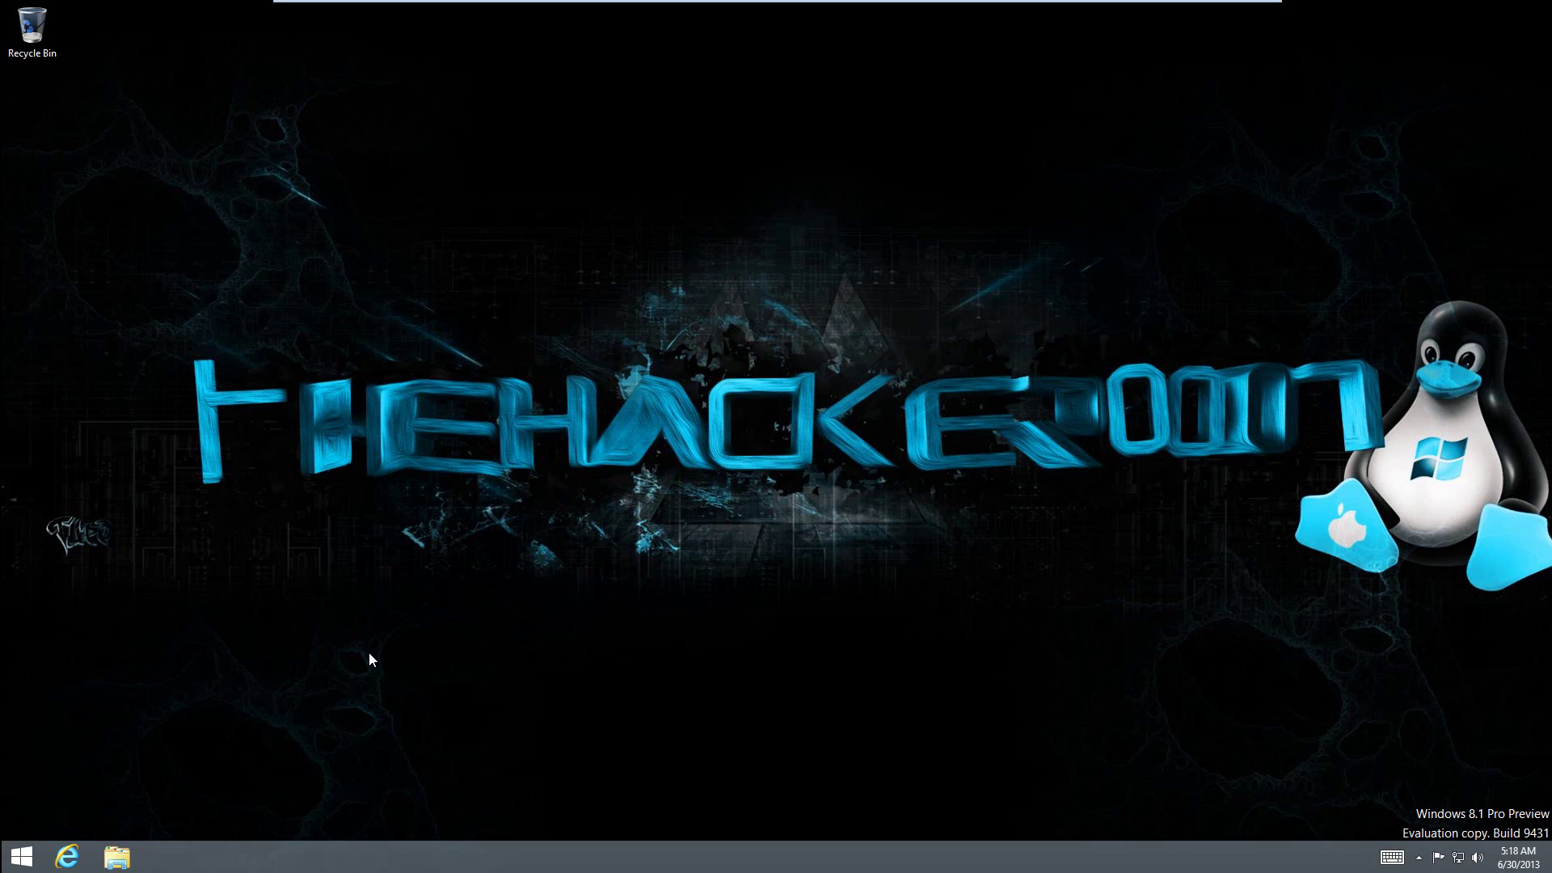
left_click(22, 857)
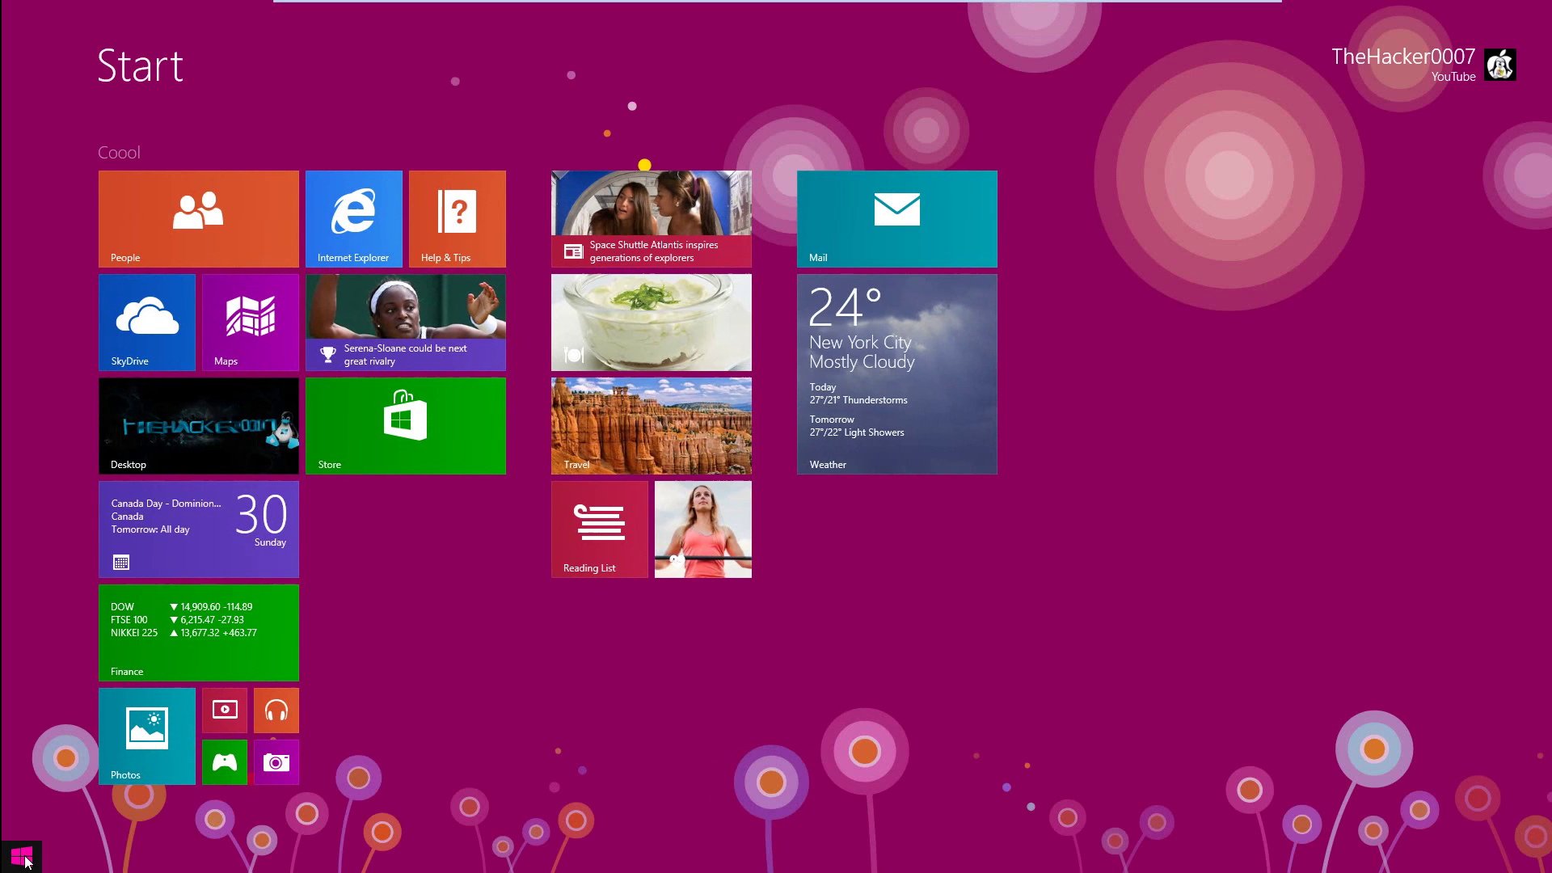
left_click(212, 430)
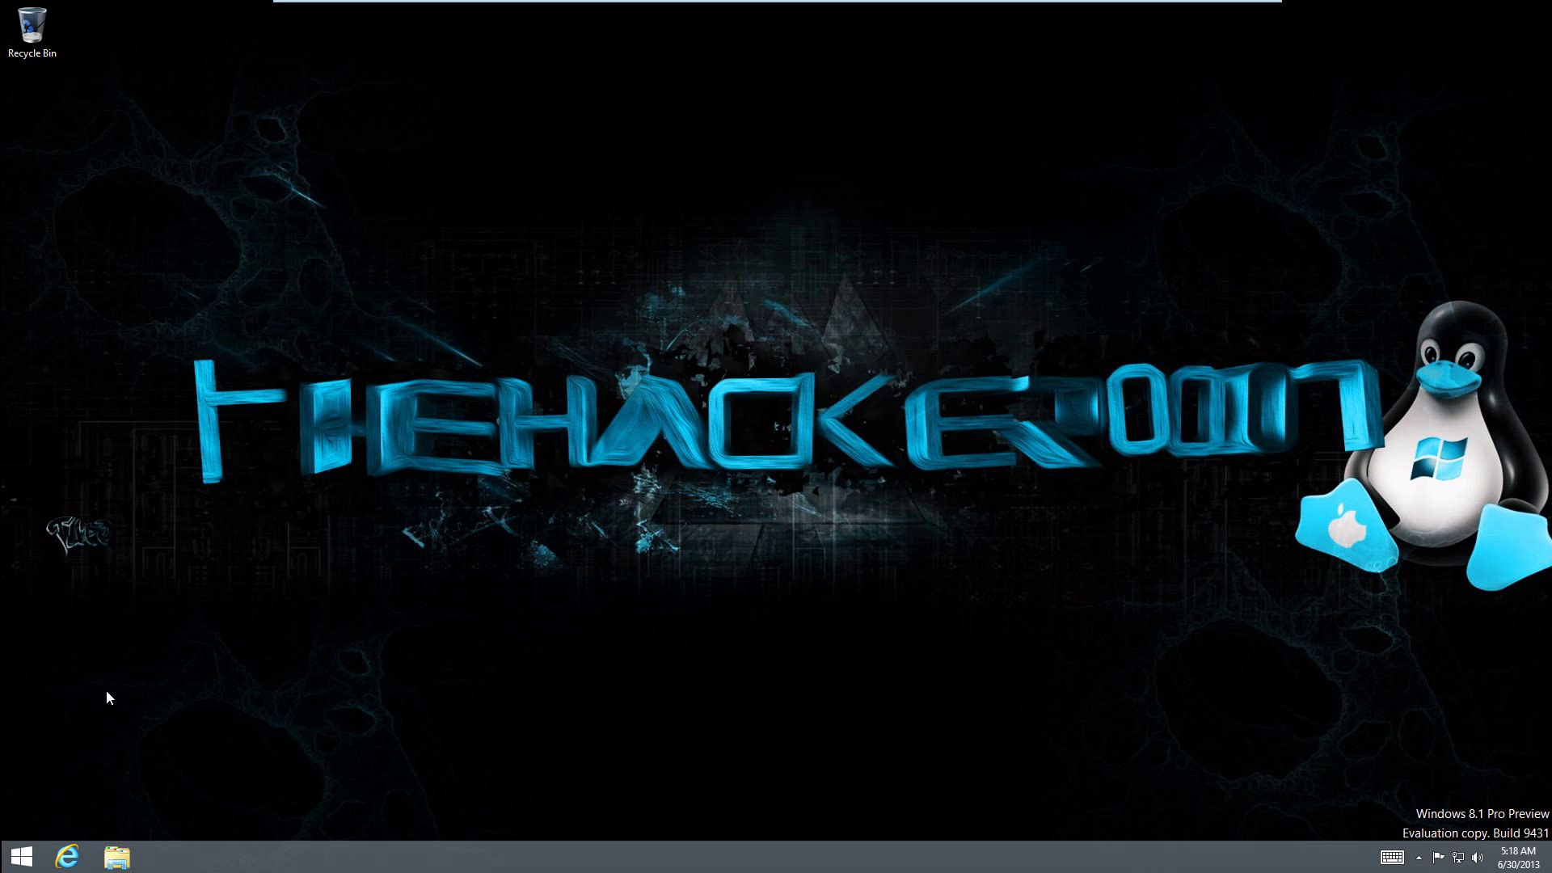
left_click(22, 857)
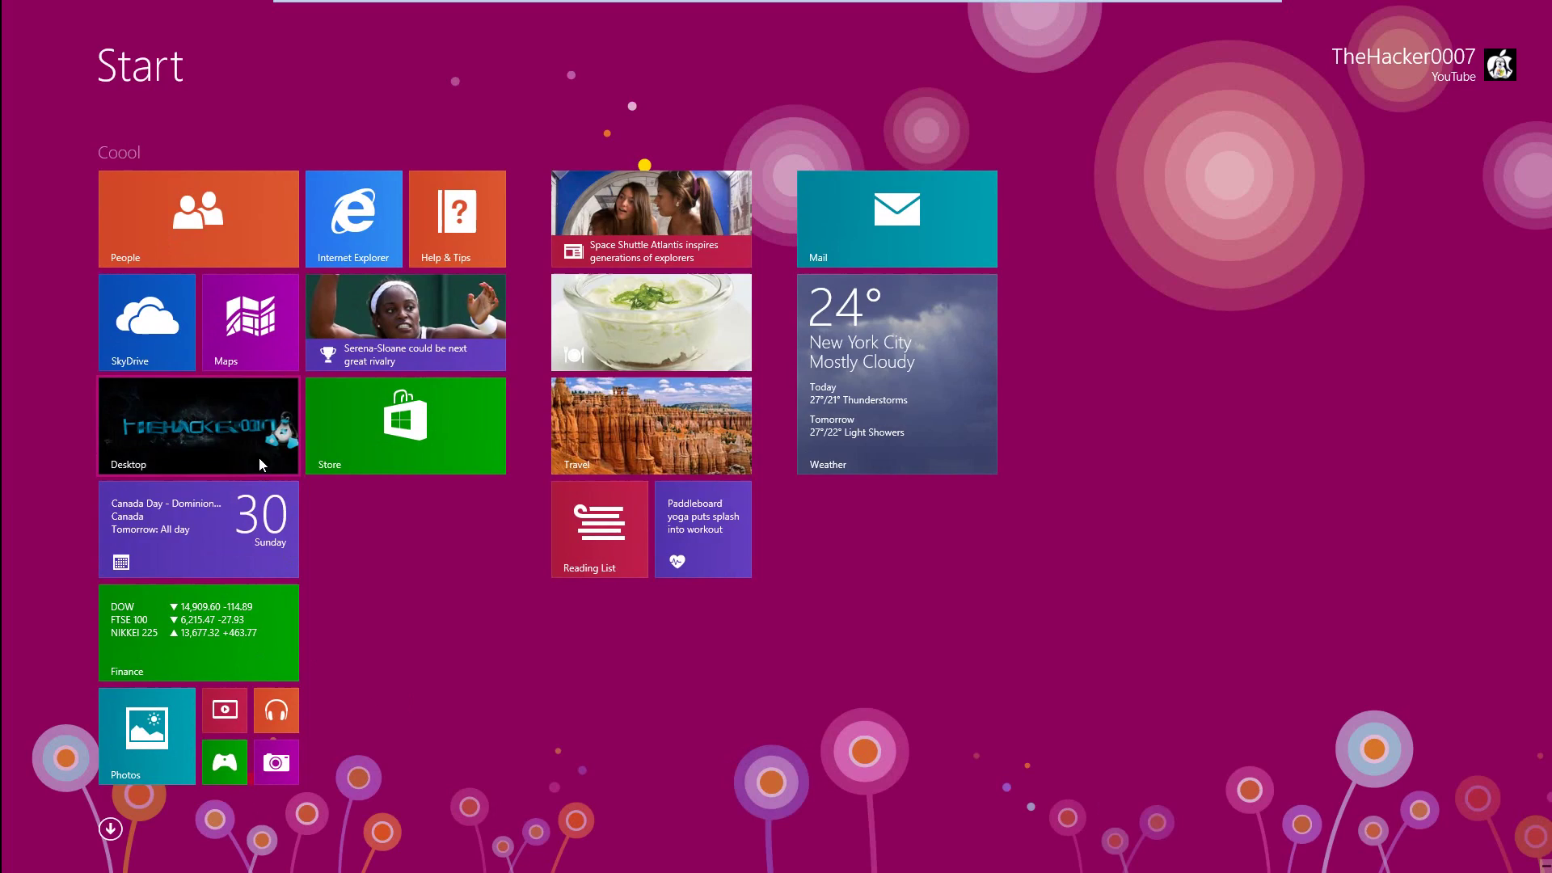
left_click(258, 452)
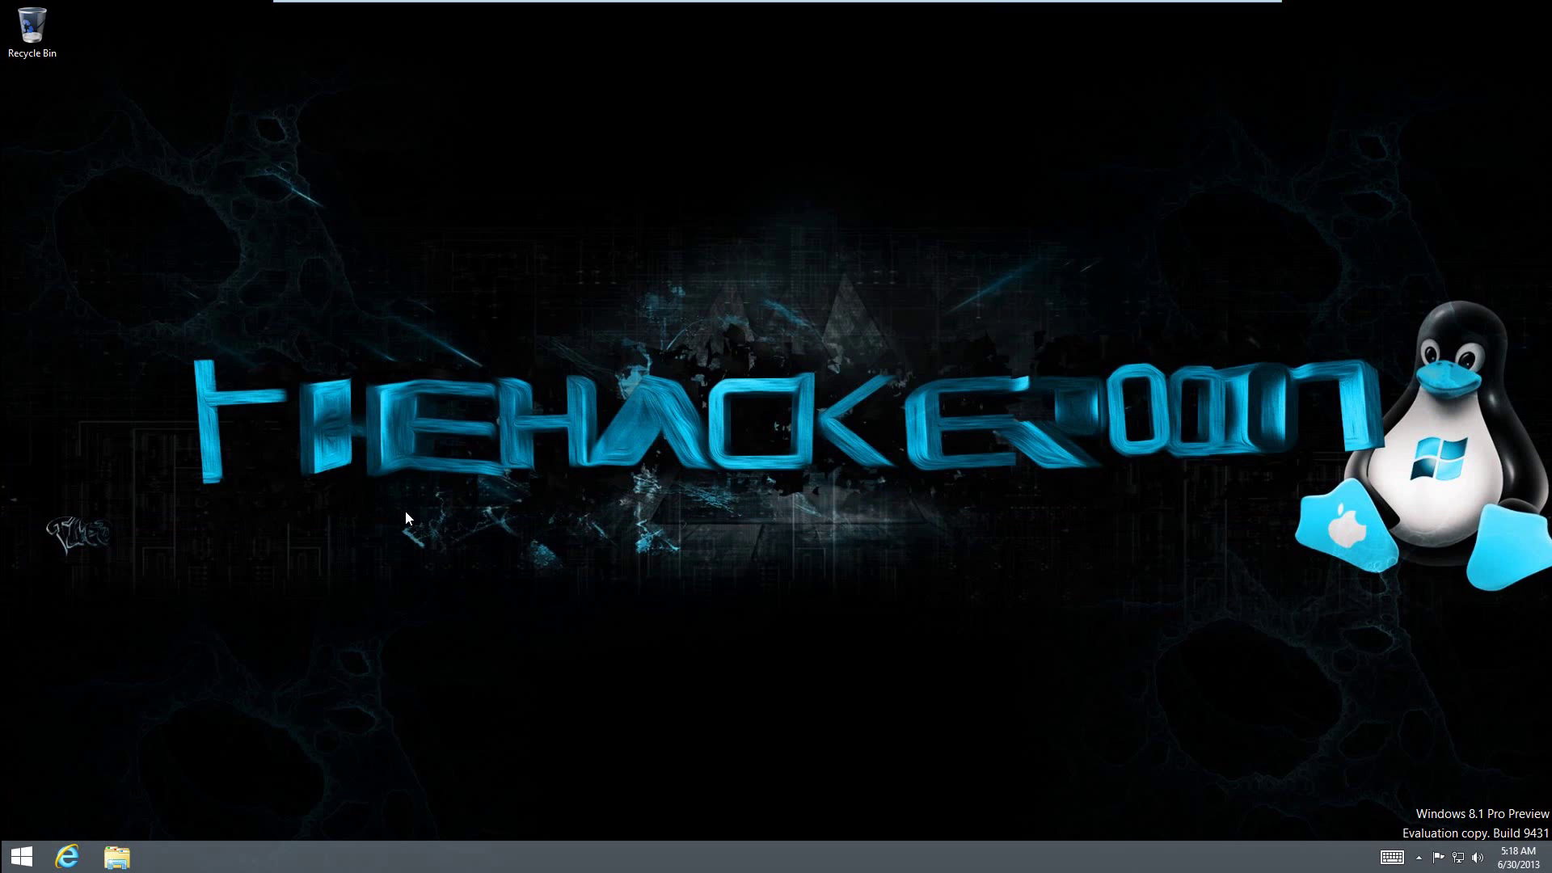
right_click(24, 859)
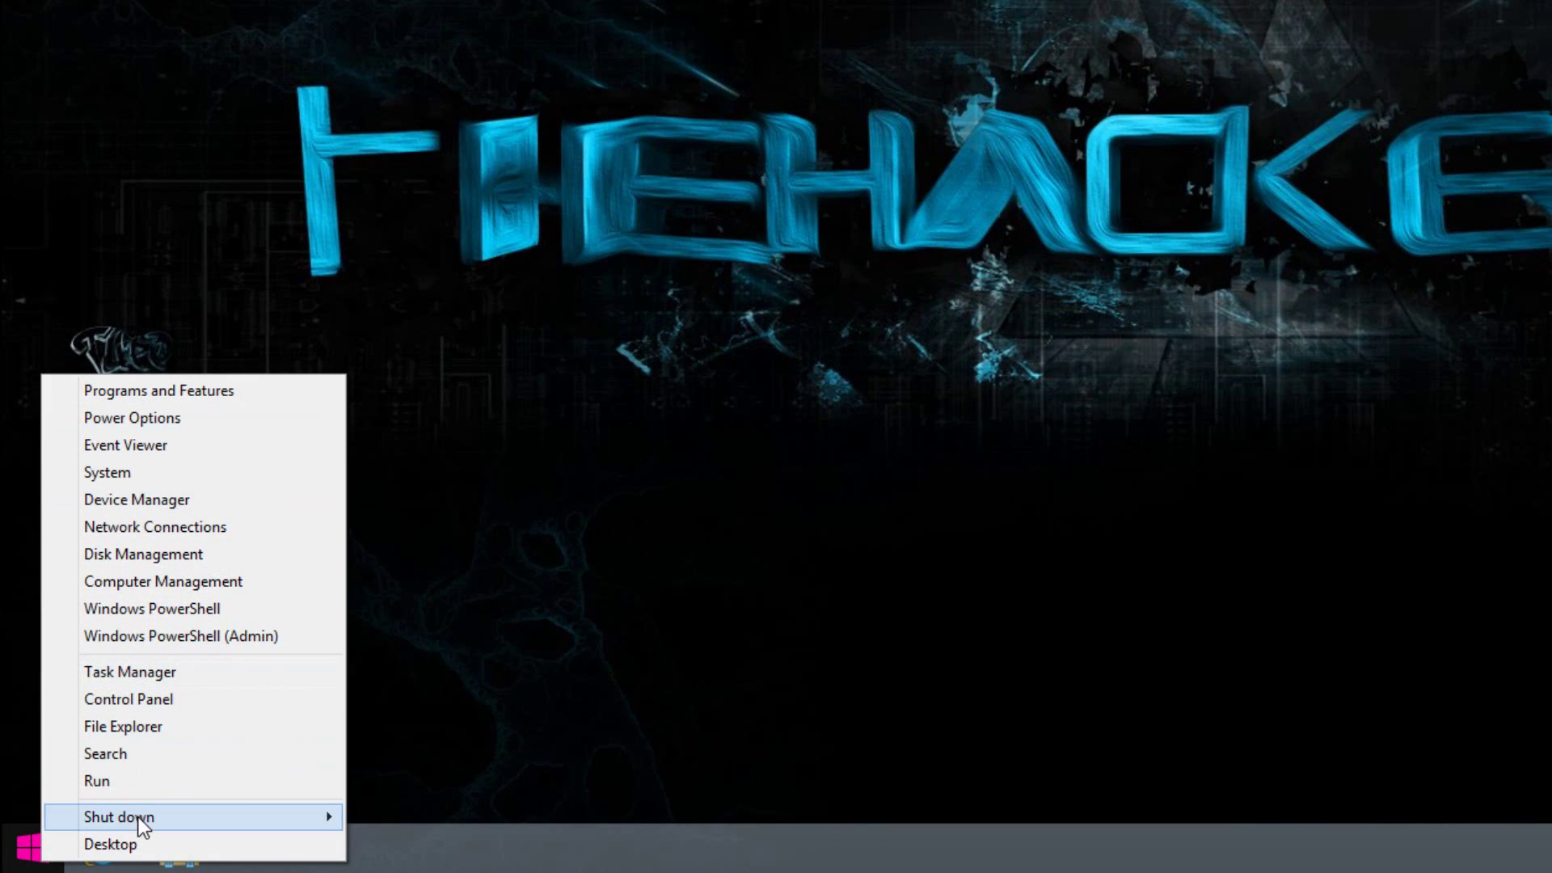
mouse_move(139, 819)
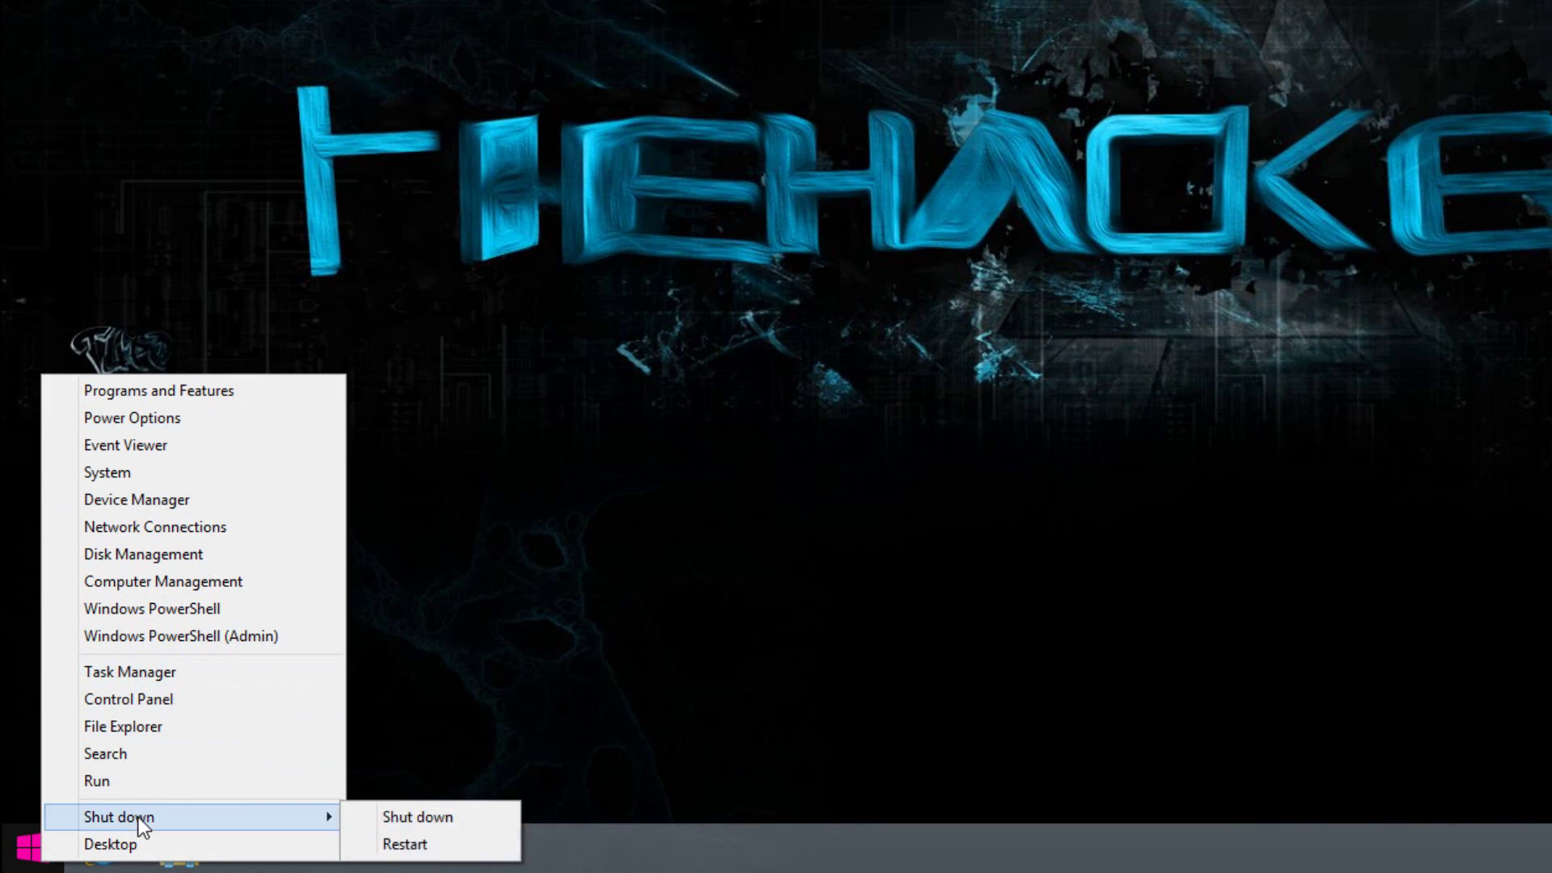
left_click(492, 825)
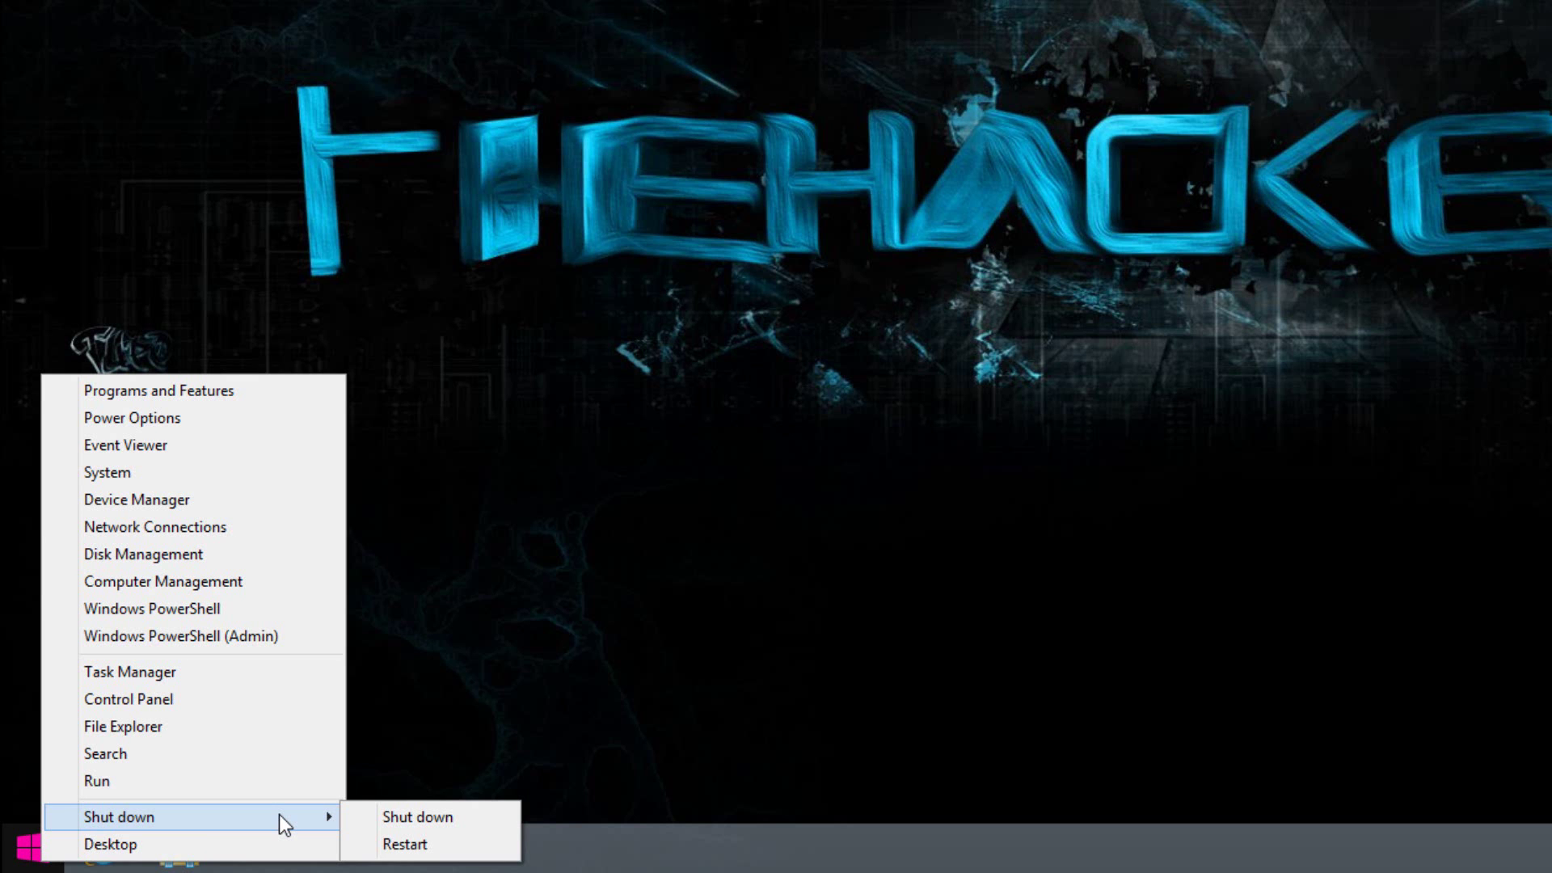
left_click(1031, 582)
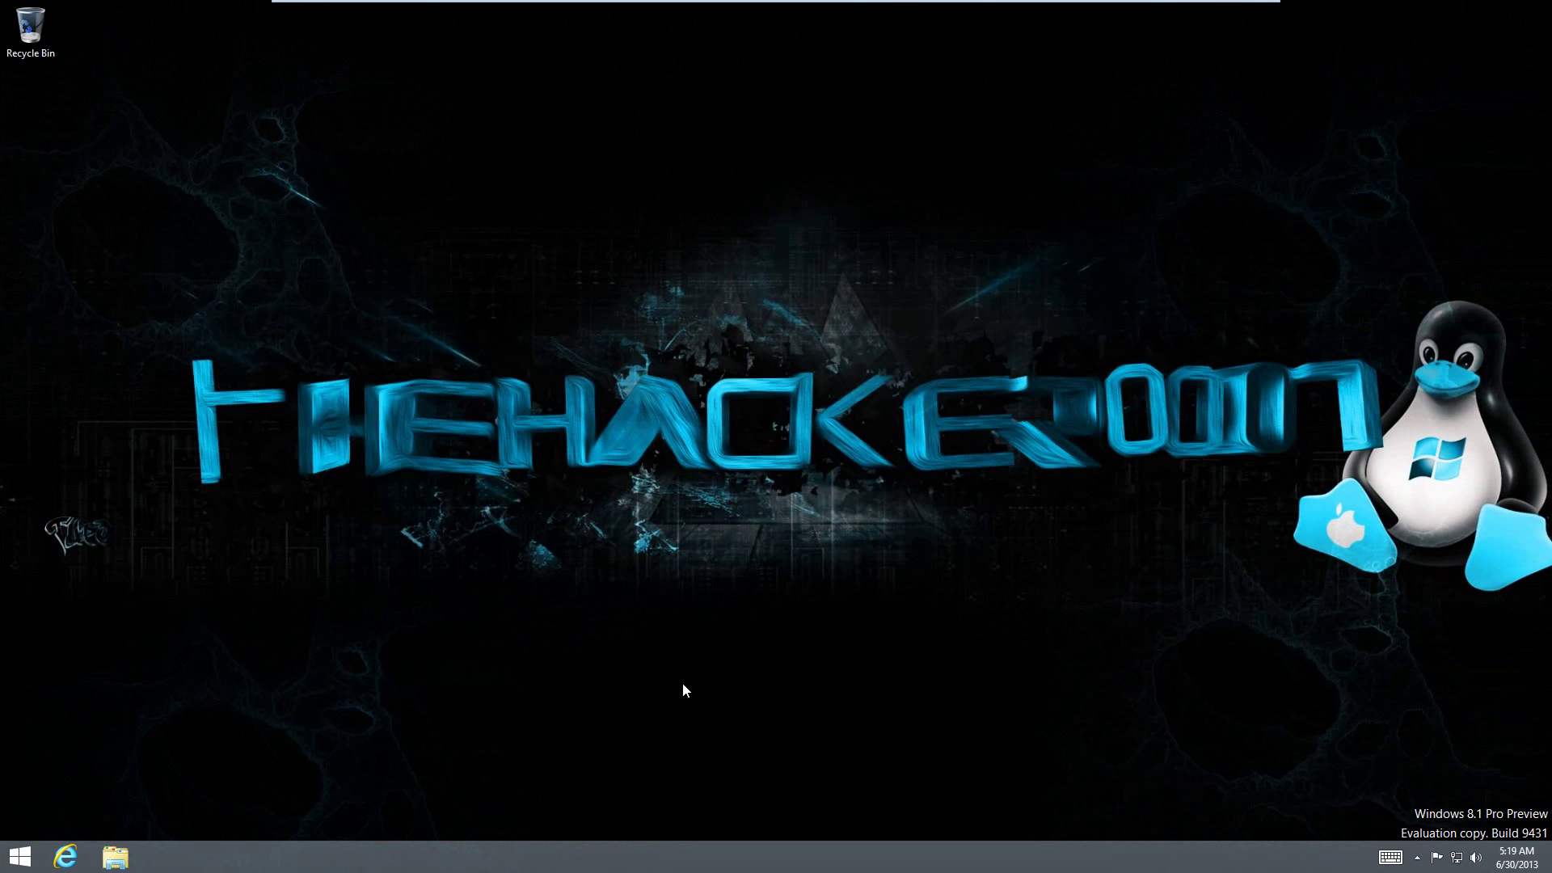
In Taskbar and Navigation properties, tick 'Go to the desktop' at sign-in and 'Show the Apps view automatically'
right_click(653, 855)
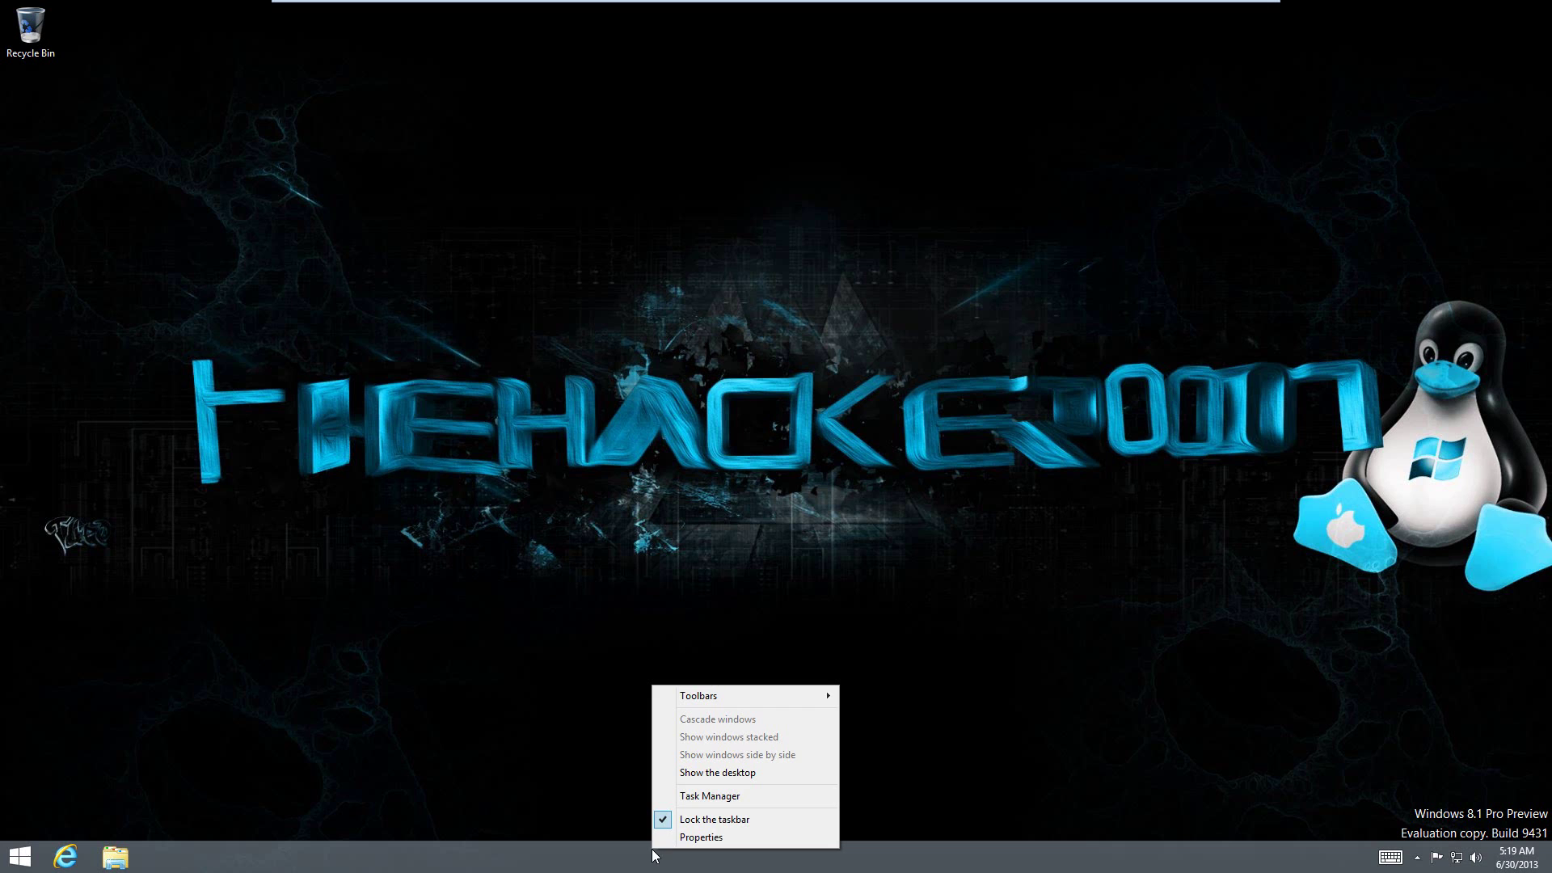
left_click(664, 836)
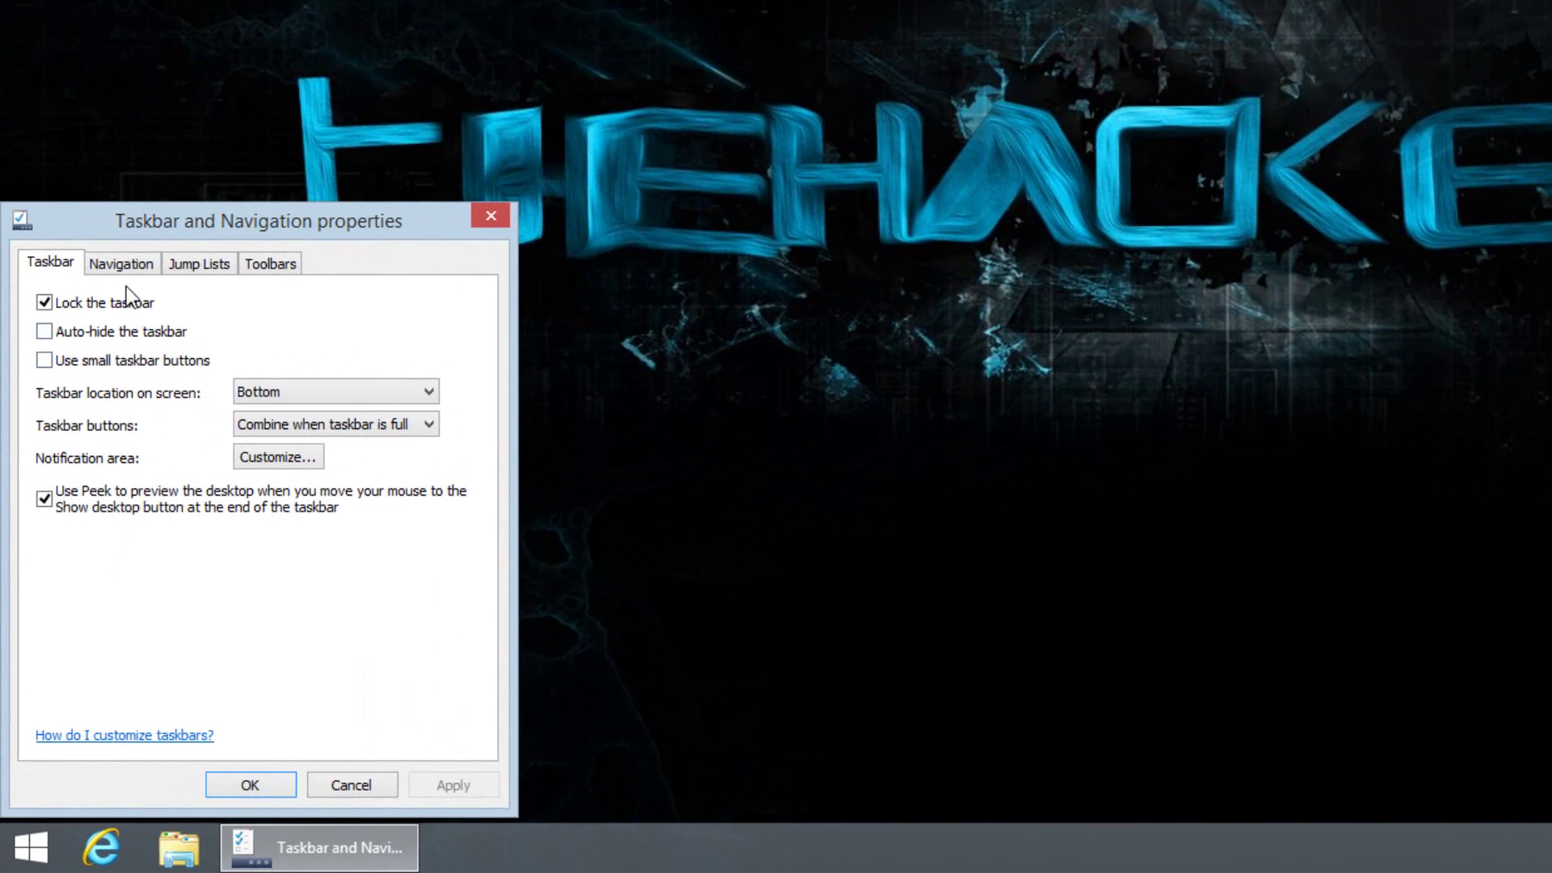
left_click(113, 264)
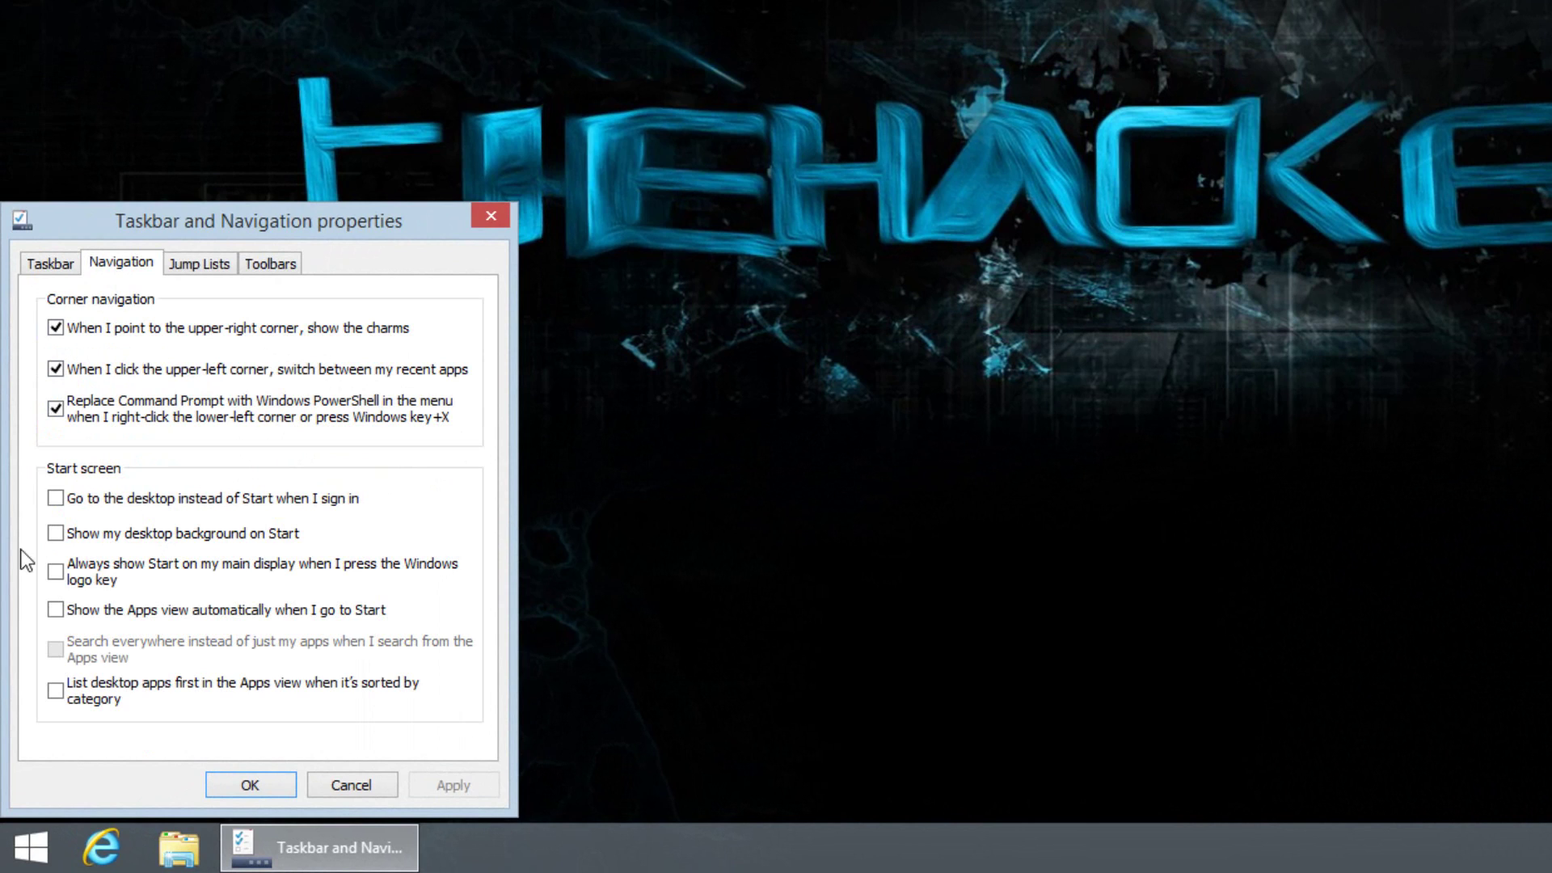
left_click(55, 498)
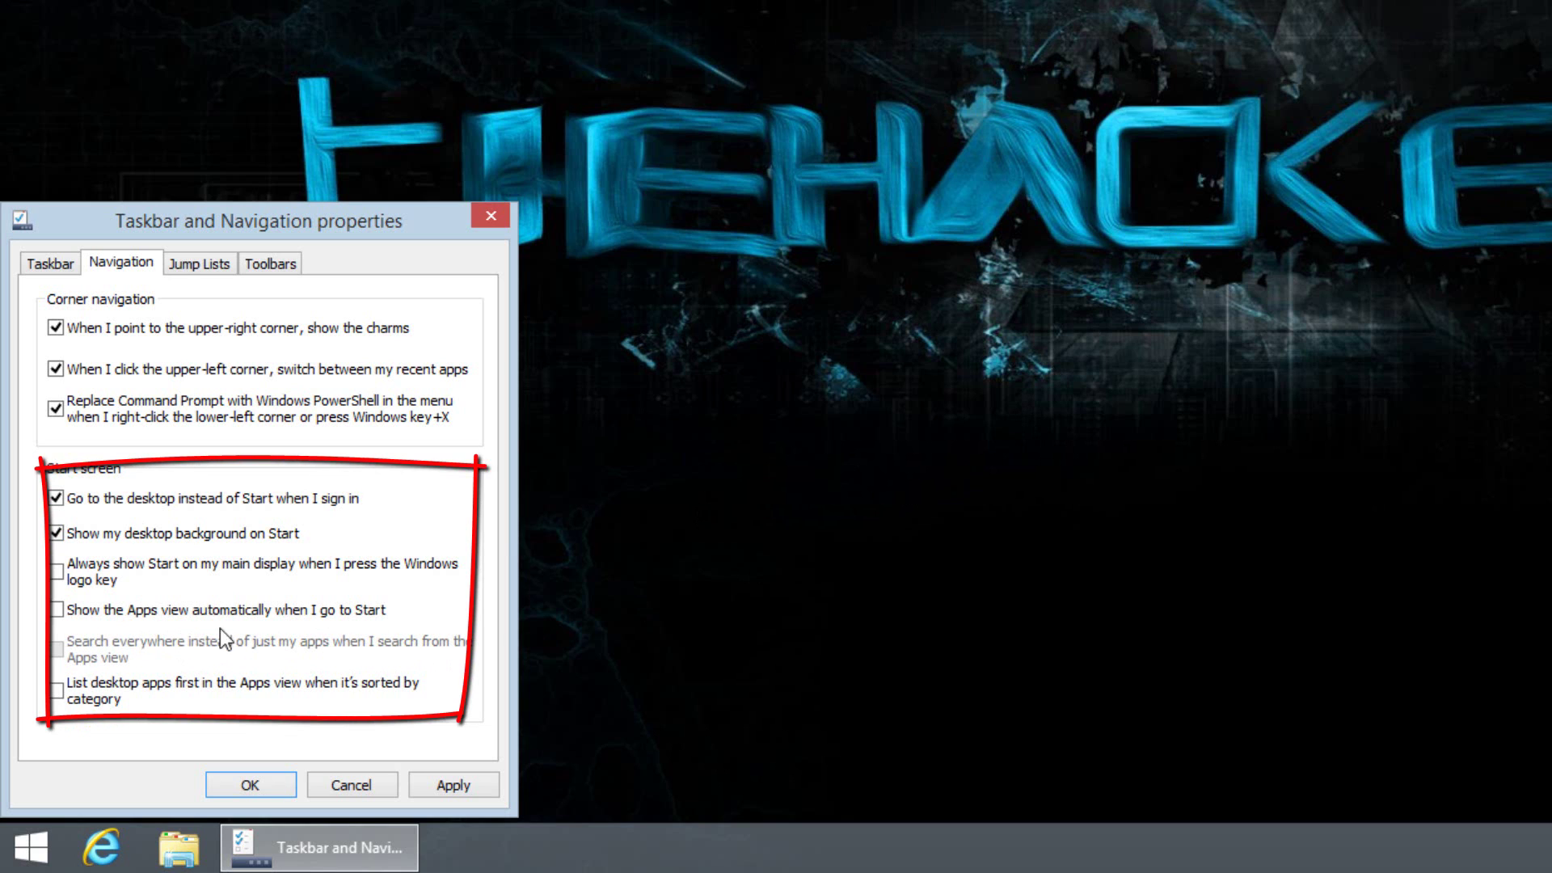
left_click(251, 614)
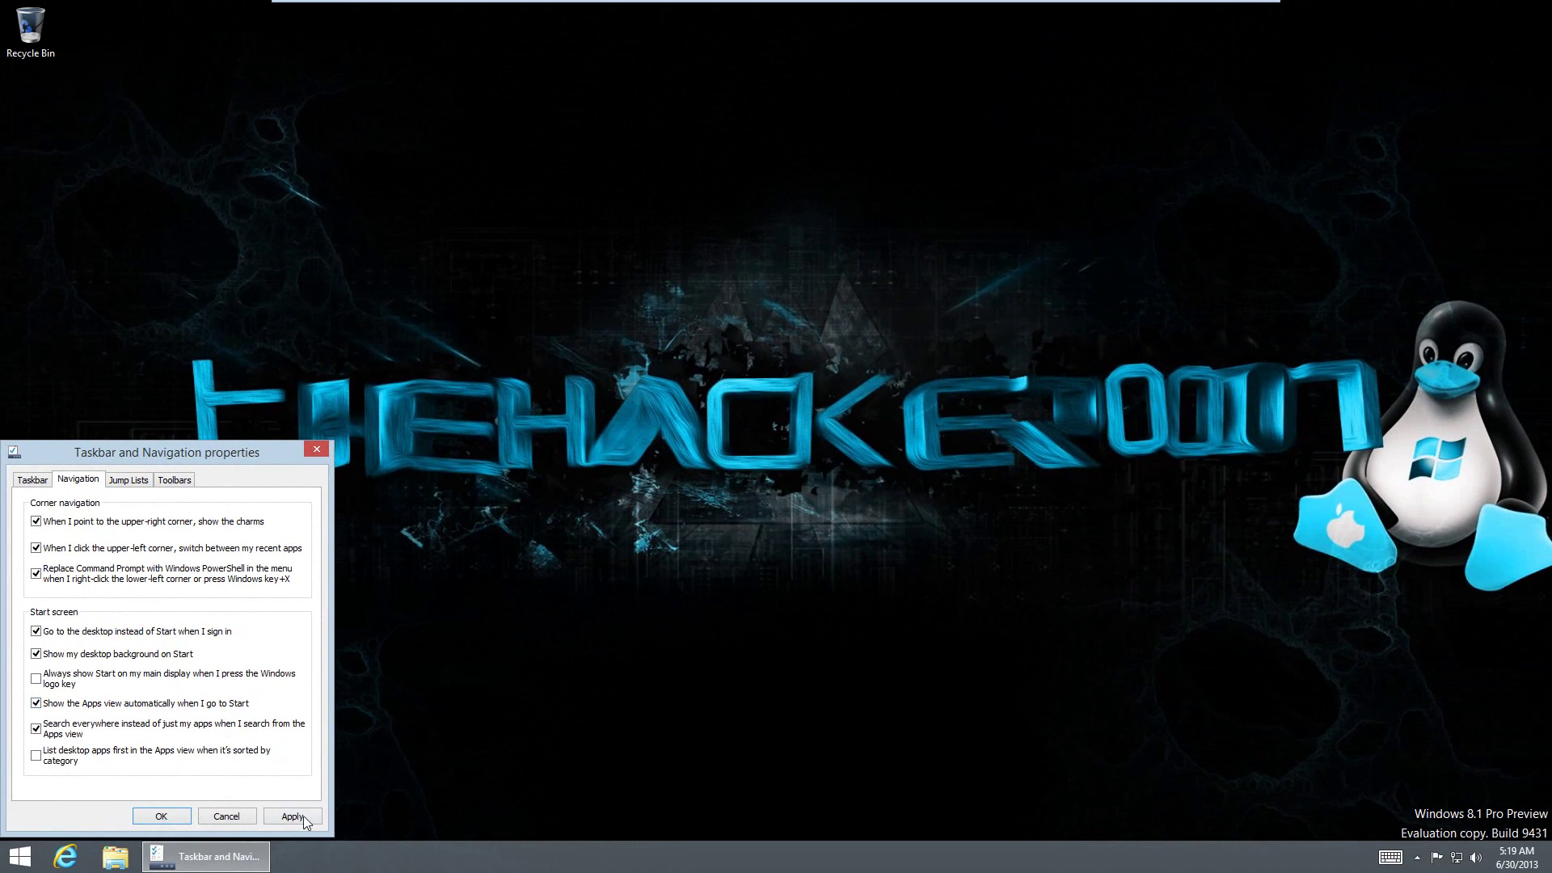
Apply the navigation changes, test them on Start, confirm with OK, and reopen Start in Apps view
left_click(295, 817)
left_click(20, 857)
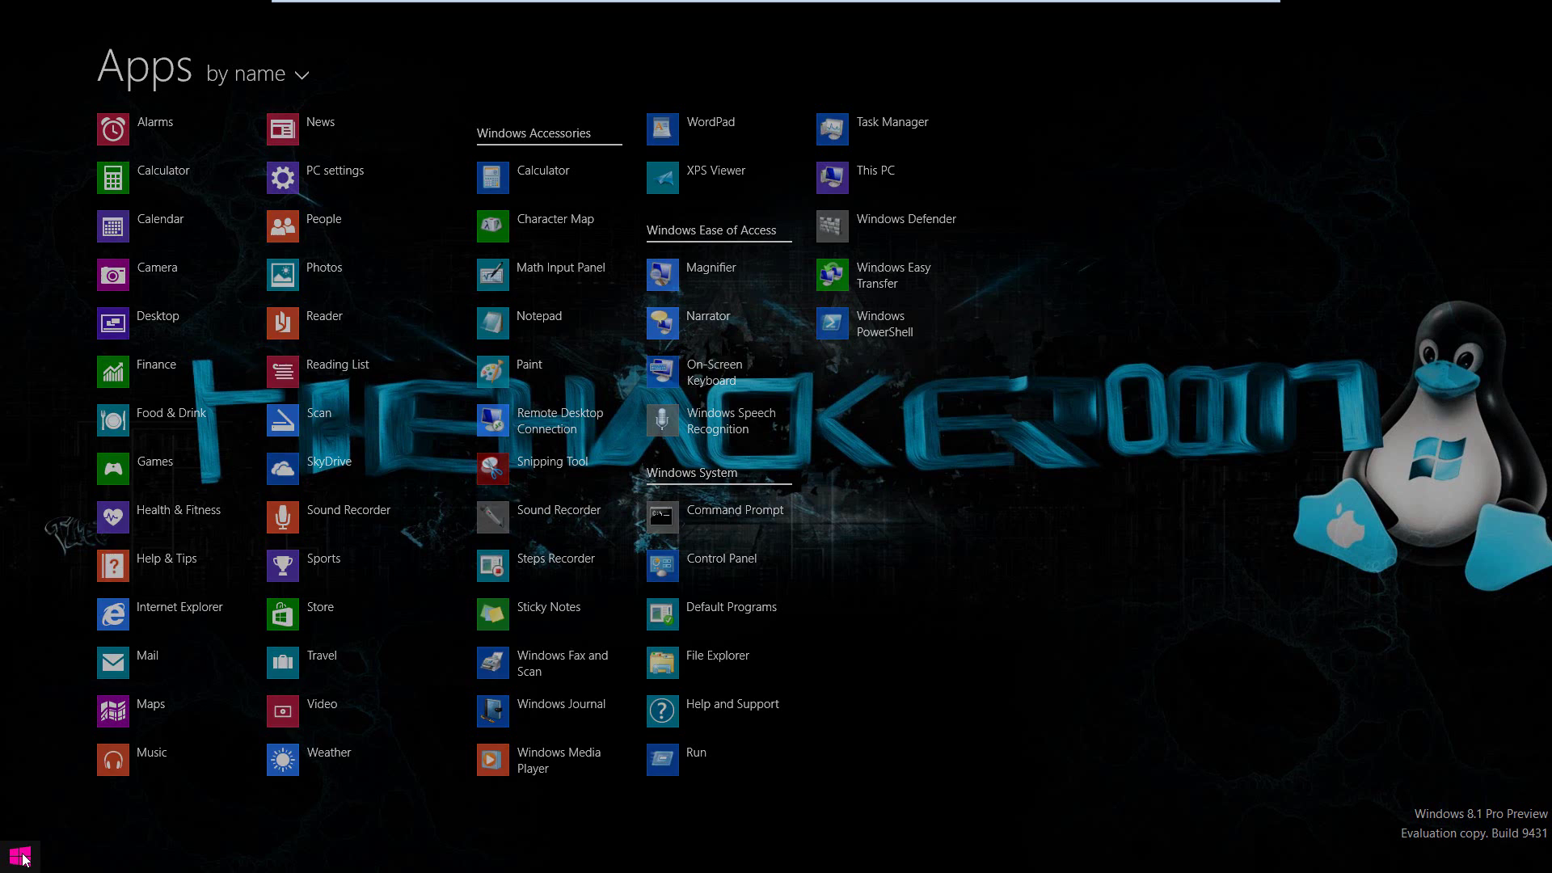
left_click(20, 857)
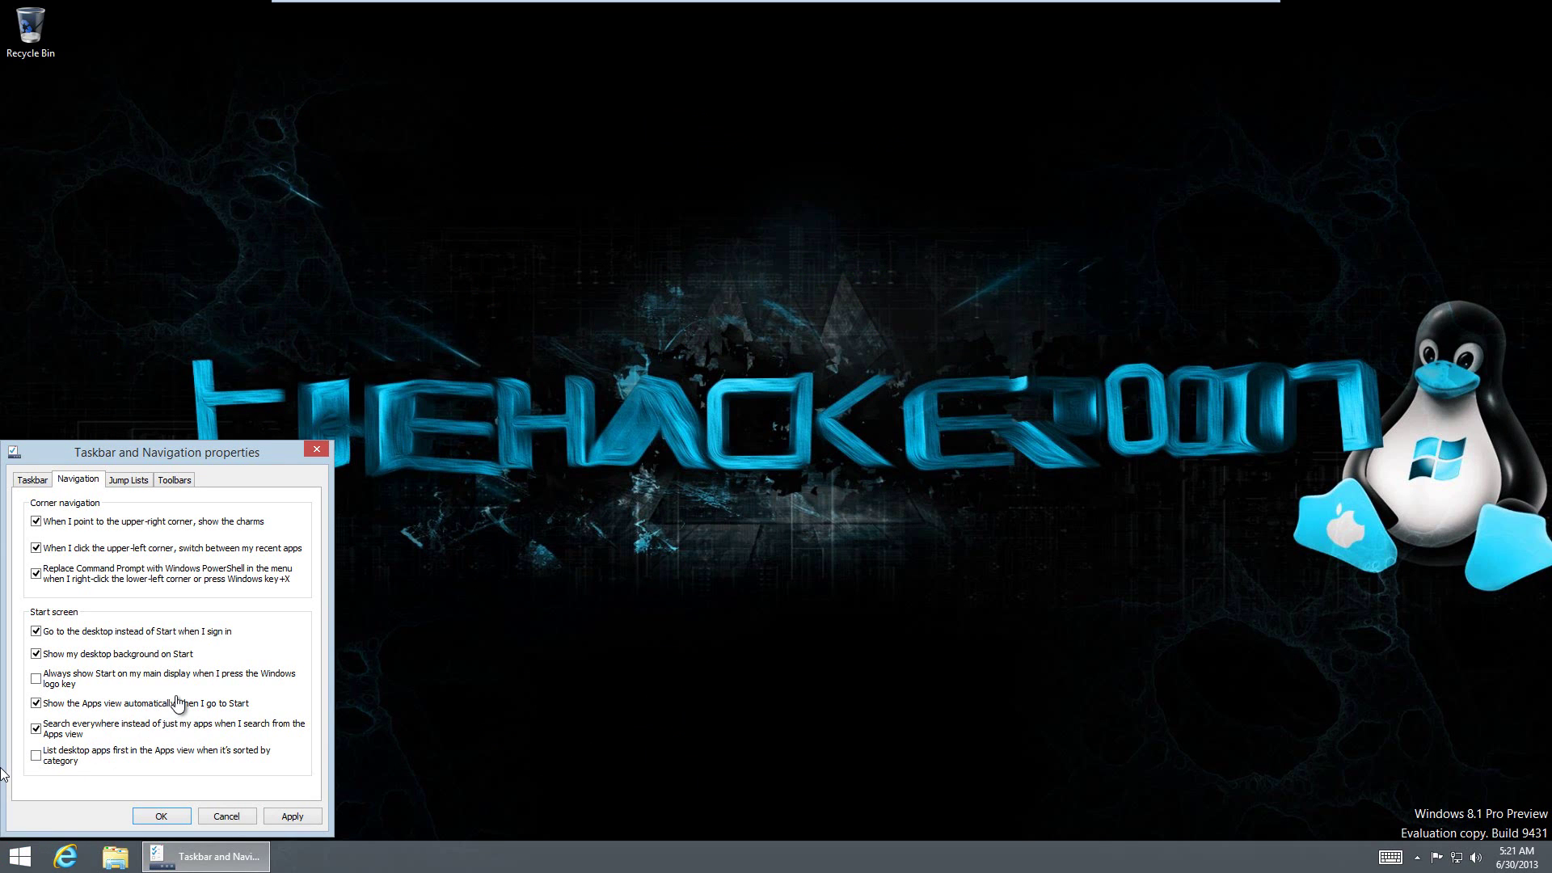
left_click(21, 863)
left_click(179, 817)
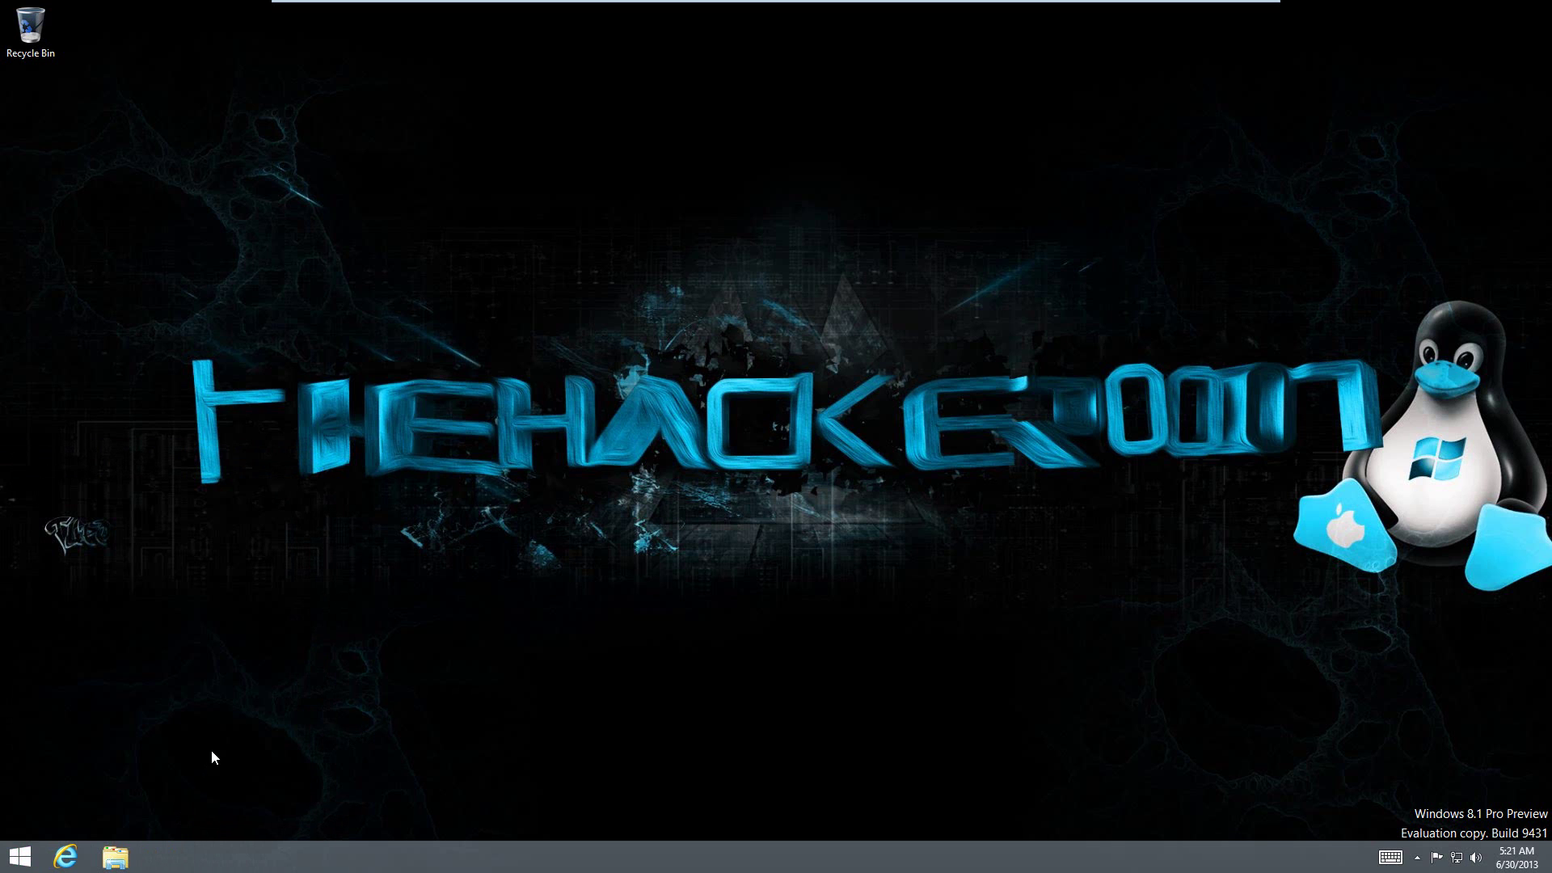
left_click(23, 859)
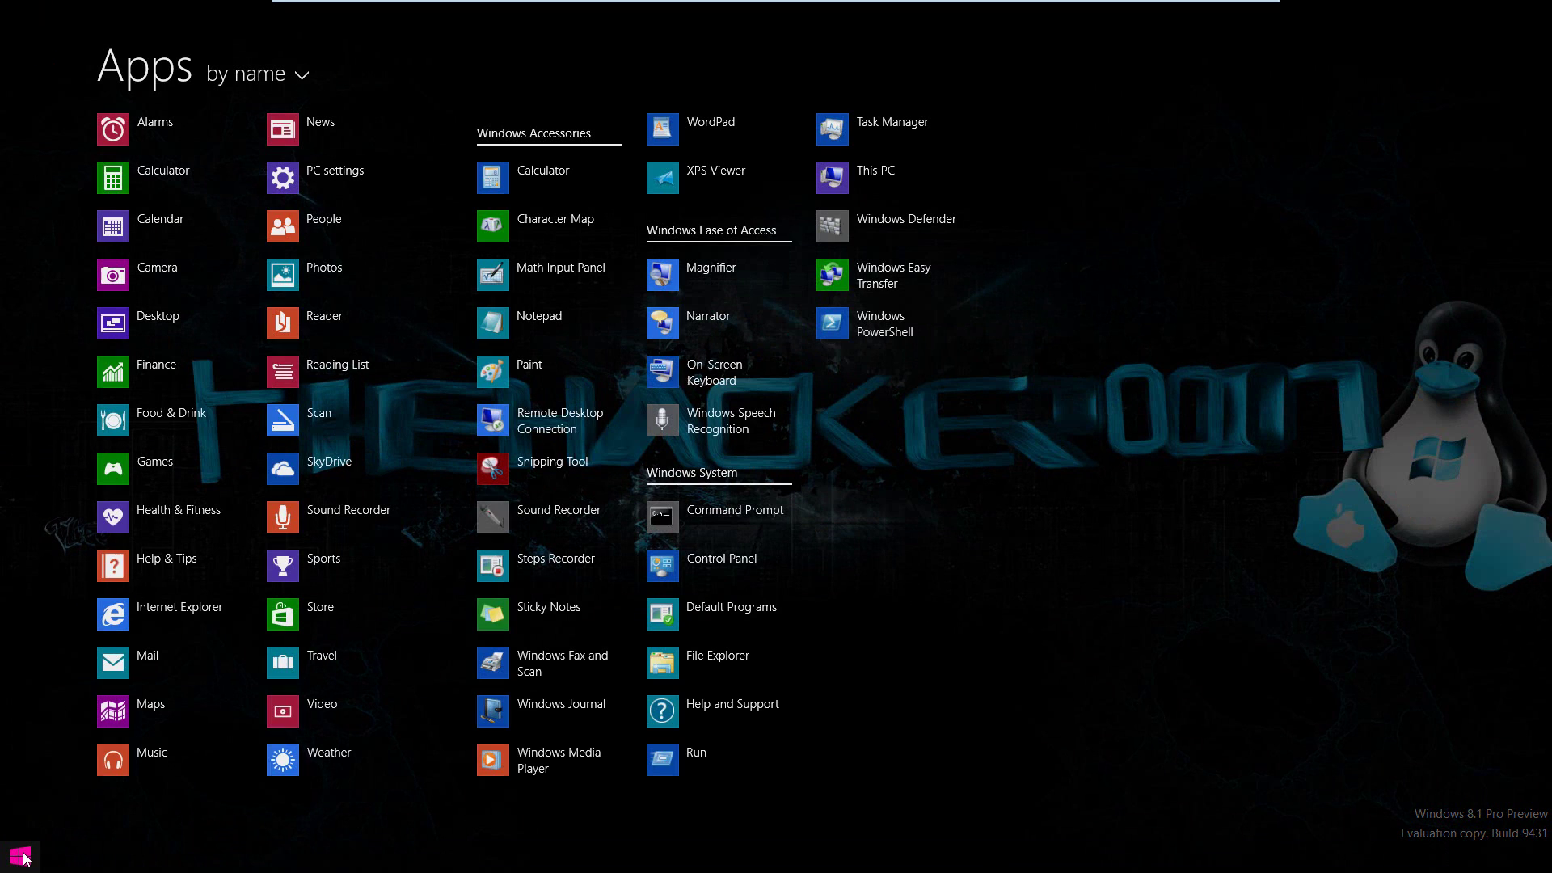
Use the bottom-left up-arrow to return from the Apps list to the Start tiles
left_click(109, 825)
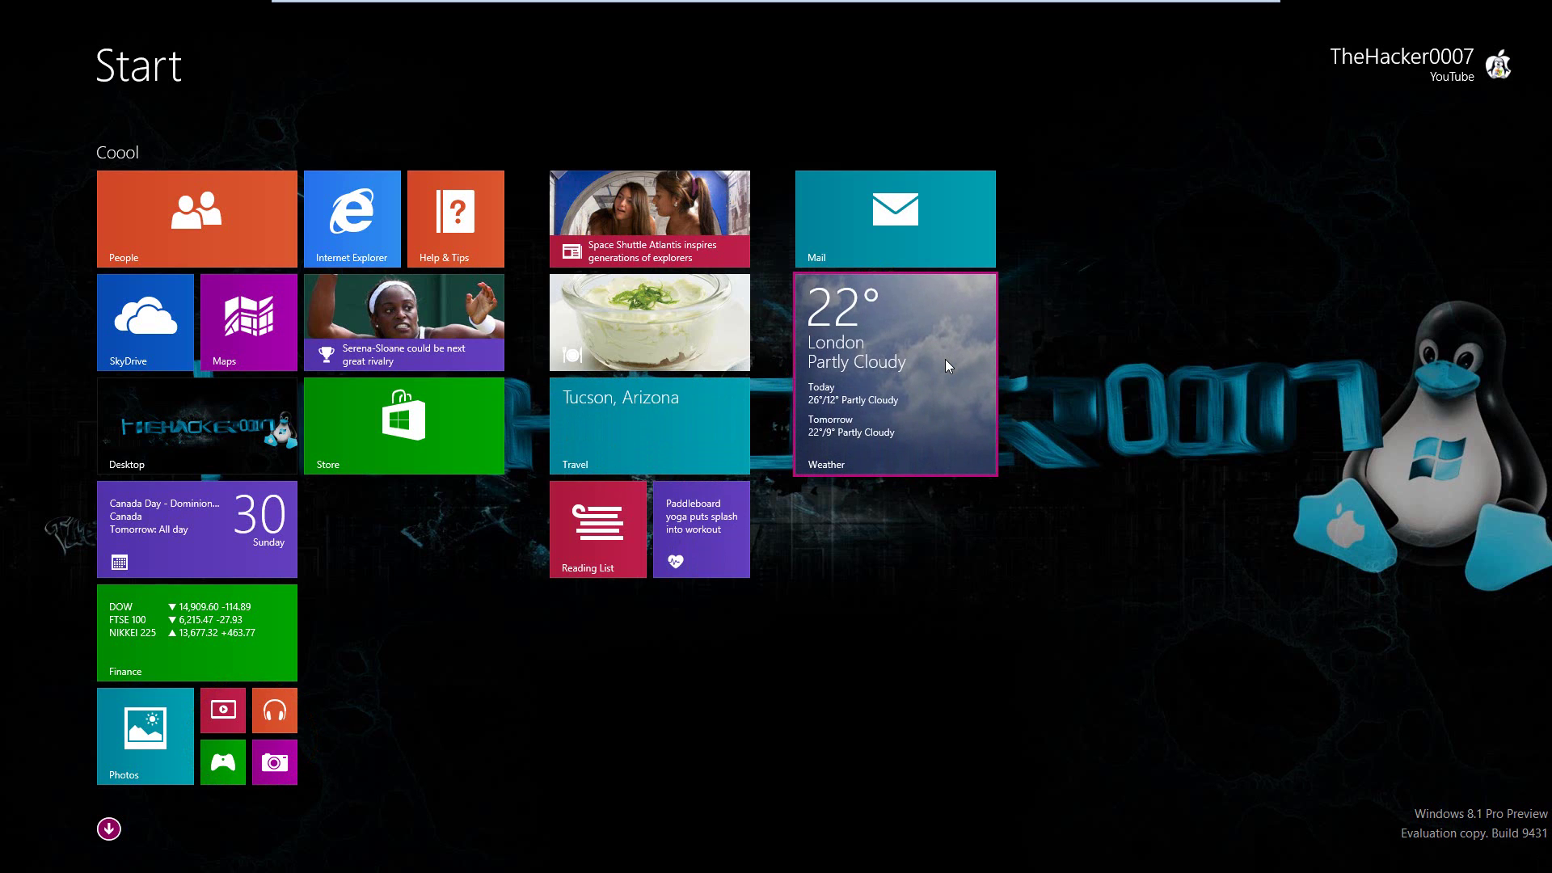
Enter Start customize mode and rename the 'Coool' tile group to 'hi'
right_click(944, 359)
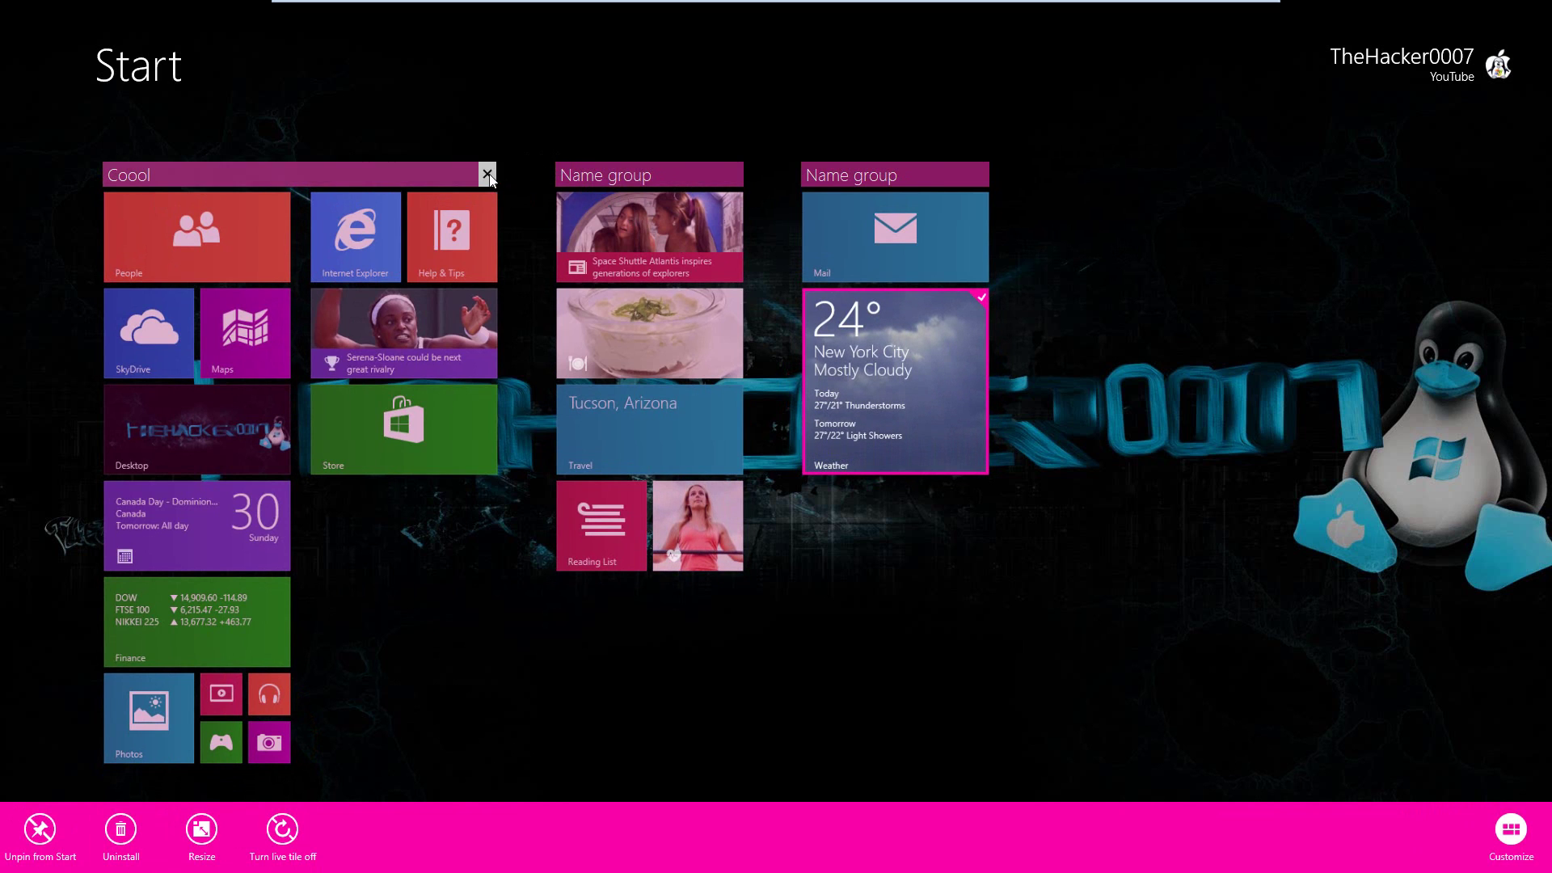
left_click(490, 174)
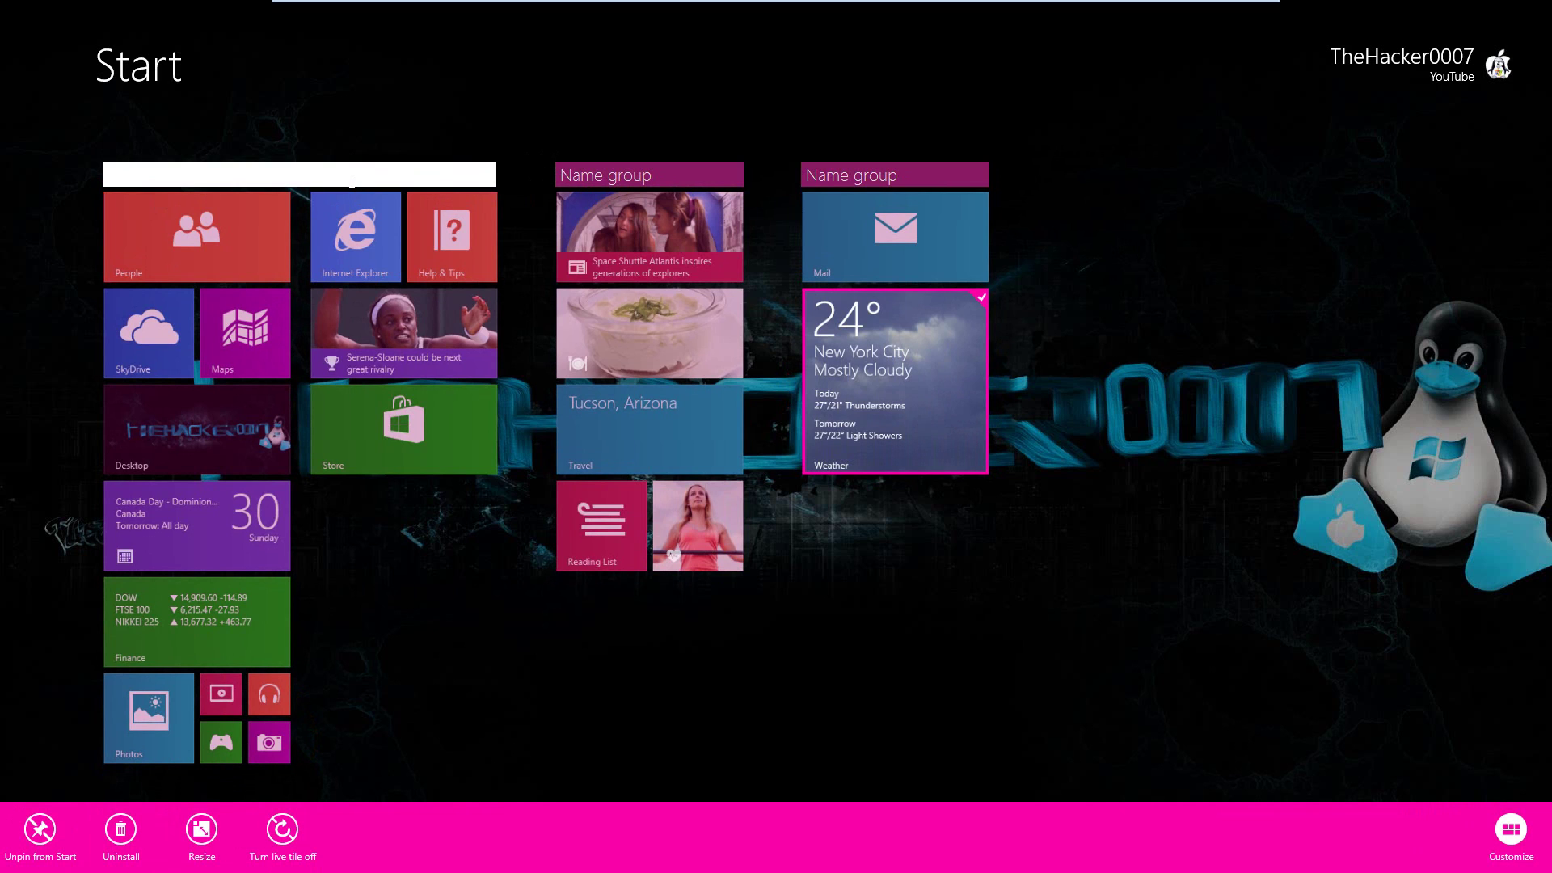
type("hi")
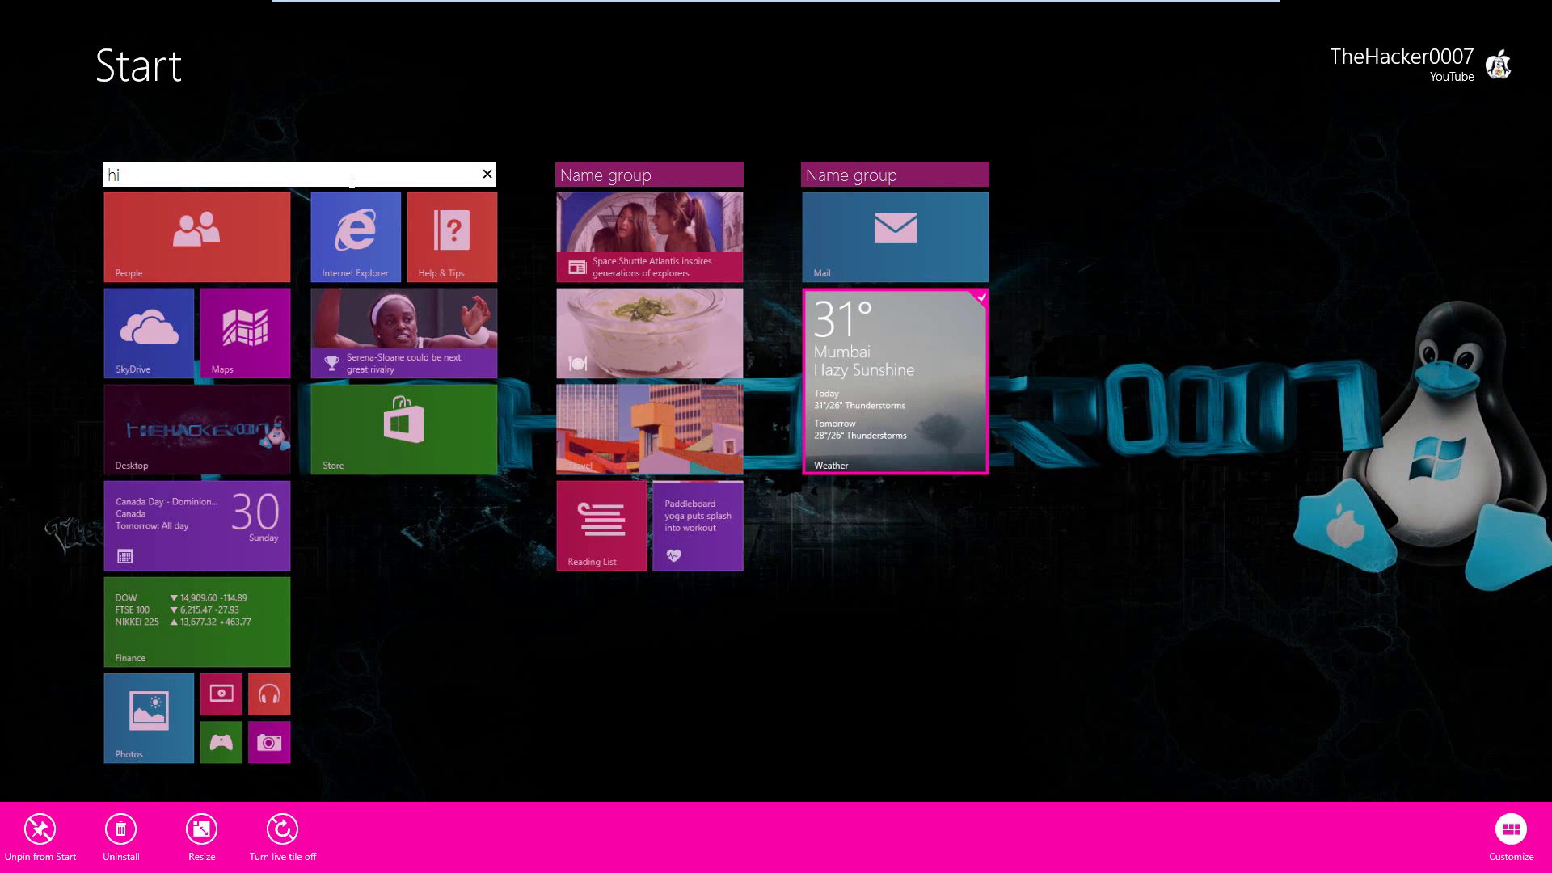
key("Return")
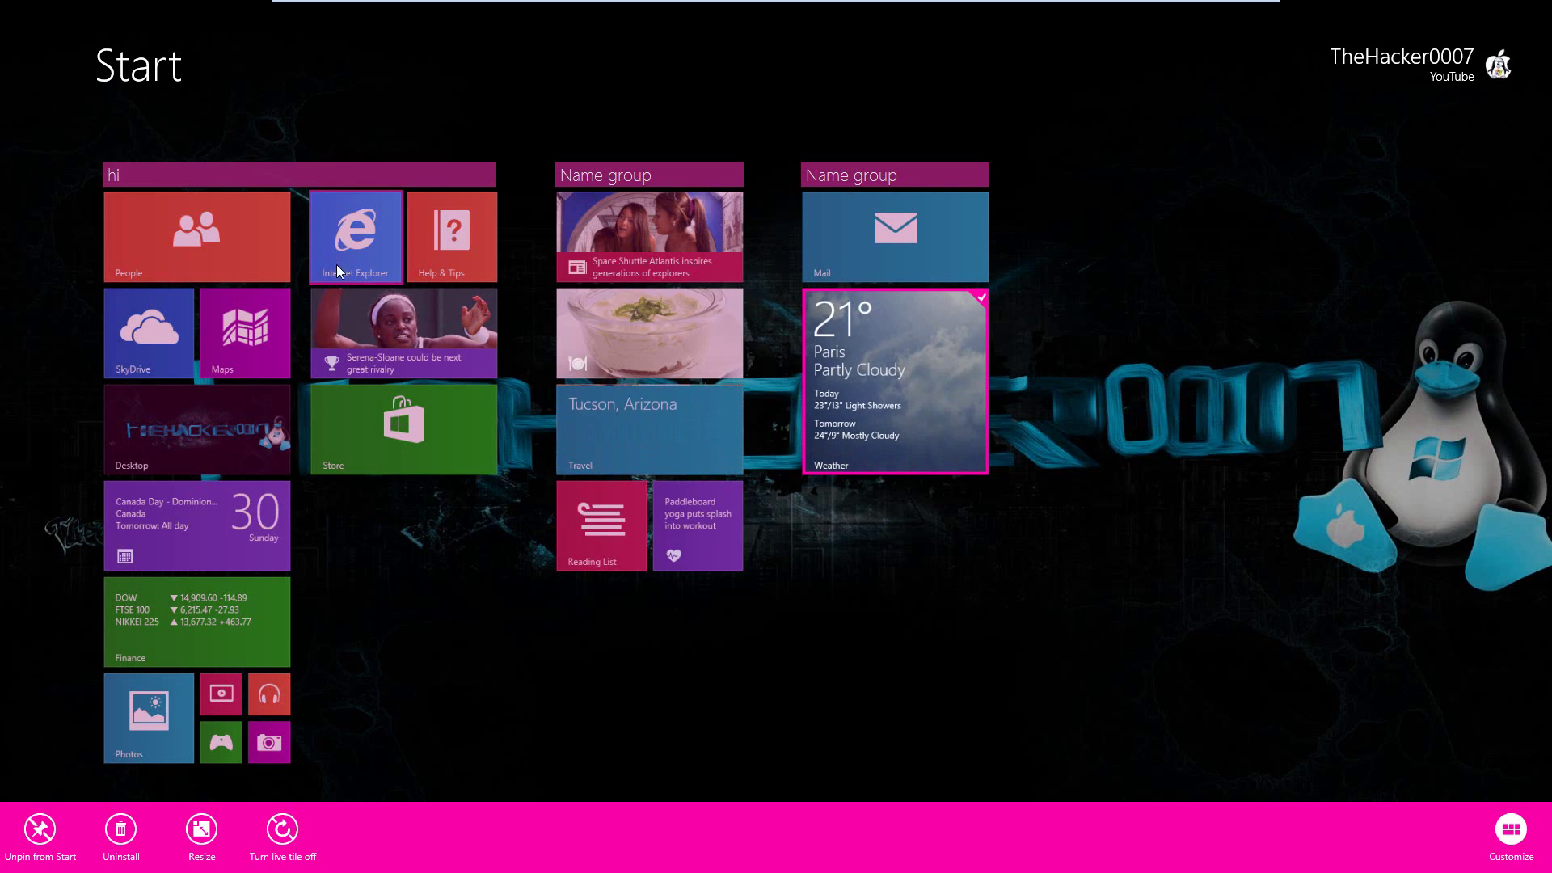
Rearrange the news, Travel, Weather, Store, Calendar, Desktop, Video, Music and Games tiles into new groups
left_click_drag(578, 267, 361, 320)
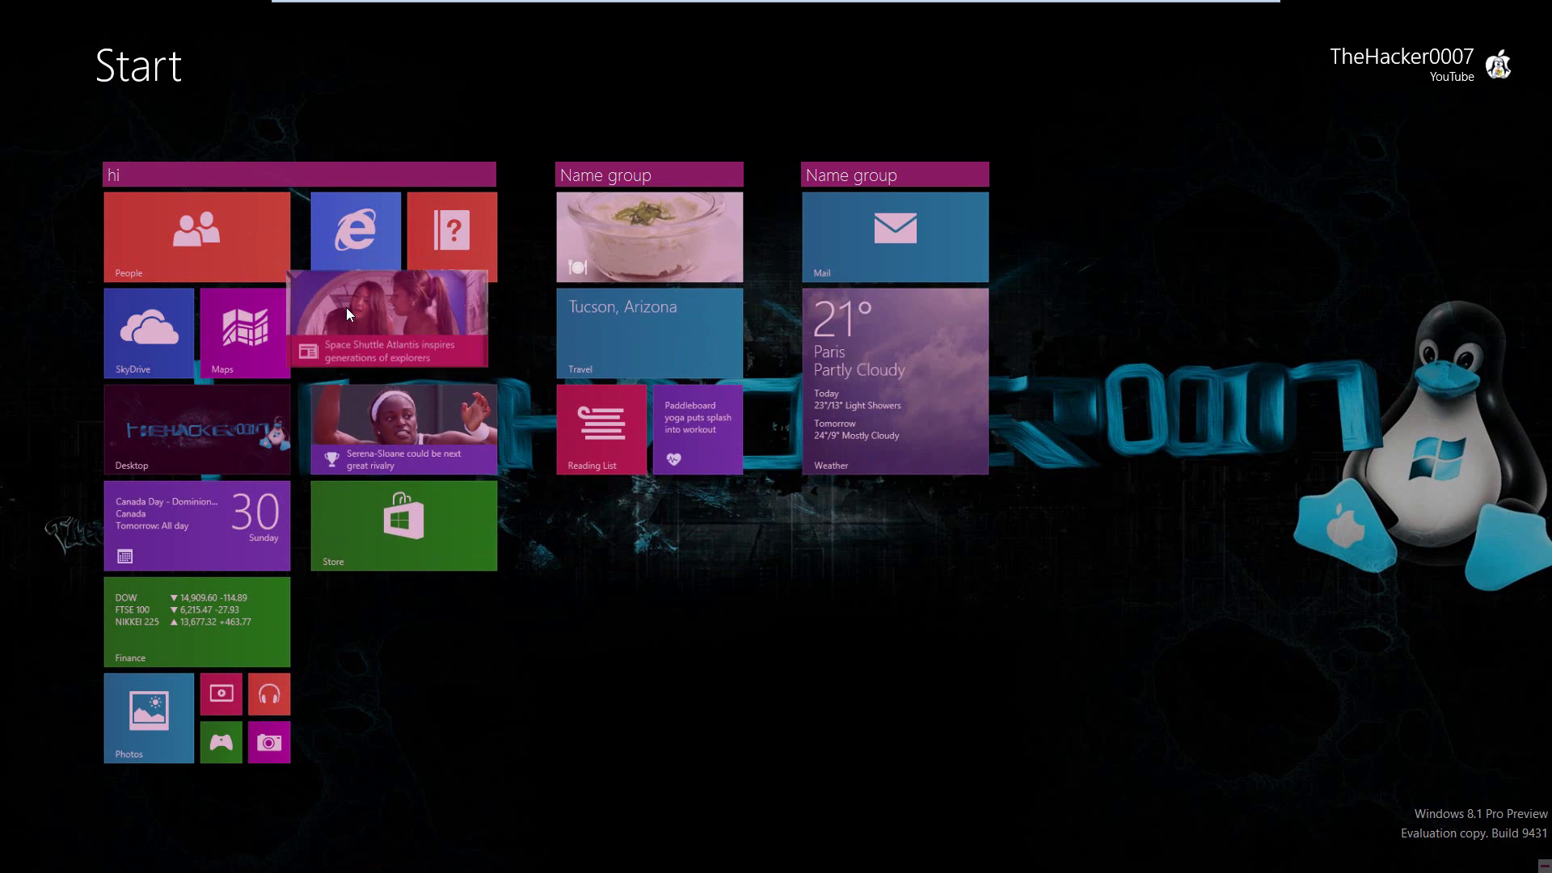
left_click(620, 170)
left_click_drag(627, 344, 716, 414)
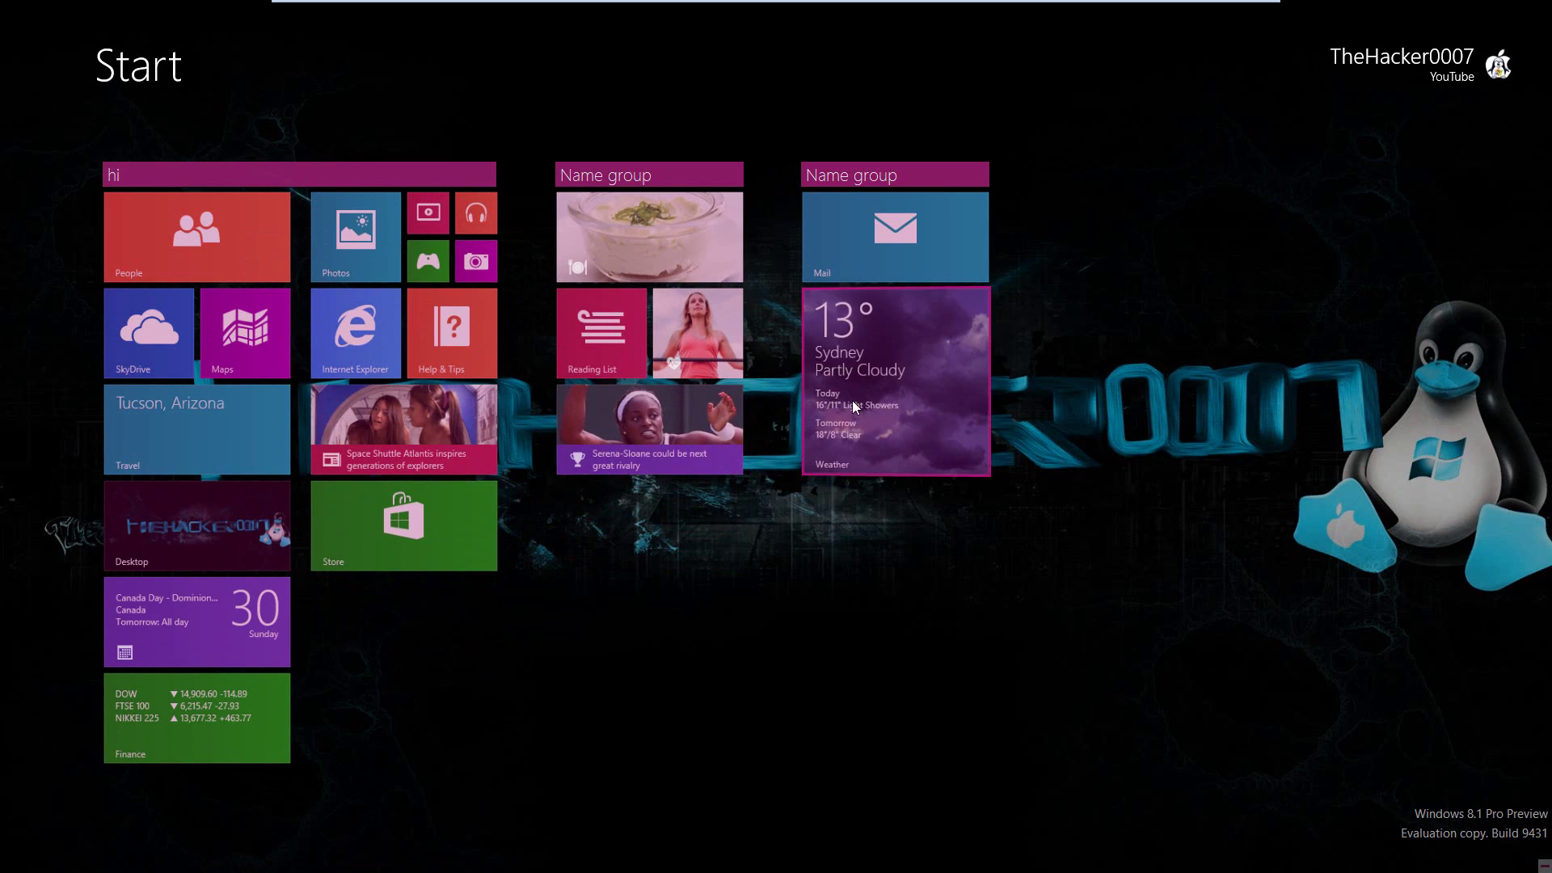
left_click_drag(852, 400, 520, 575)
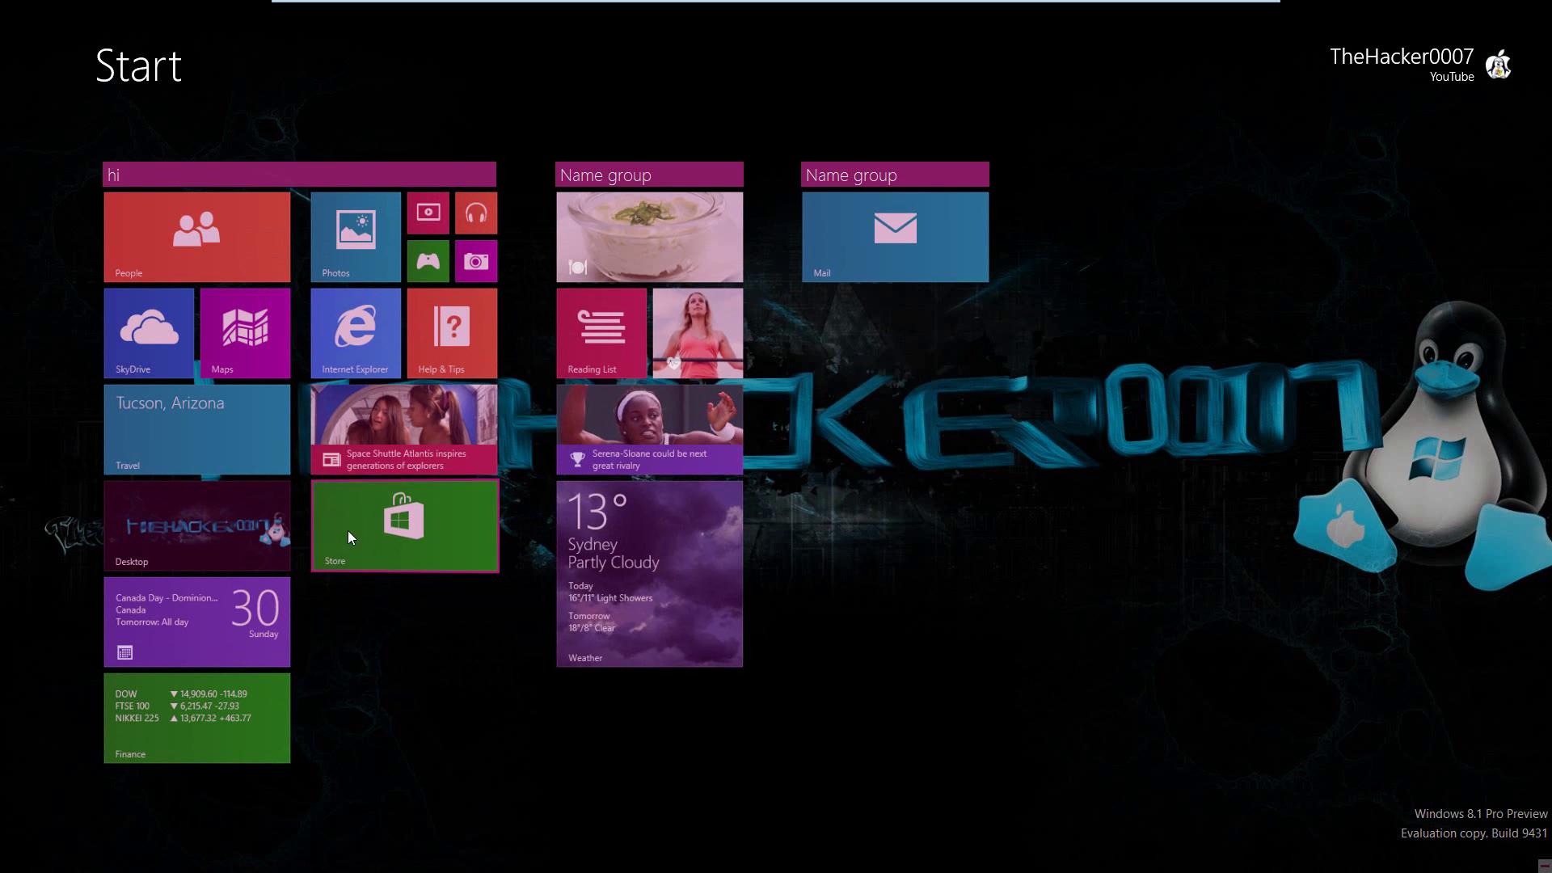
left_click_drag(348, 530, 625, 736)
left_click_drag(230, 643, 405, 436)
left_click_drag(176, 514, 379, 437)
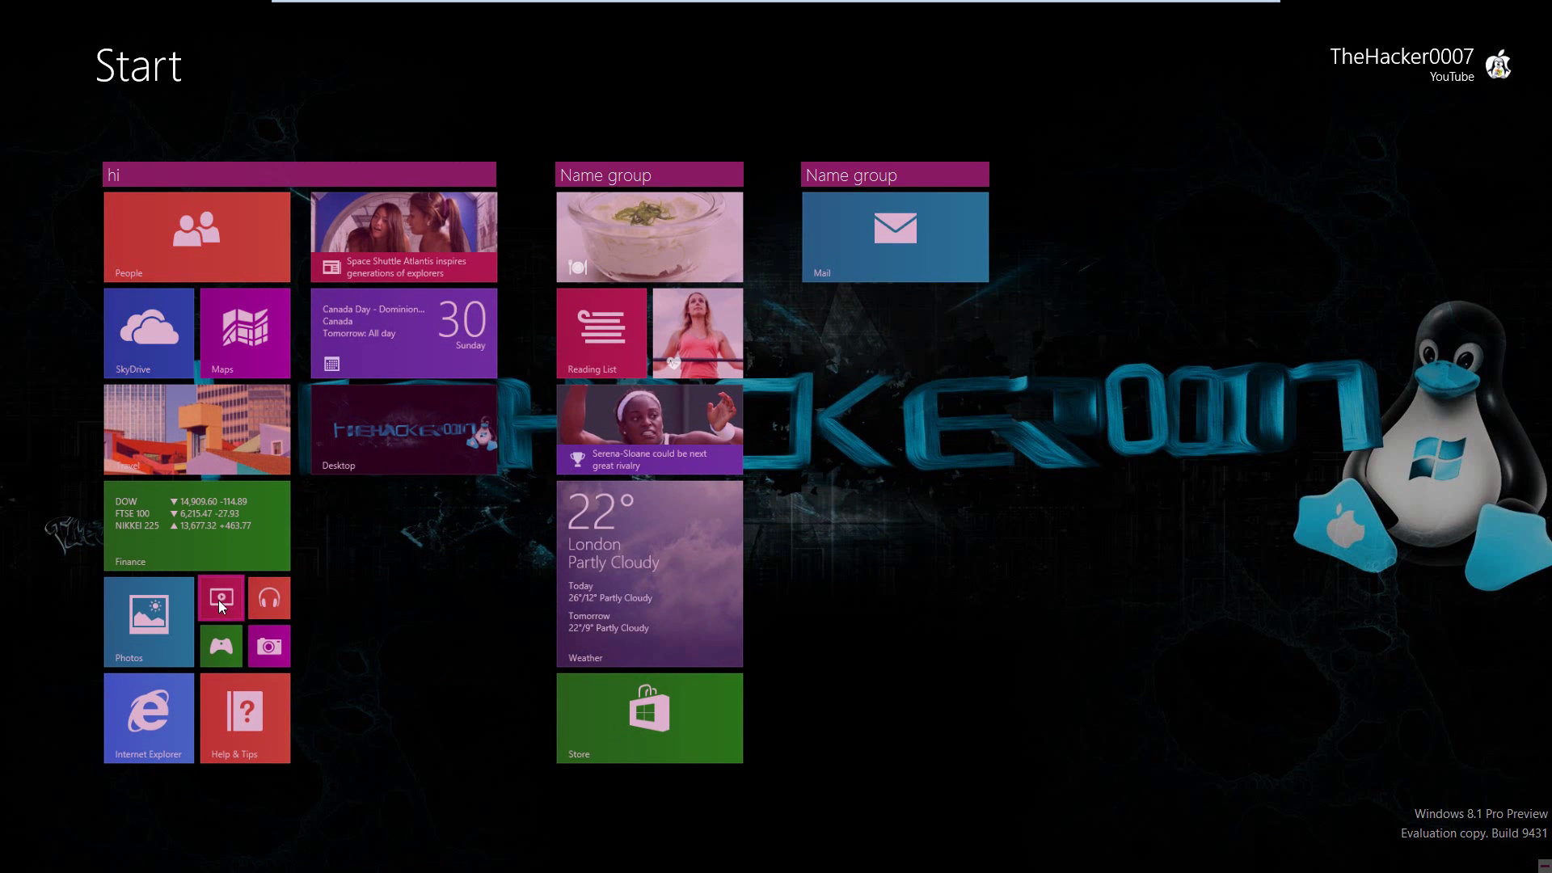
left_click_drag(220, 606, 332, 513)
left_click_drag(215, 613, 376, 520)
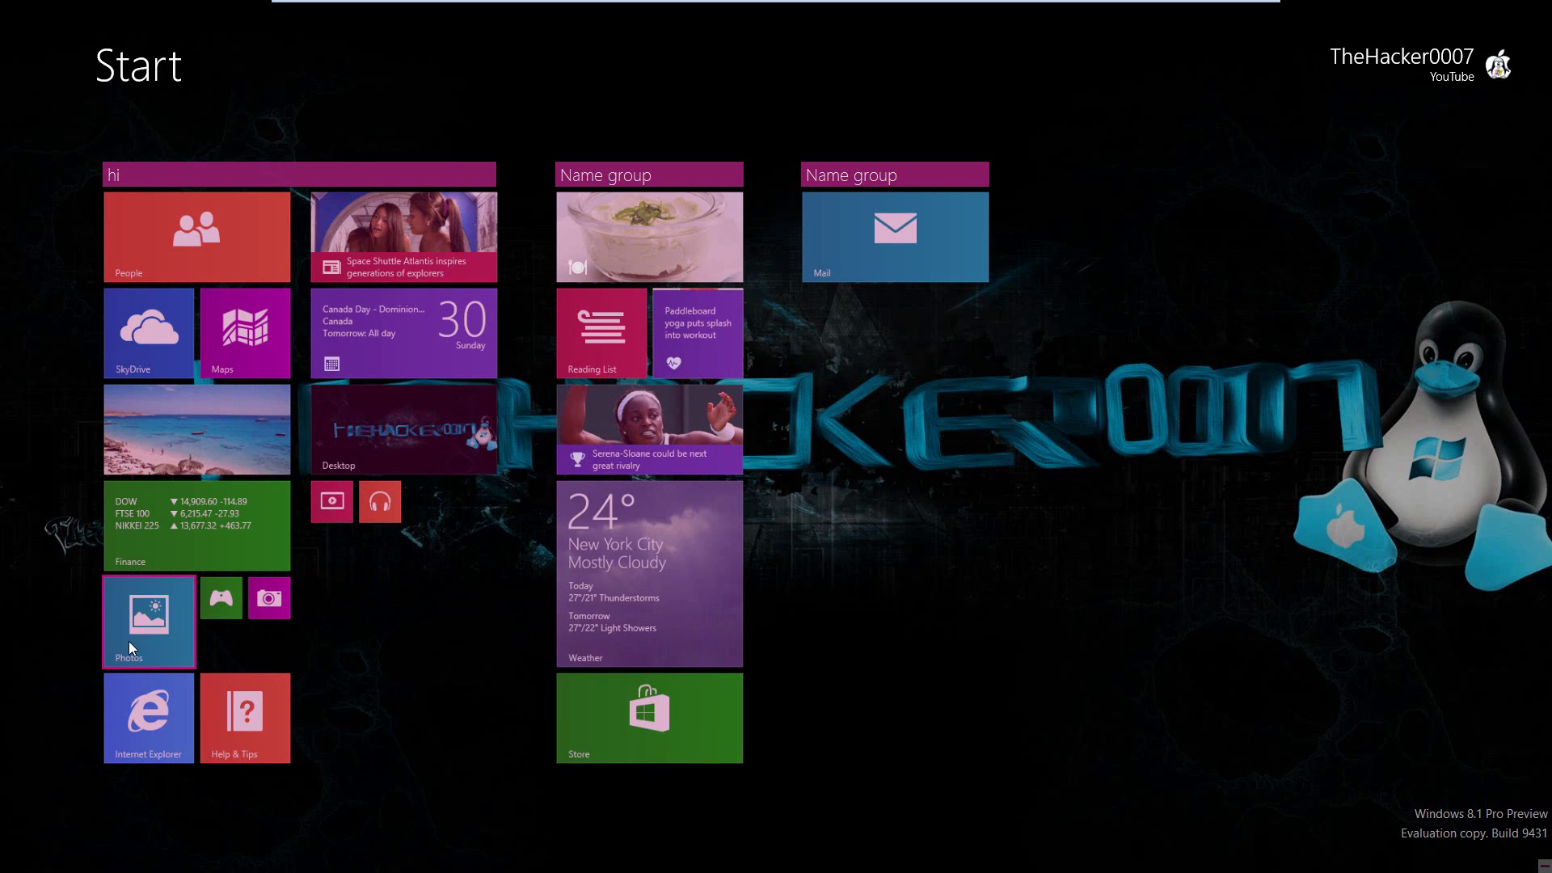
left_click_drag(210, 595, 692, 574)
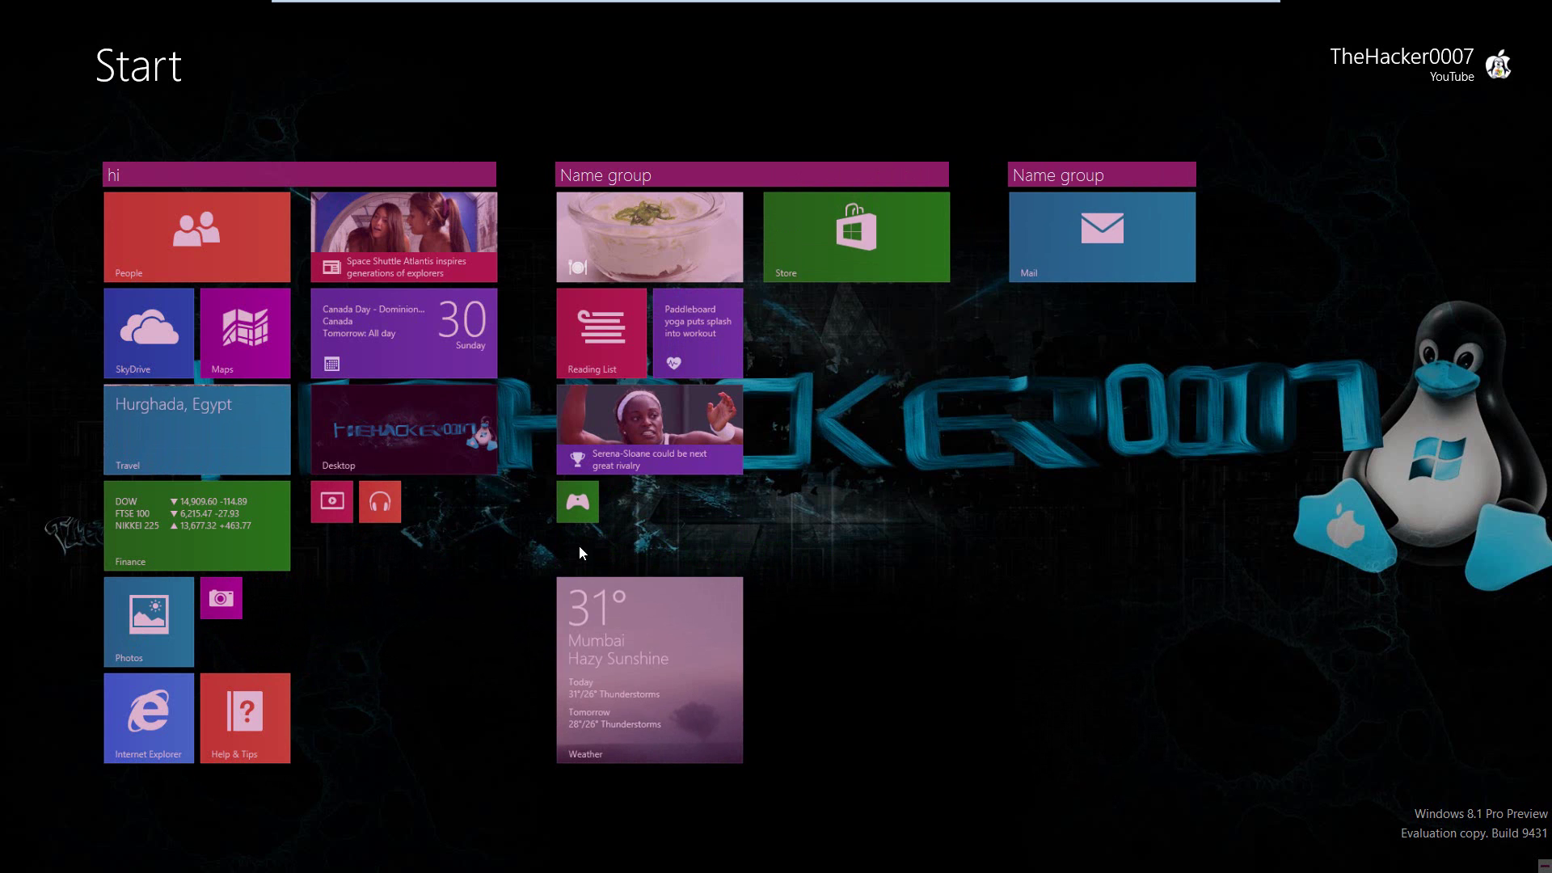
Finish customizing the Start screen layout
left_click(1015, 603)
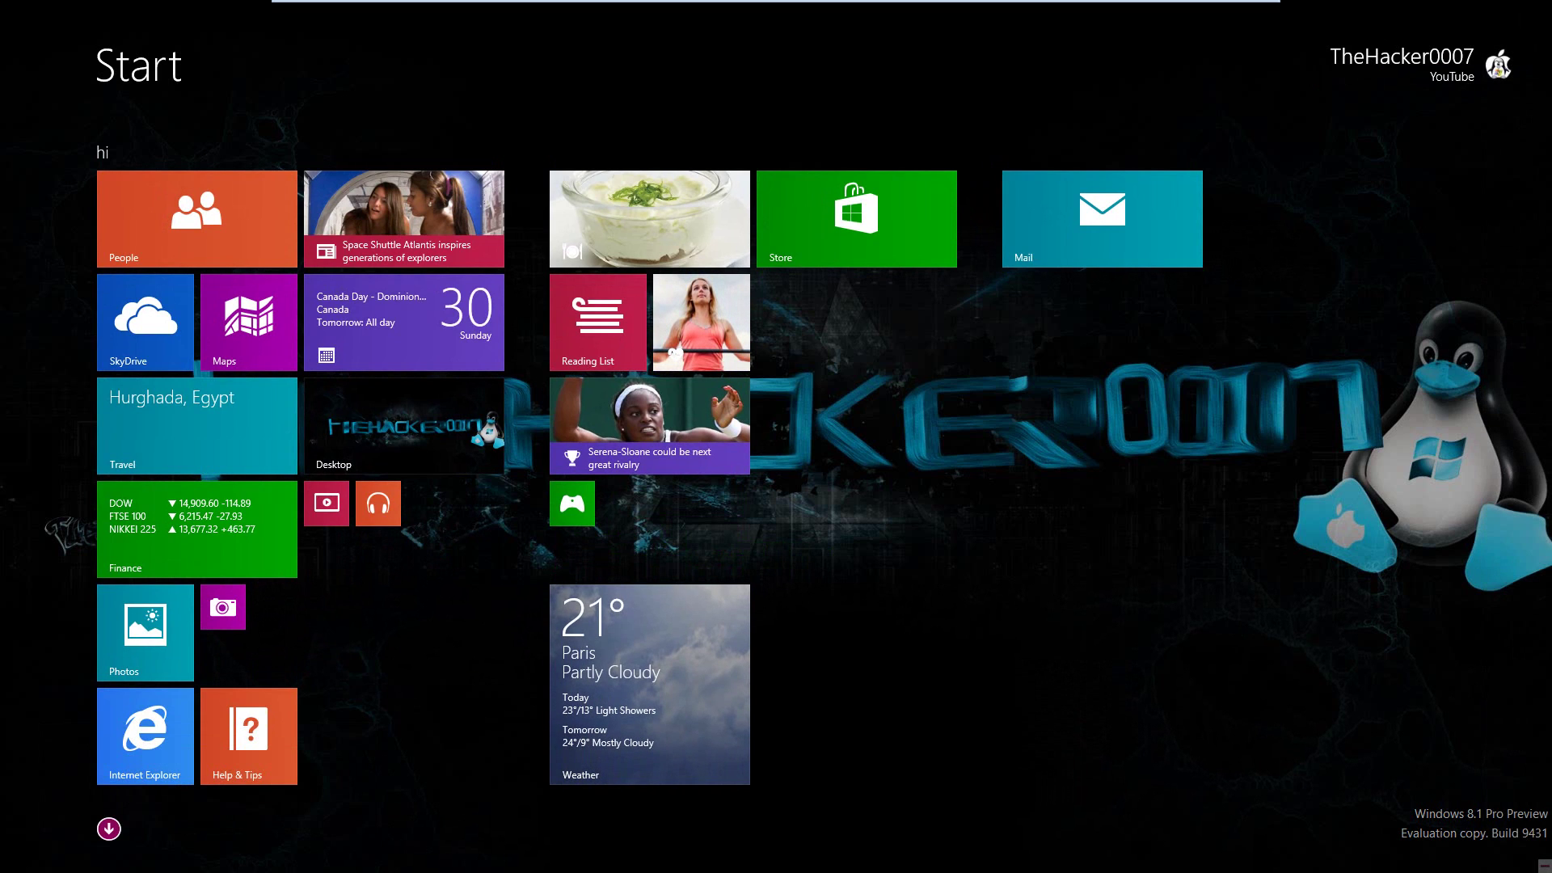
mouse_move(1544, 260)
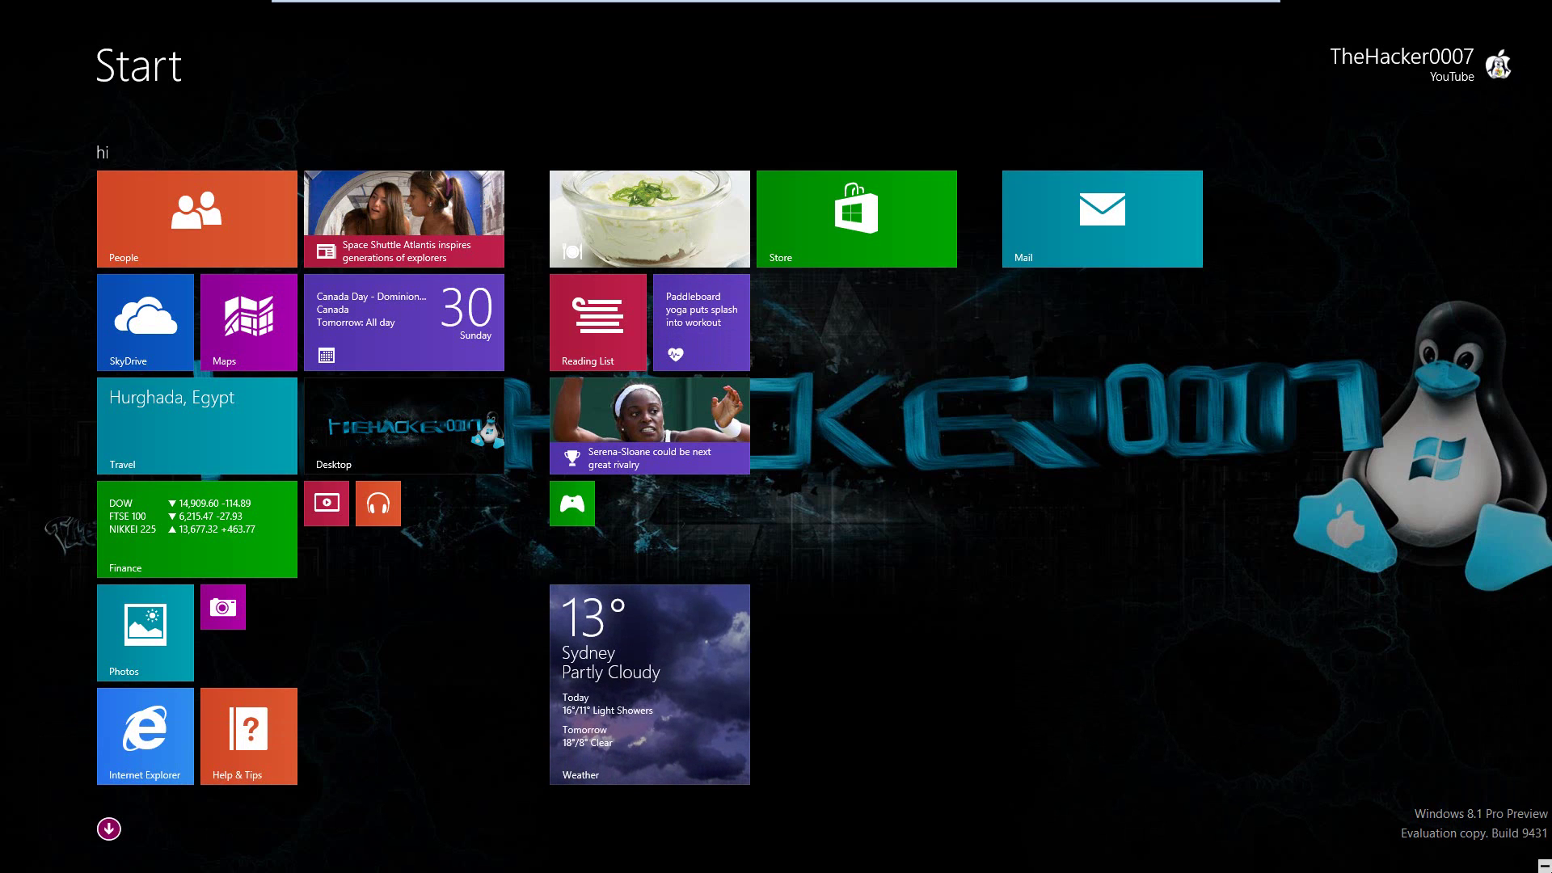
mouse_move(1545, 866)
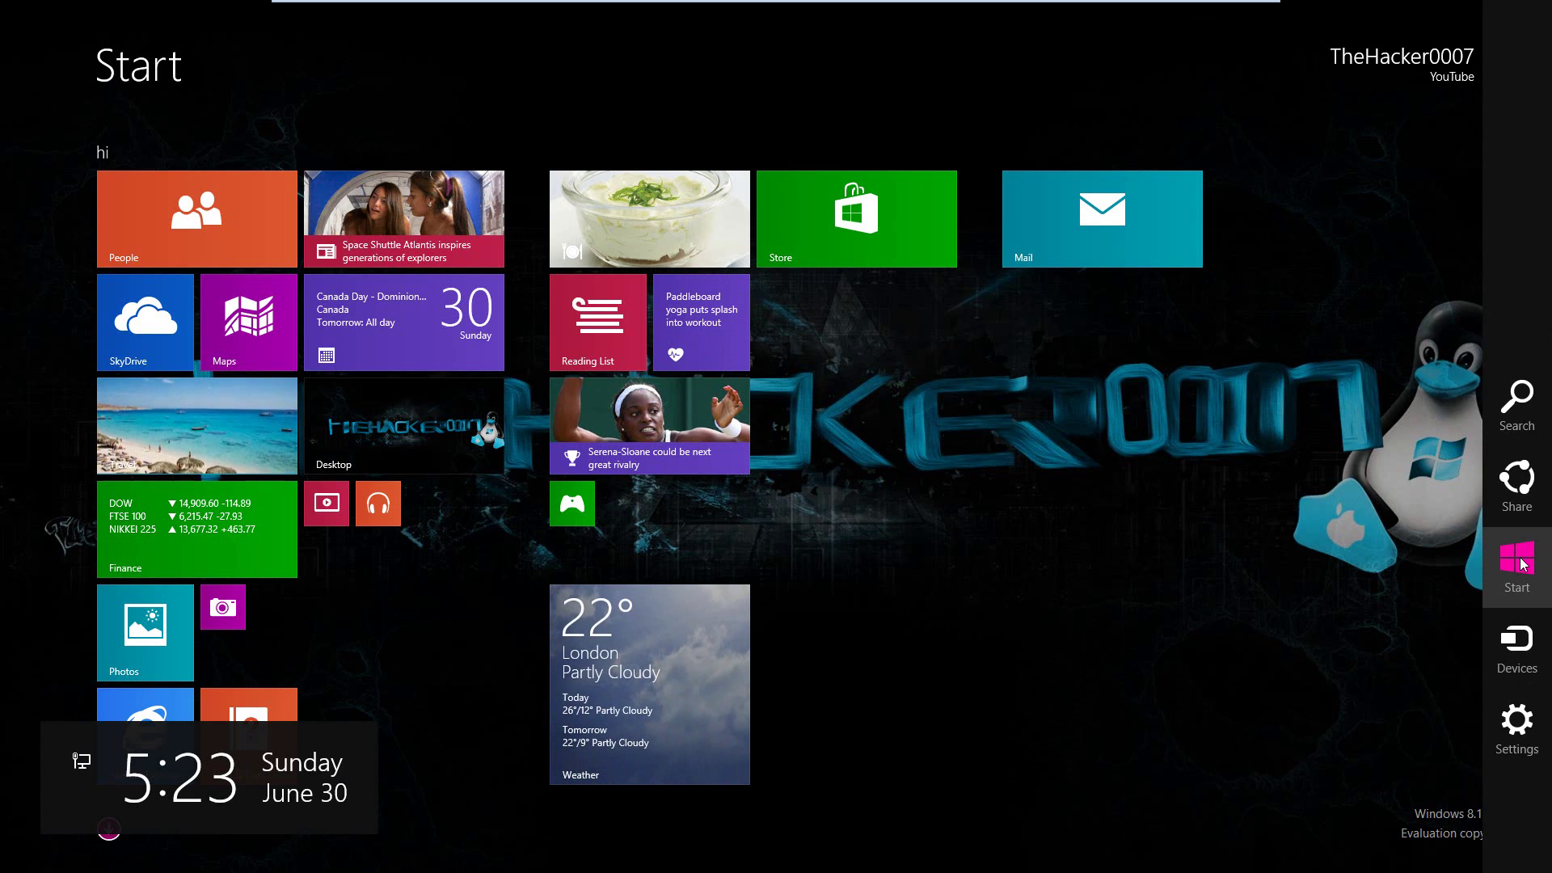
mouse_move(1545, 624)
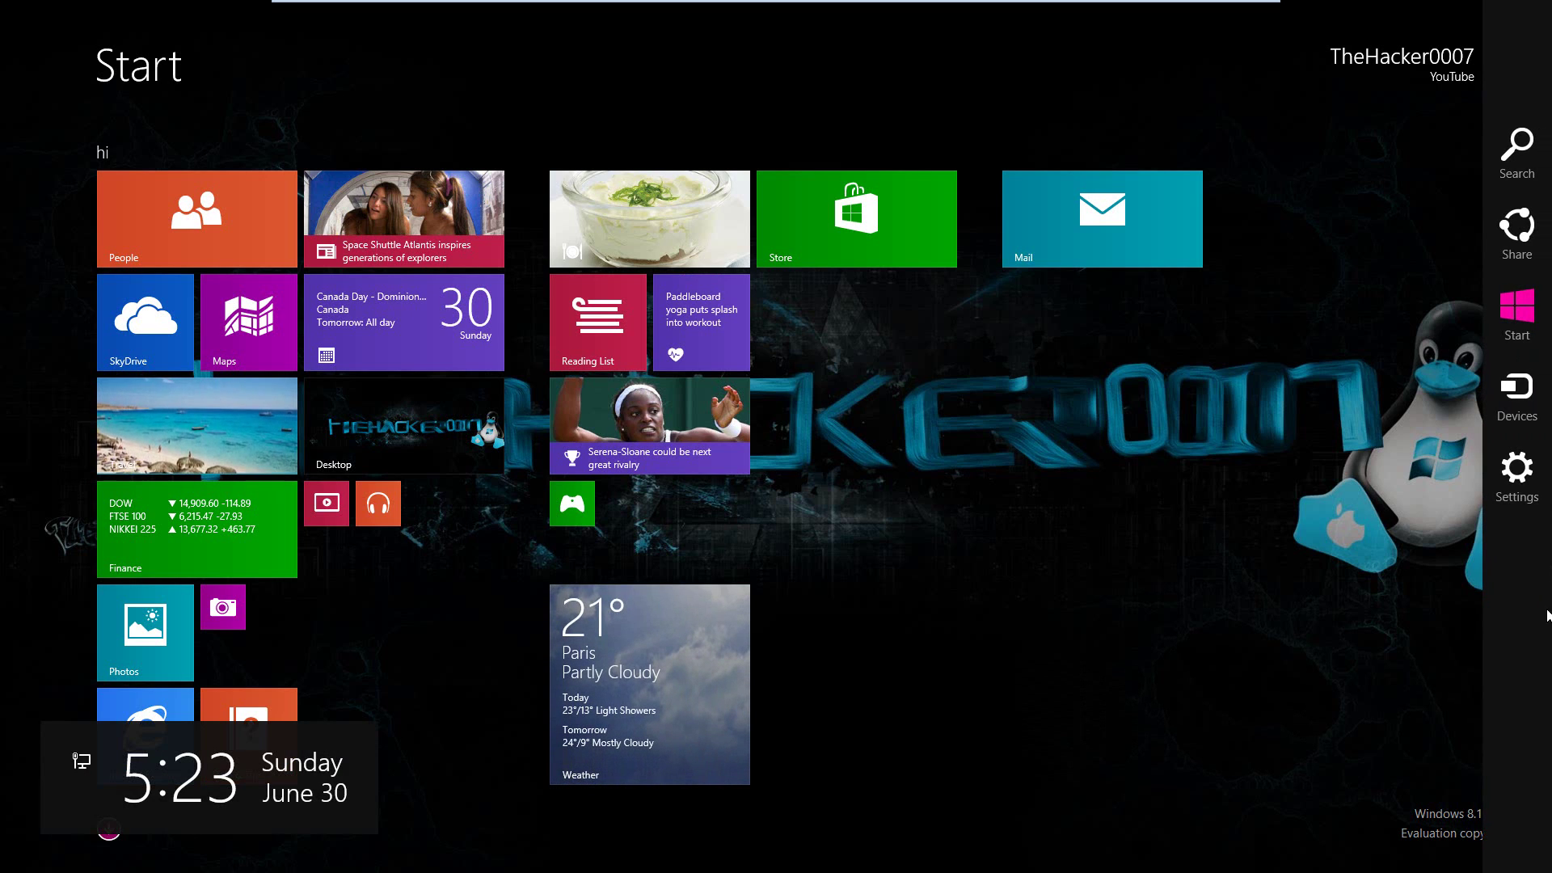
Under Start Settings > Personalize, set the background colour to black, leaving the pink accent
left_click(1511, 490)
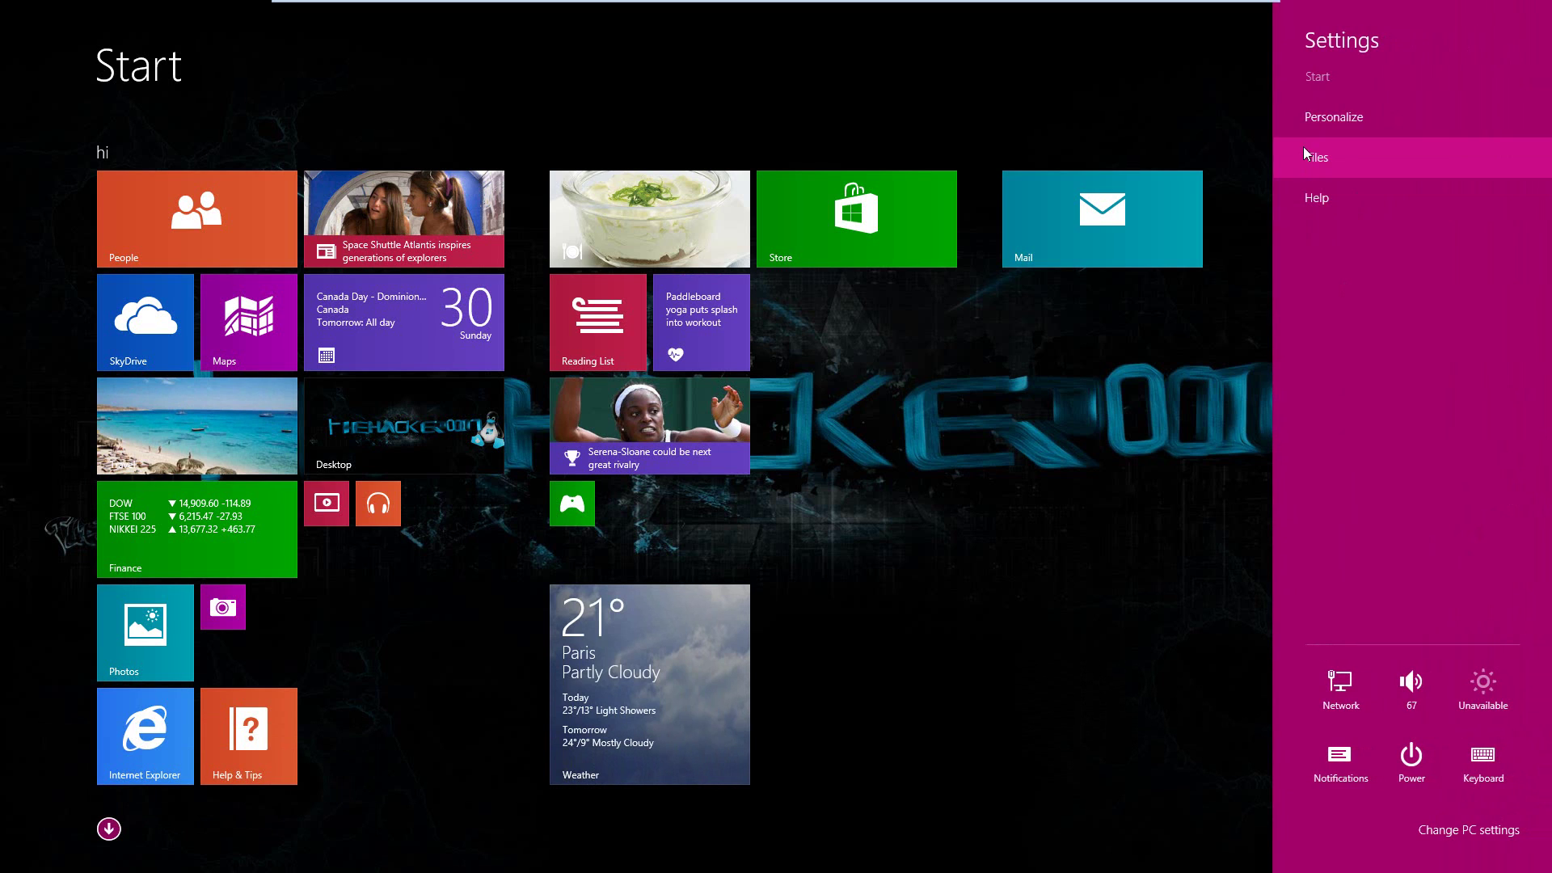
left_click(1302, 120)
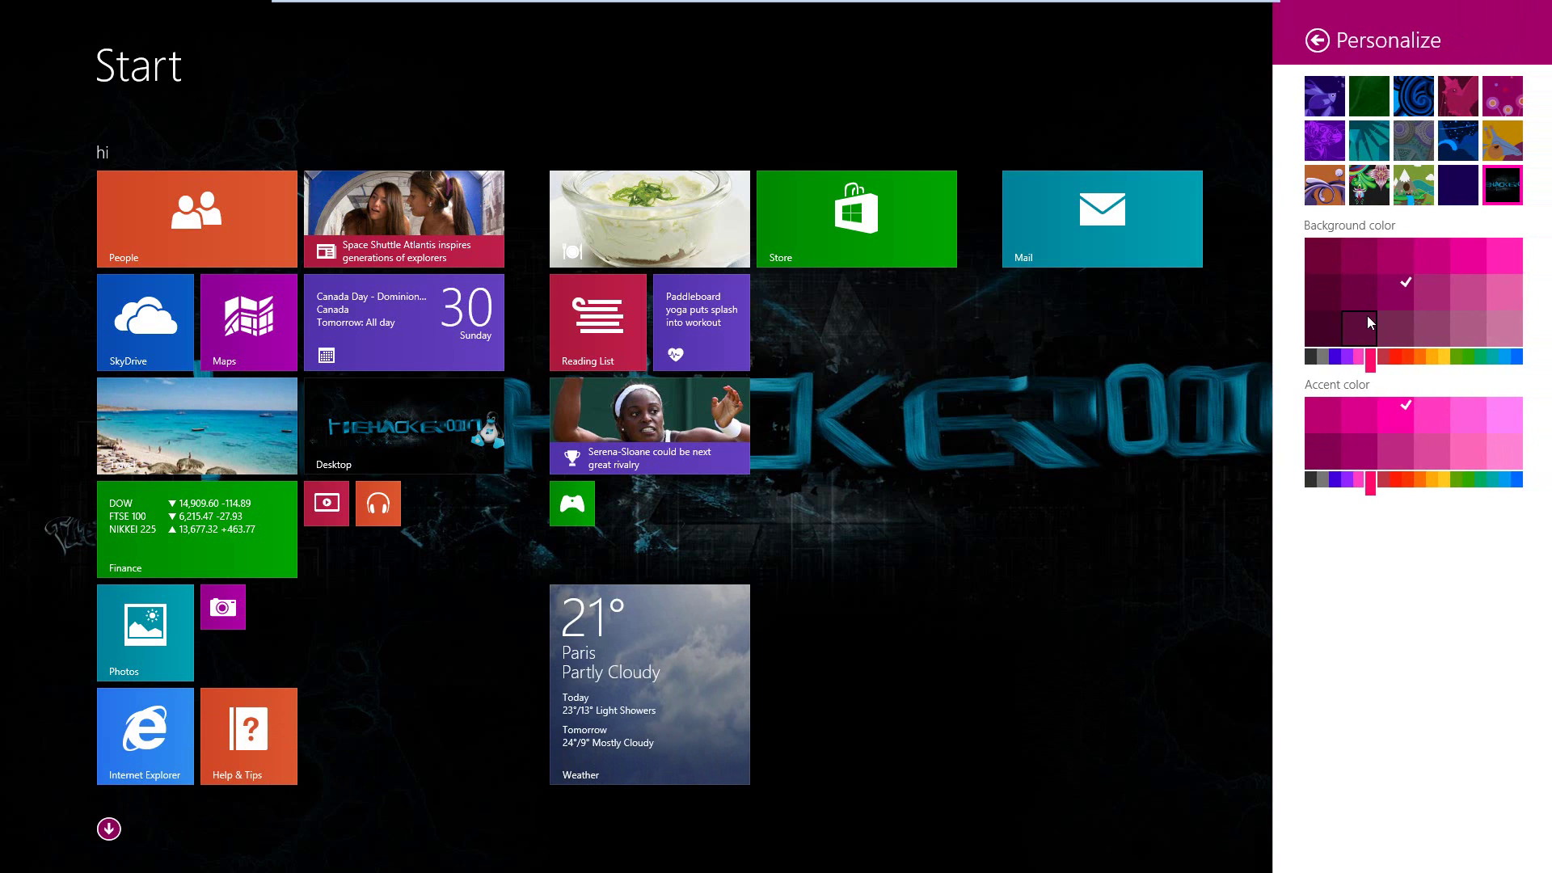
mouse_move(1348, 356)
left_mouse_down()
mouse_move(1311, 367)
mouse_move(1356, 362)
left_mouse_up()
left_click(1336, 296)
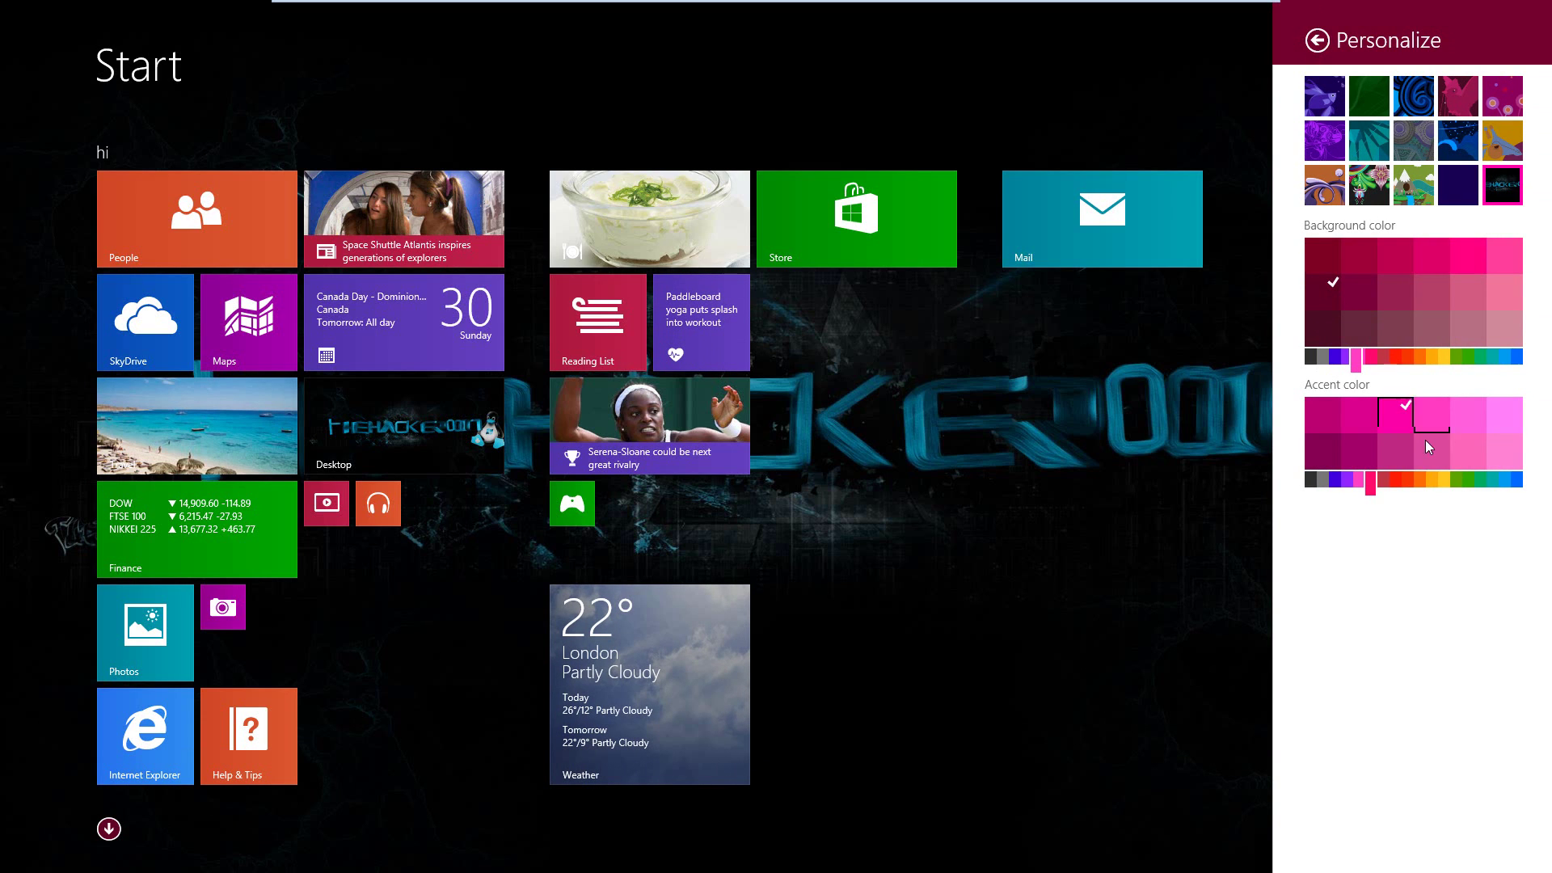
left_click(1368, 327)
left_click(1309, 359)
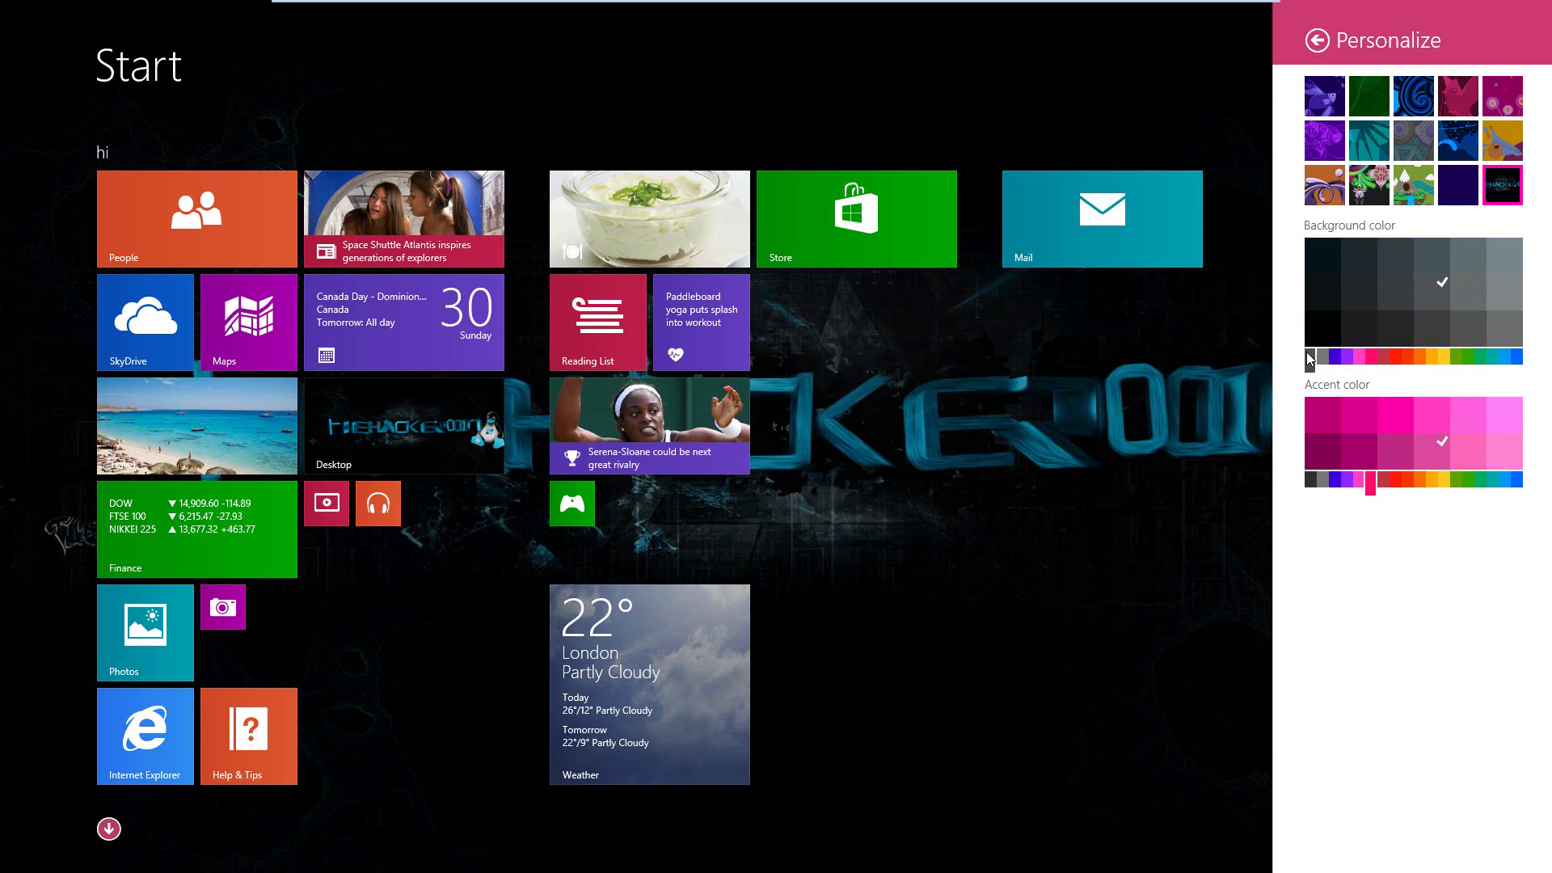
left_click(1313, 334)
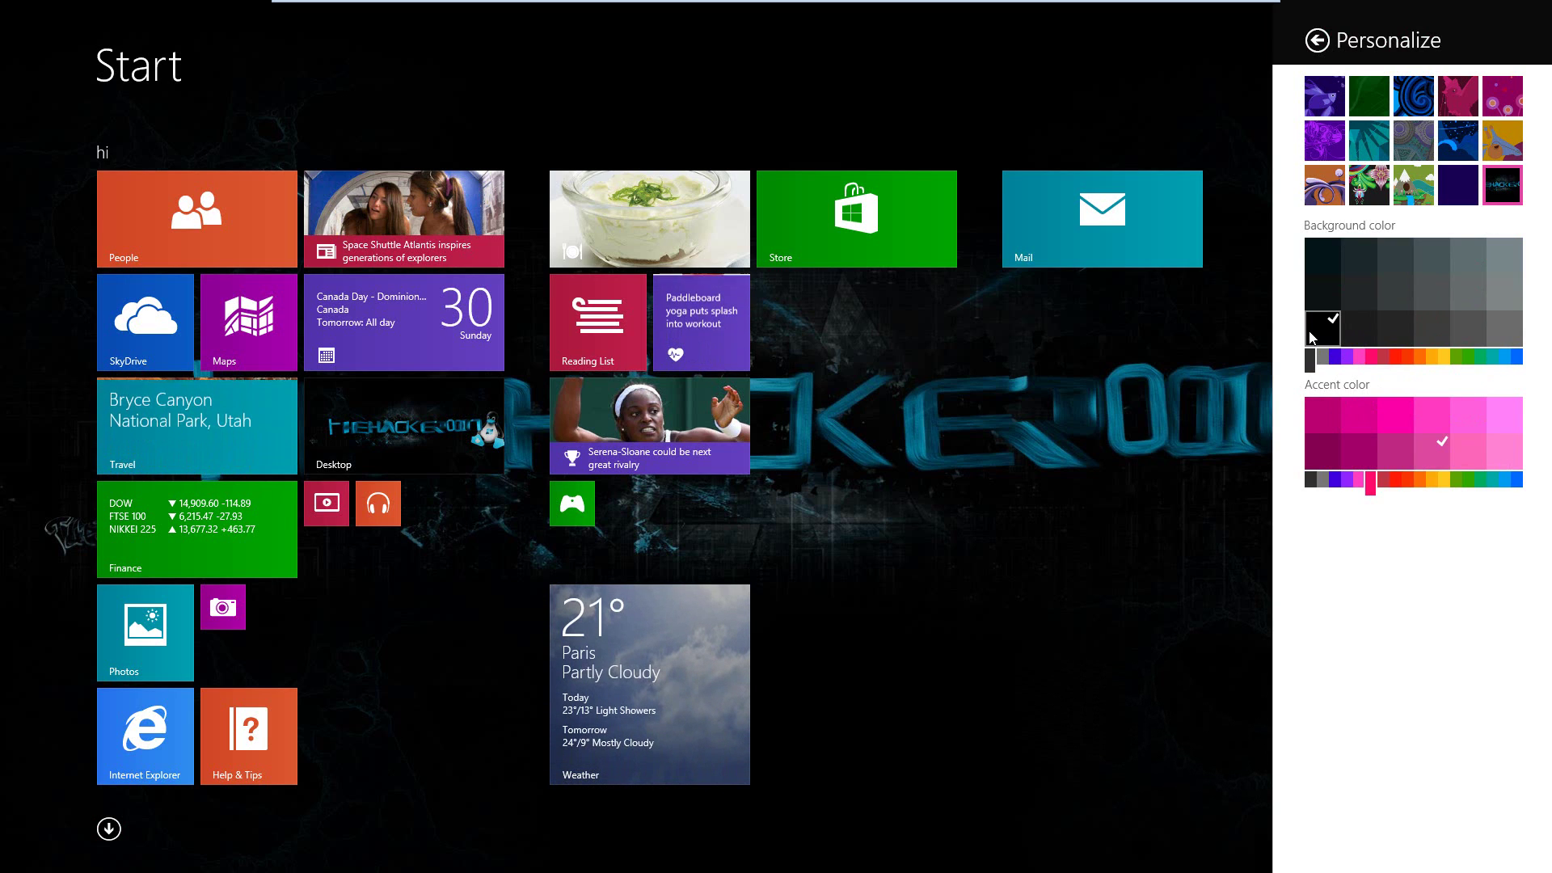
left_click(1318, 41)
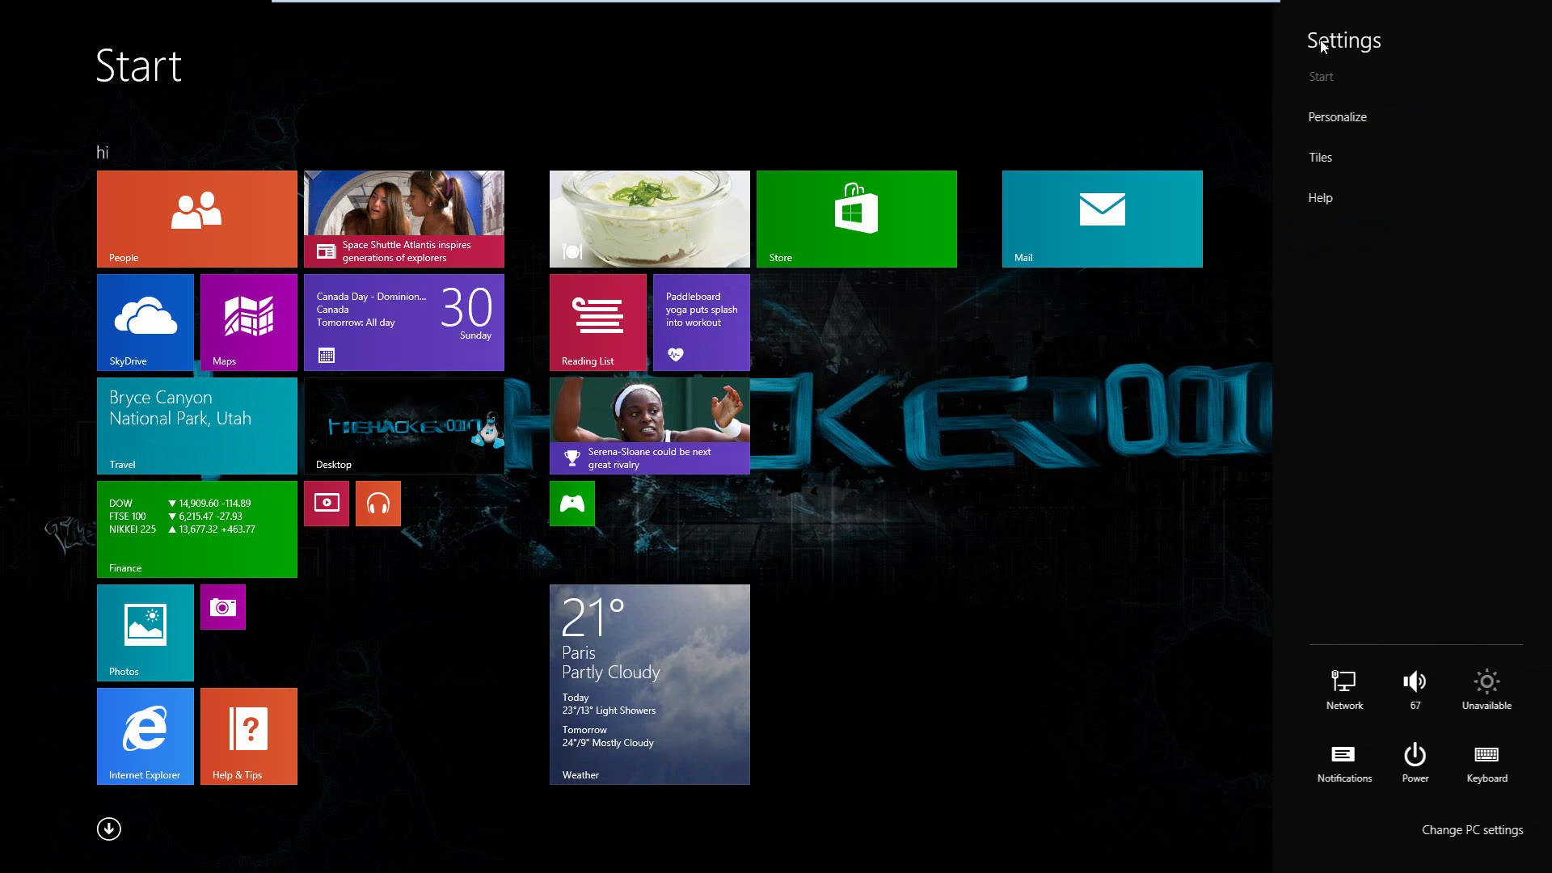
Close the Settings pane to get back to the Start screen with the 'hi' group
left_click(1152, 557)
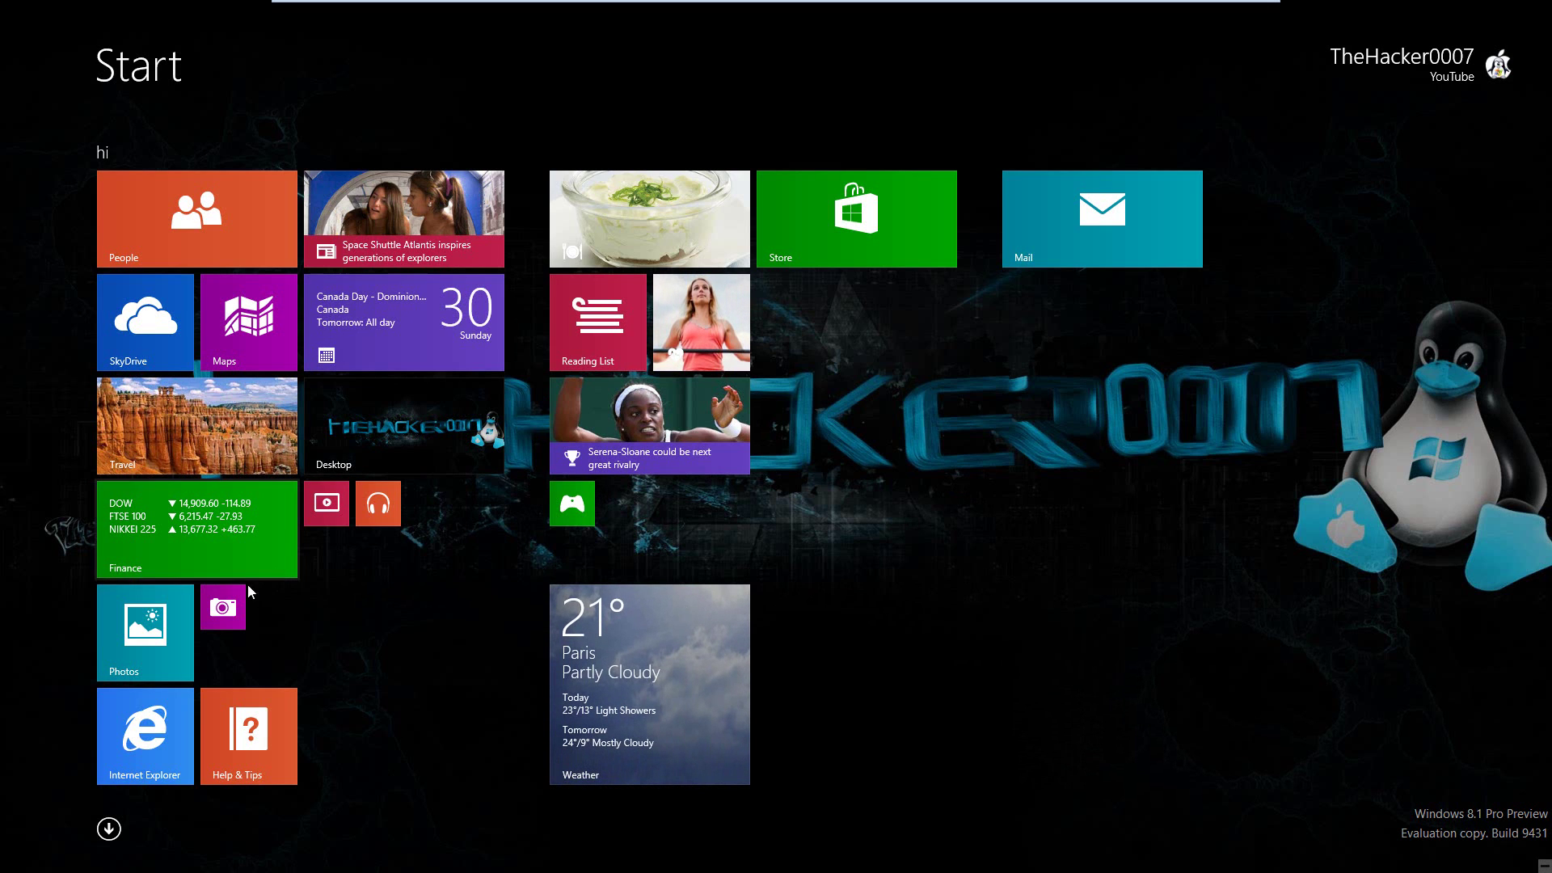
Switch to the desktop and open This PC, moving its window further left
left_click(347, 444)
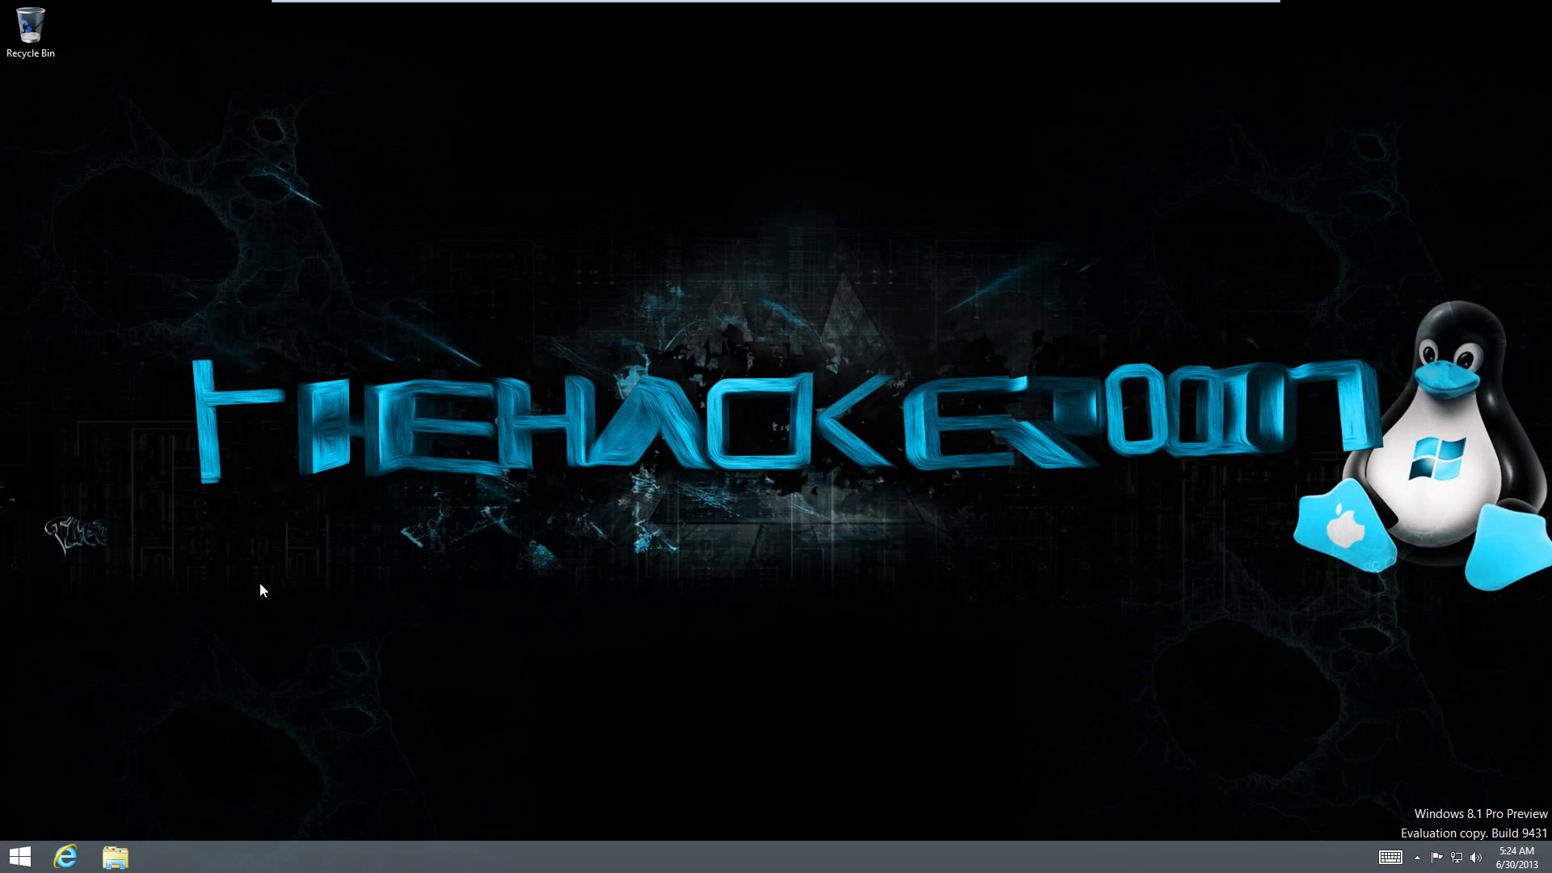
left_click(125, 854)
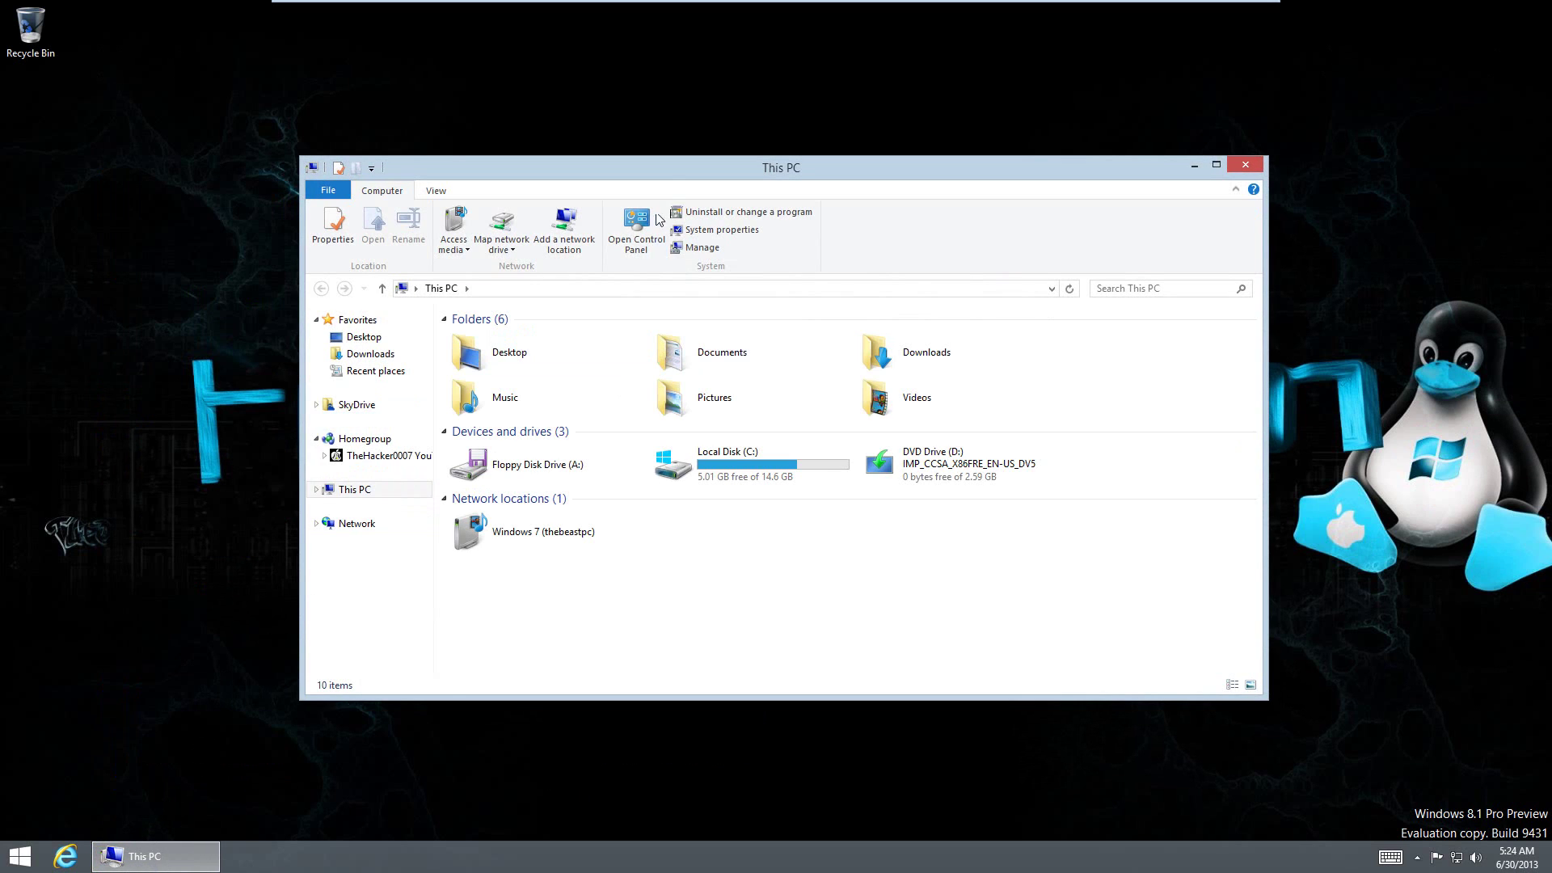
left_click_drag(665, 166, 509, 170)
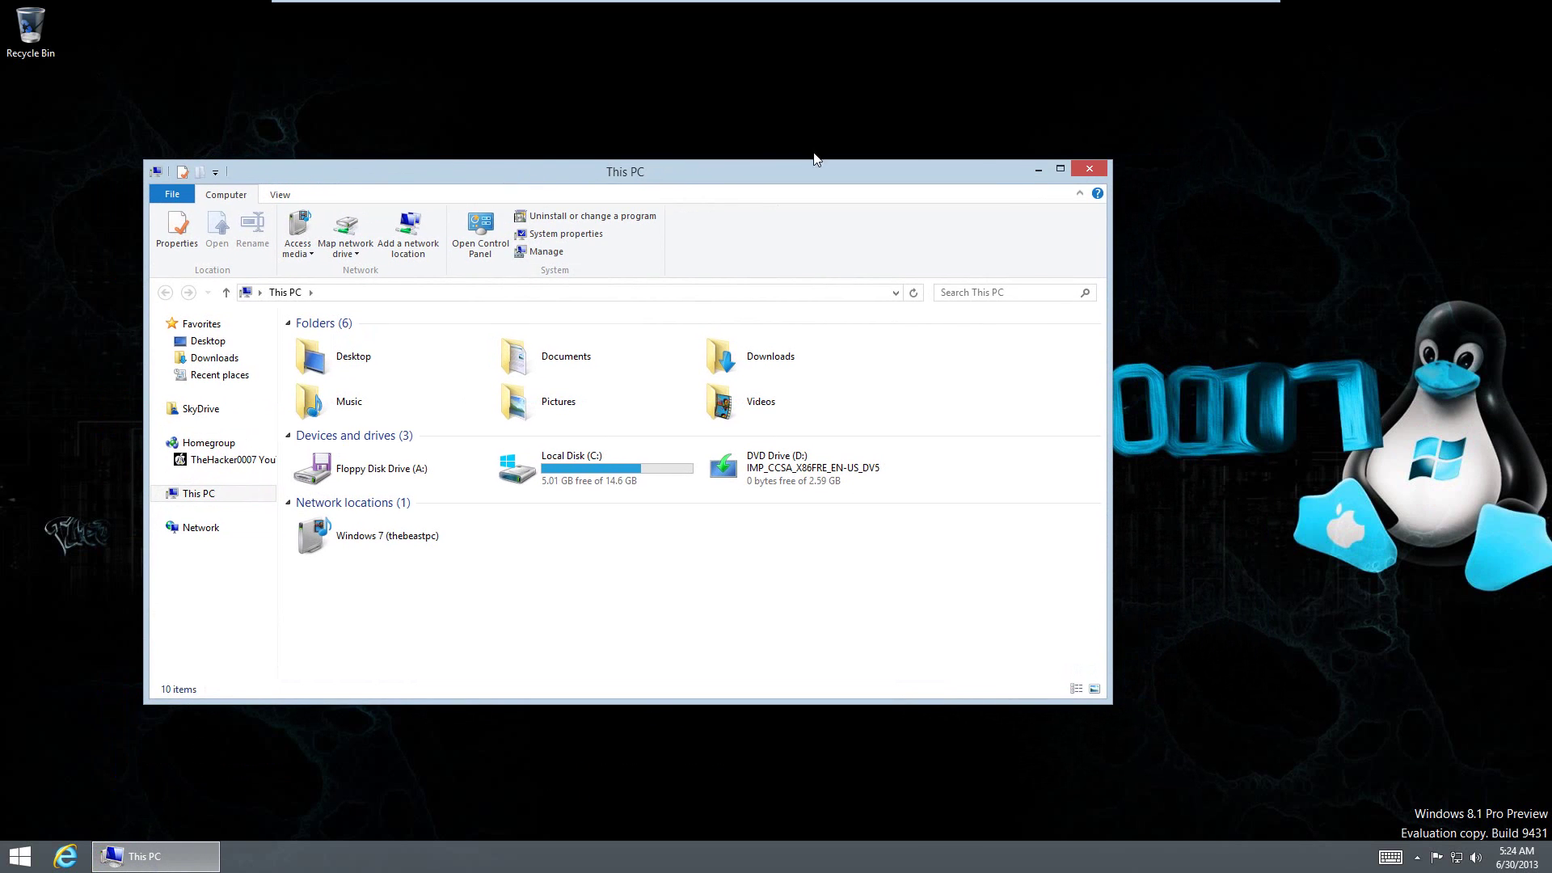
Snap Calculator beside the desktop and adjust the split between the two panes
left_click_drag(1326, 4, 1366, 351)
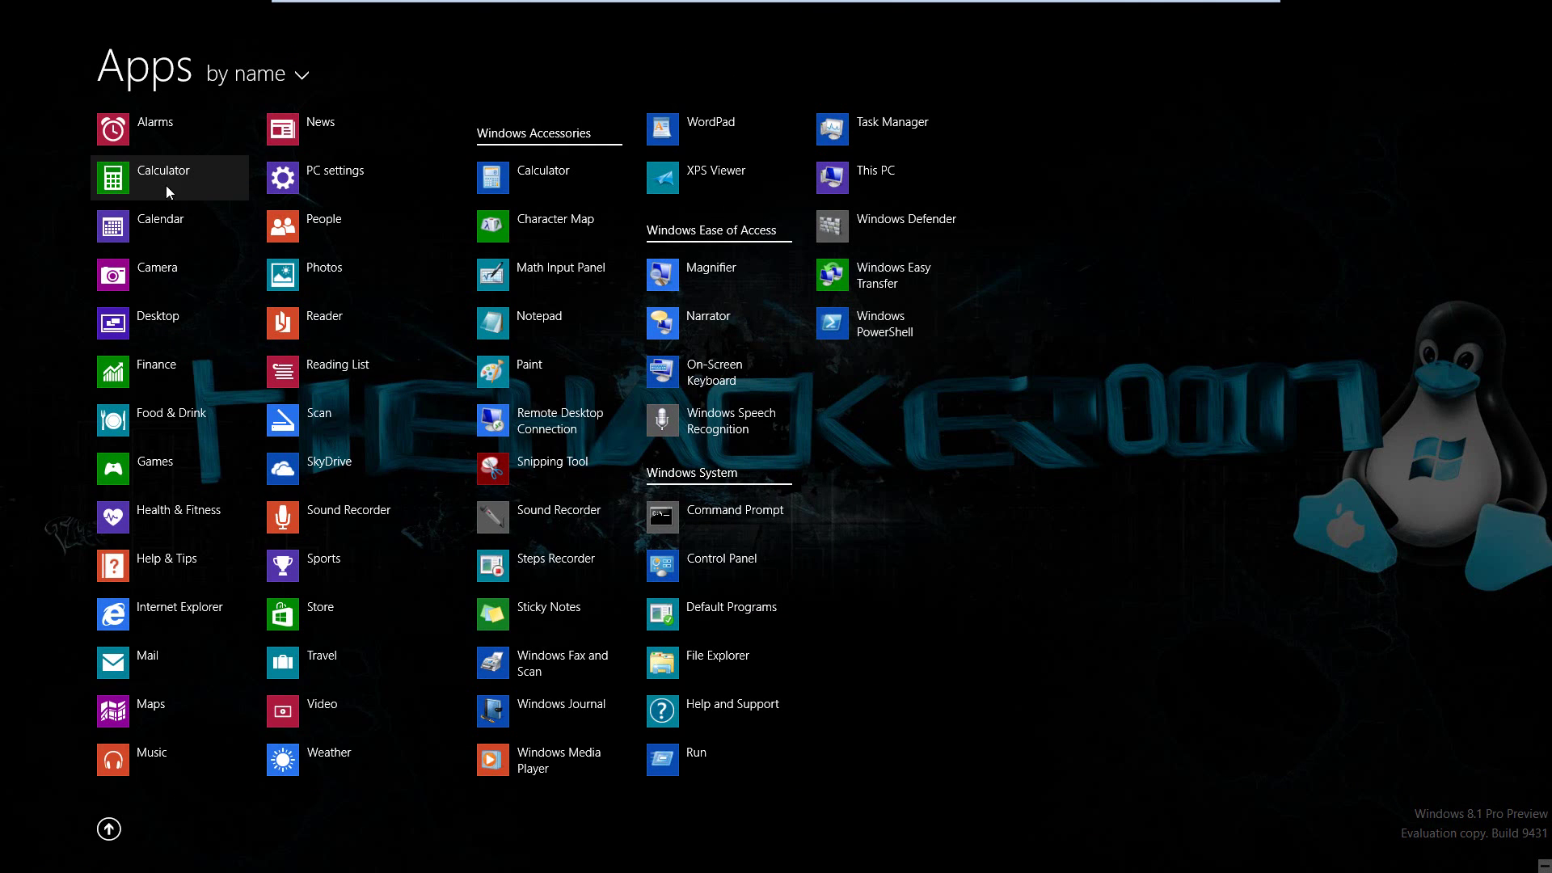
left_click(163, 178)
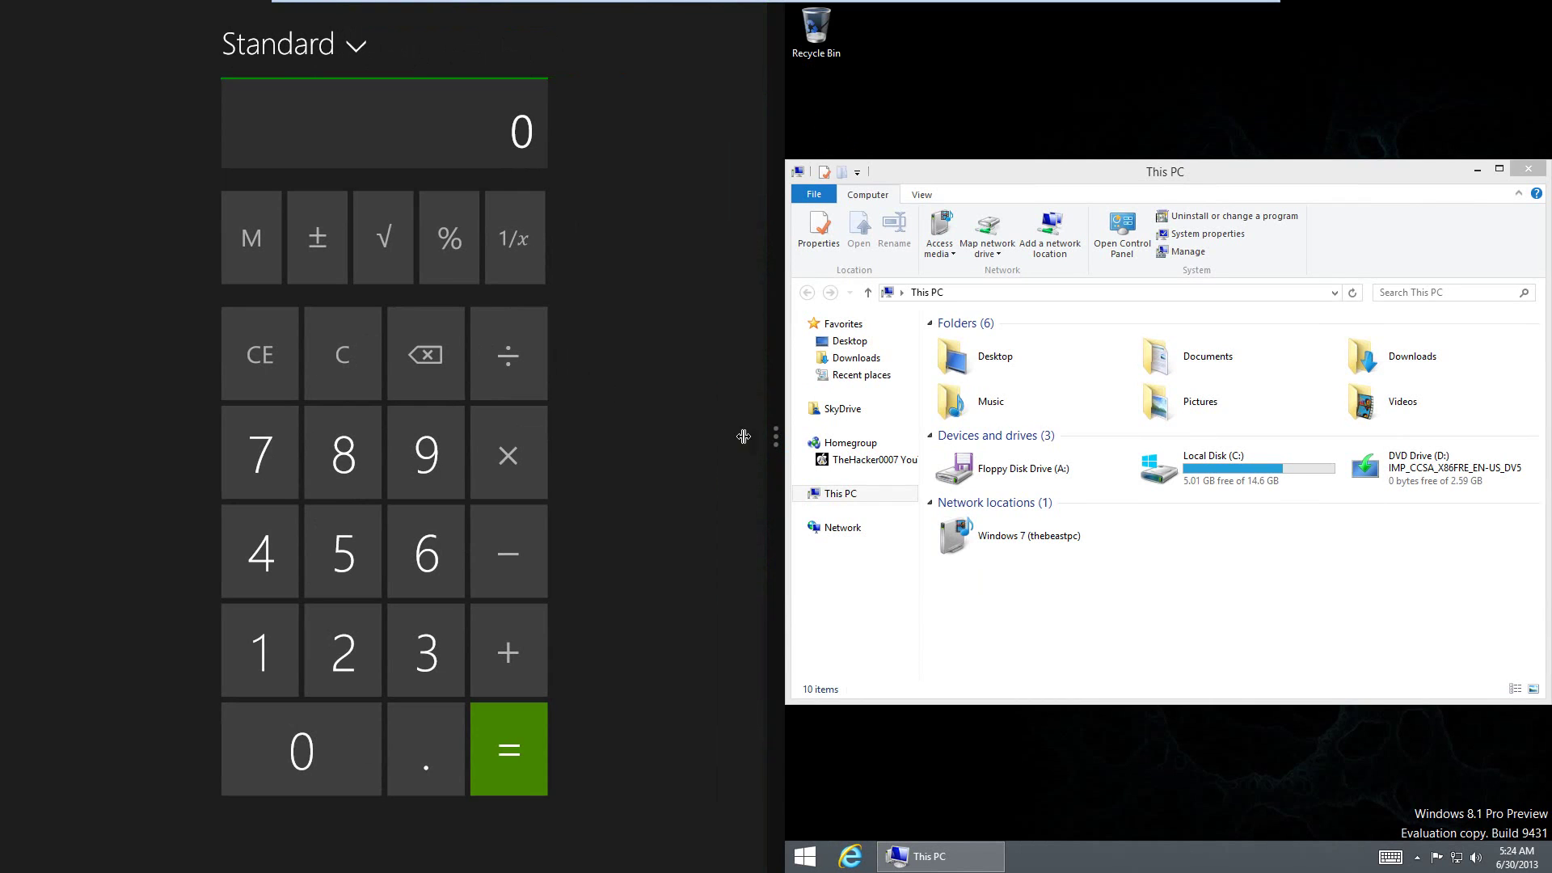
left_click_drag(743, 437, 340, 457)
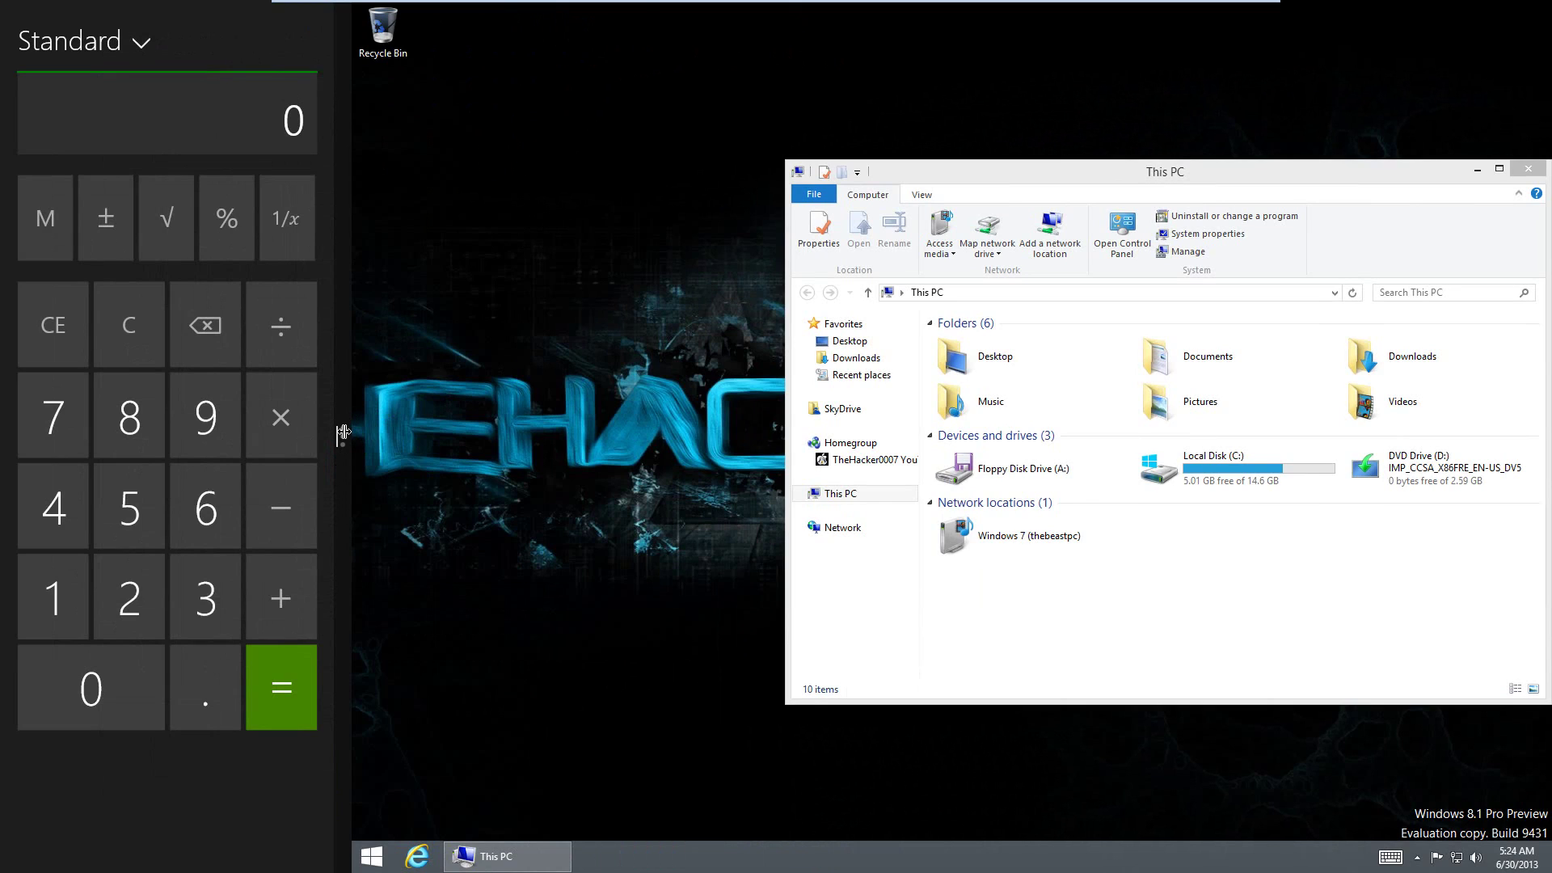
left_click_drag(343, 434, 1381, 426)
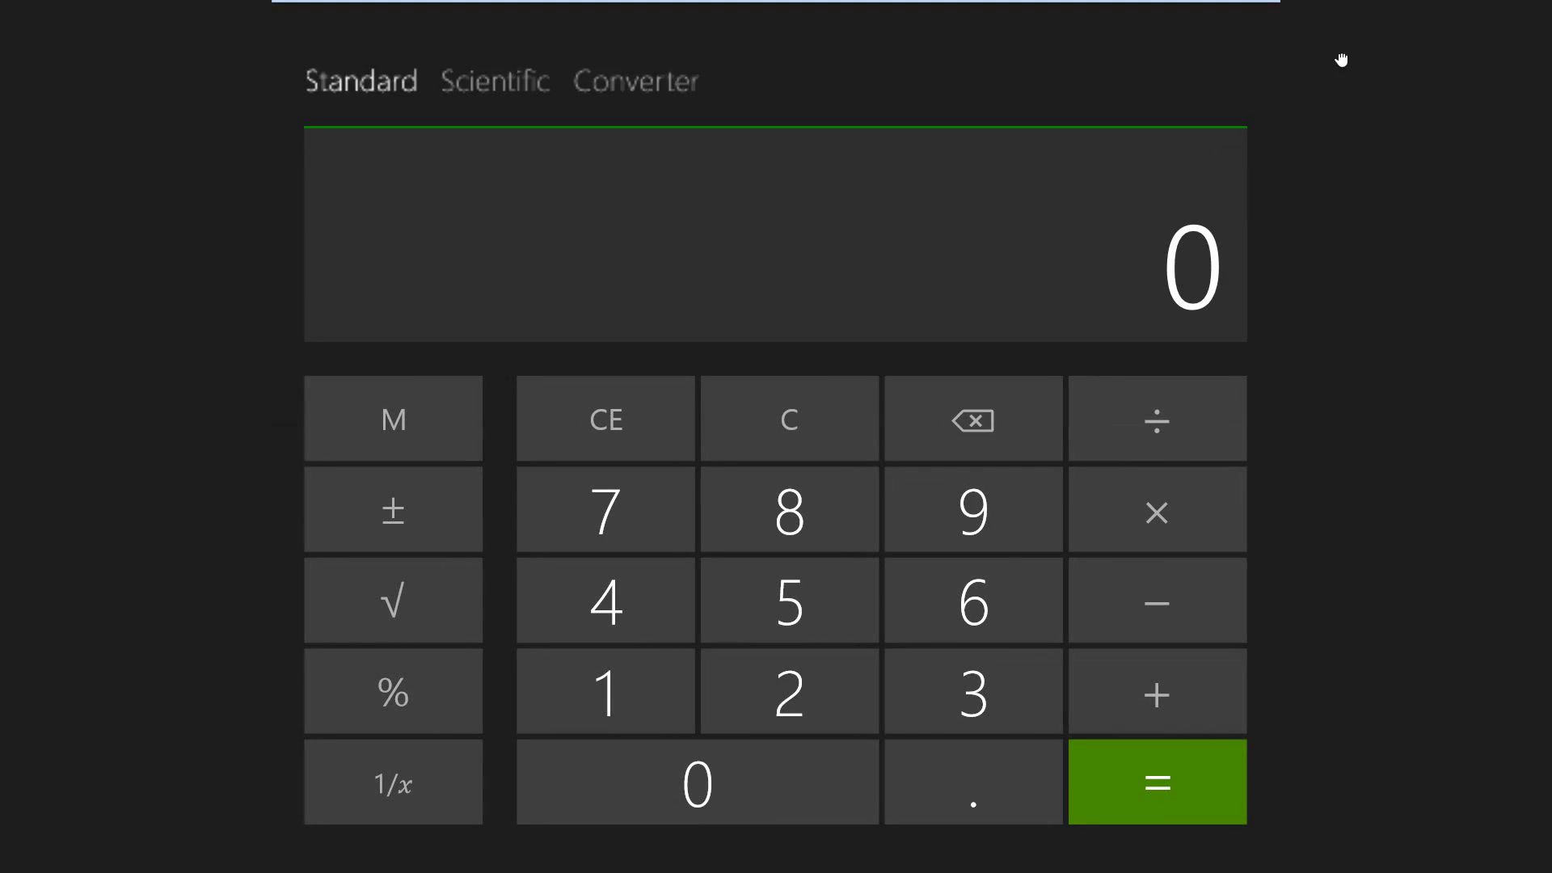
left_click_drag(1341, 60, 1225, 418)
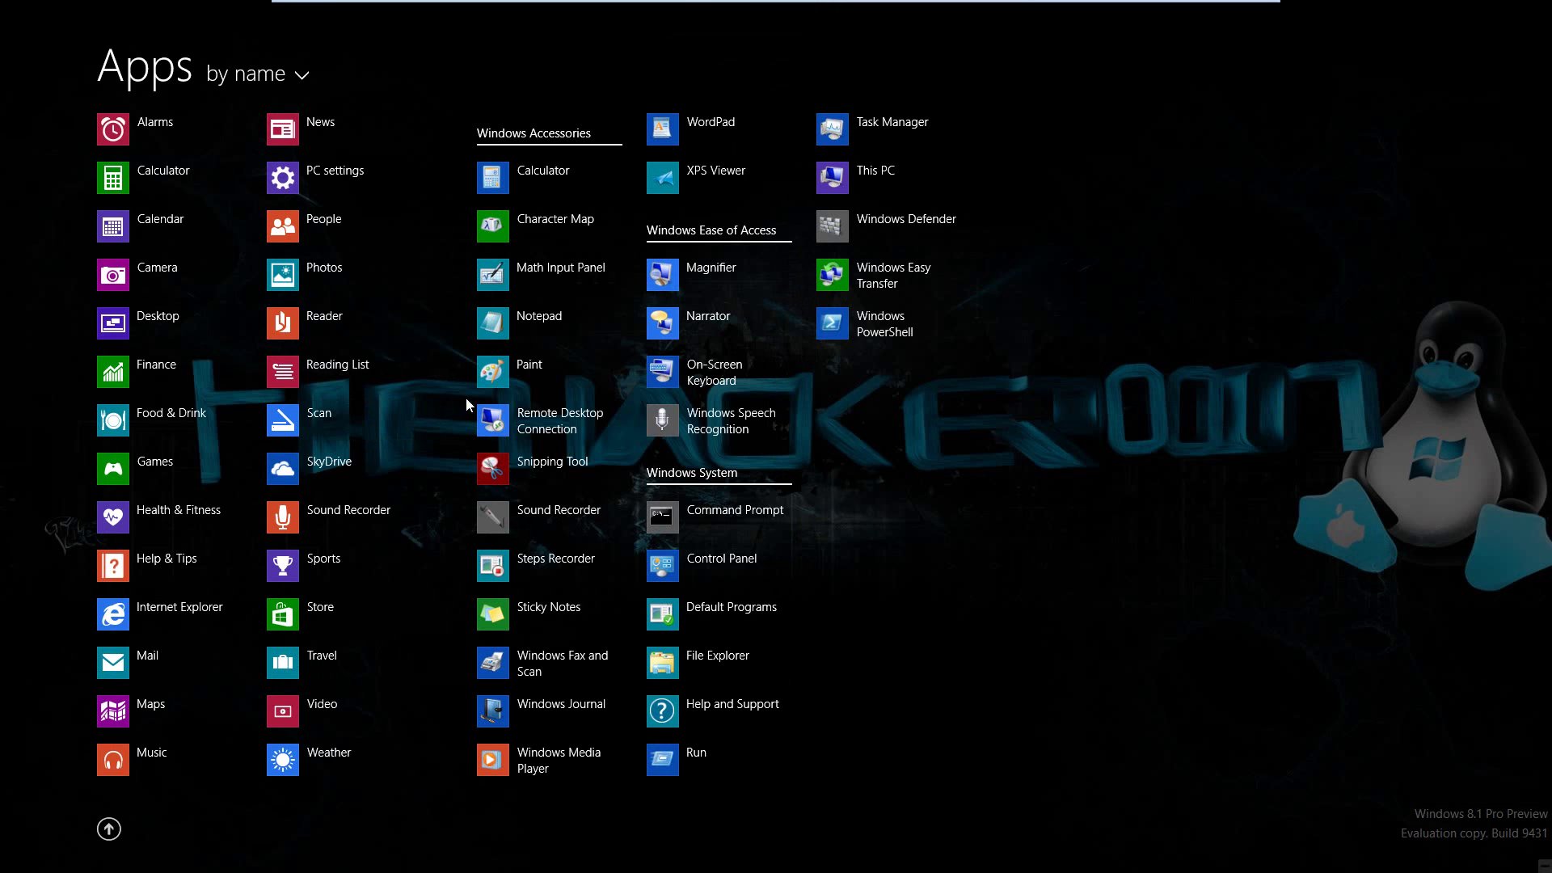
Open Command Prompt, widen the desktop pane, then expand Calculator and drag it down to close
left_click(692, 521)
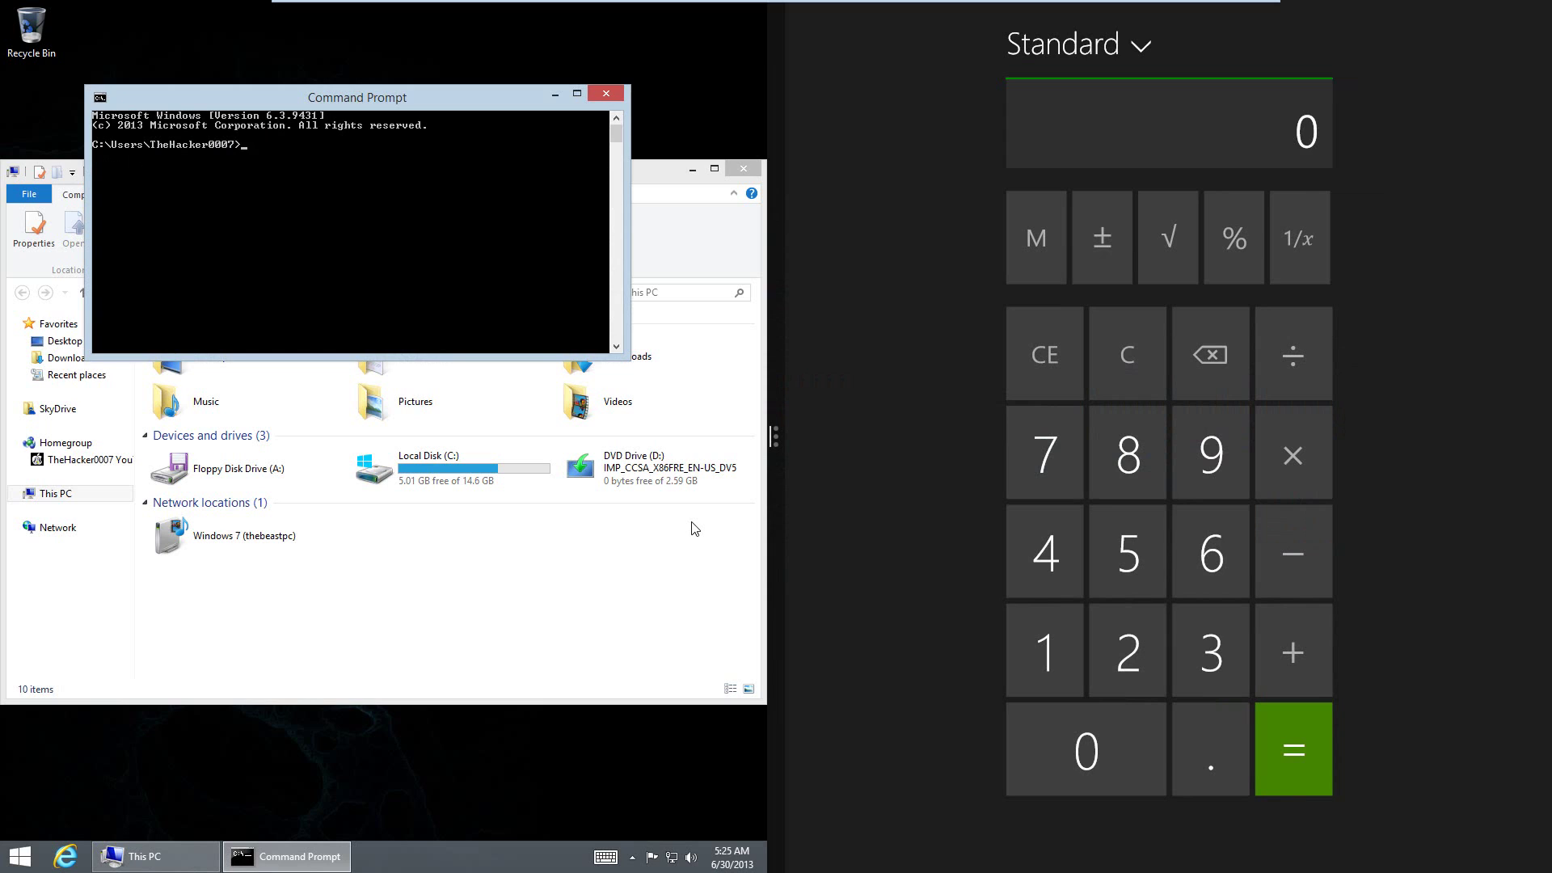
left_click_drag(775, 438, 967, 459)
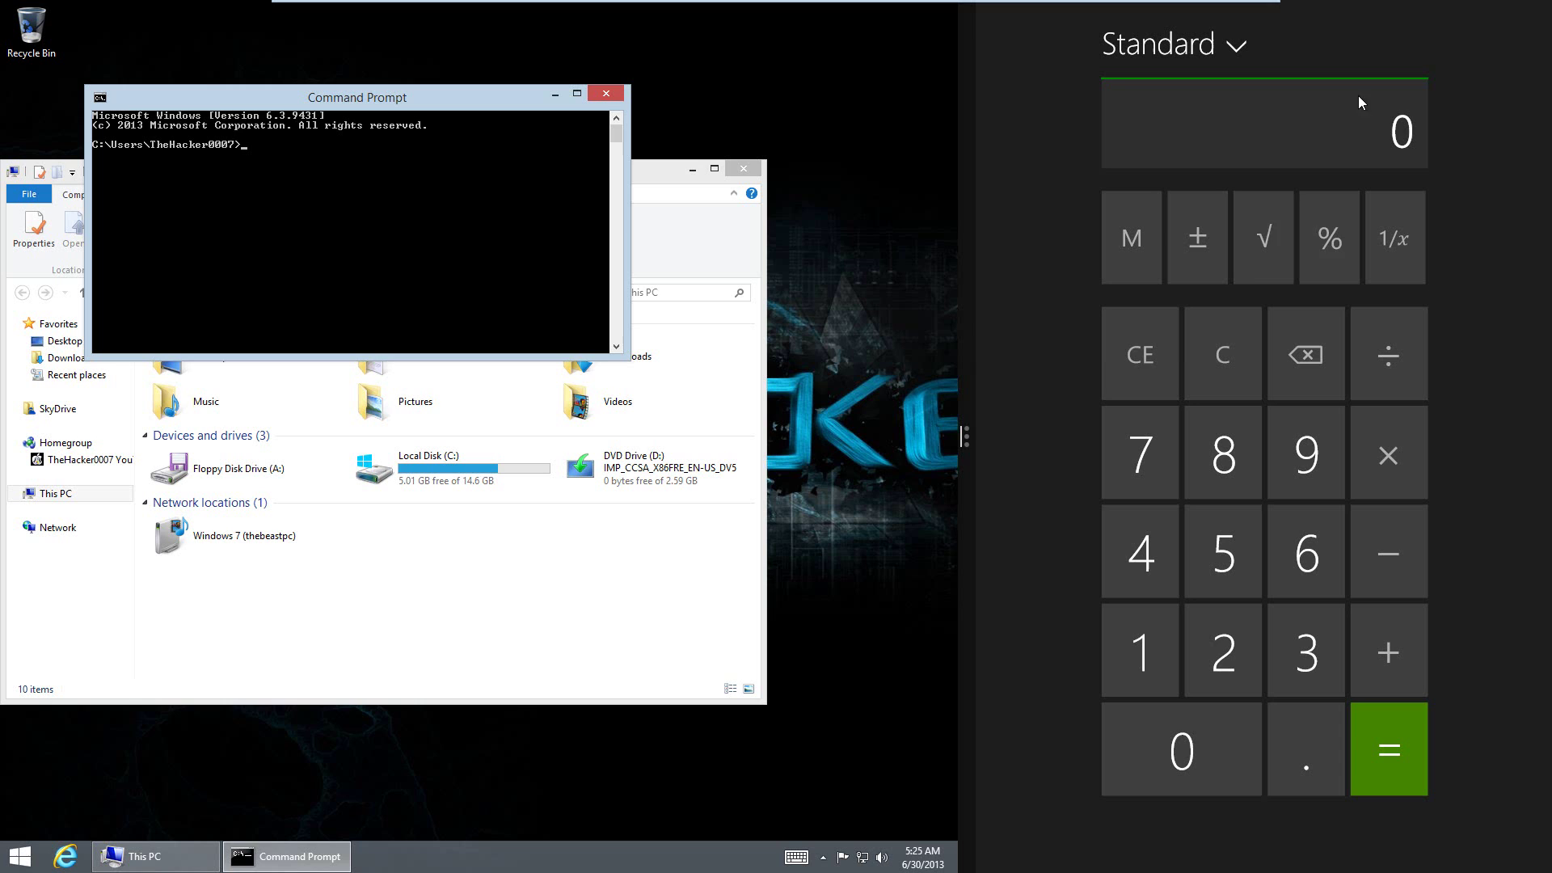
left_click_drag(1326, 2, 1205, 234)
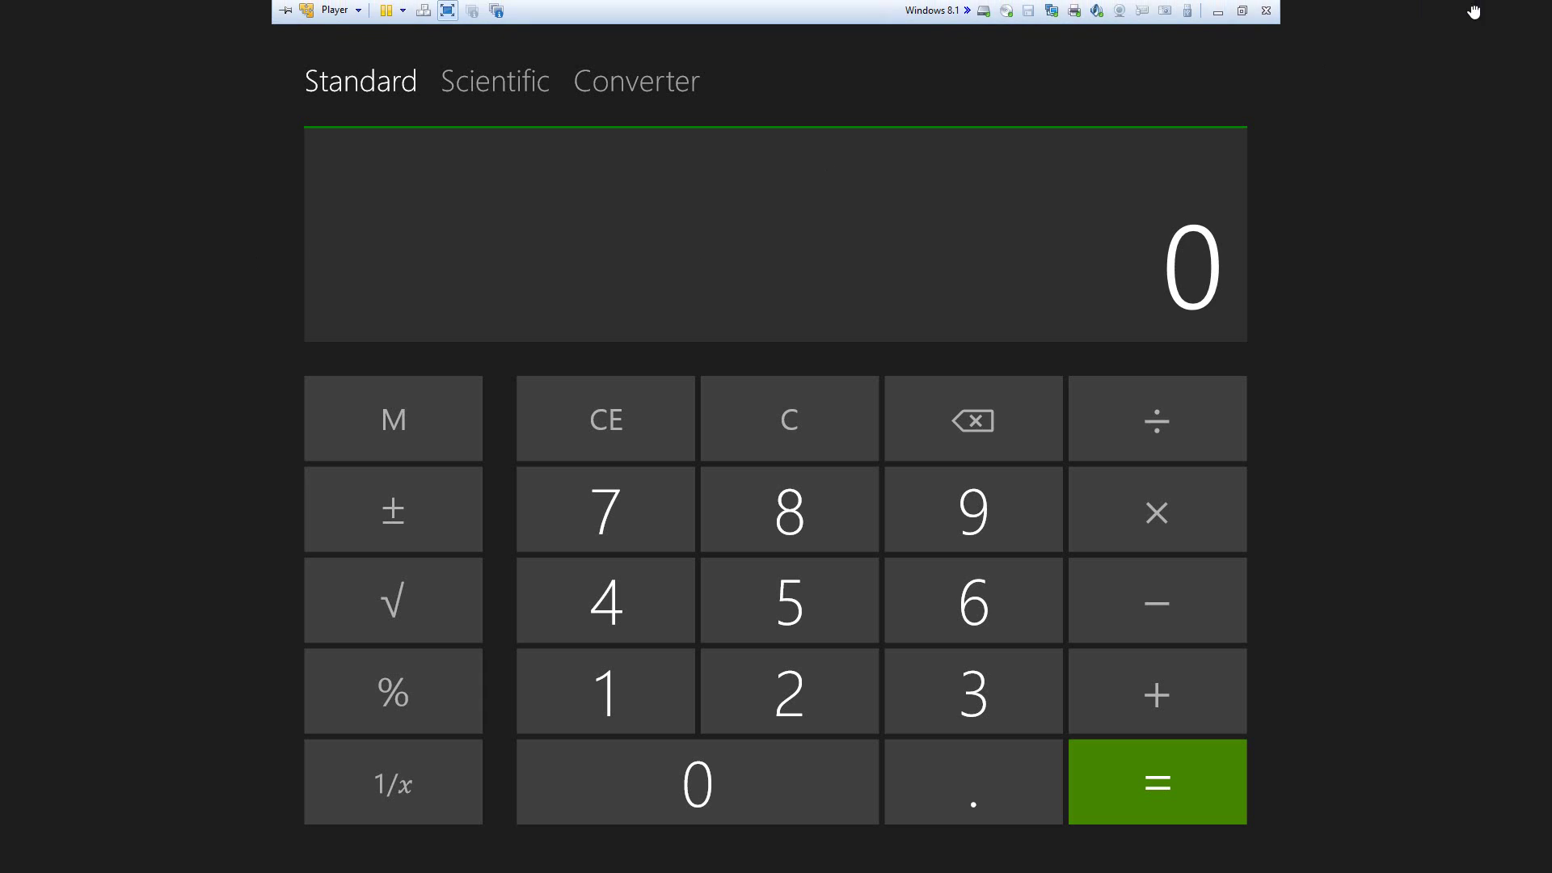
left_click_drag(1469, 8, 881, 857)
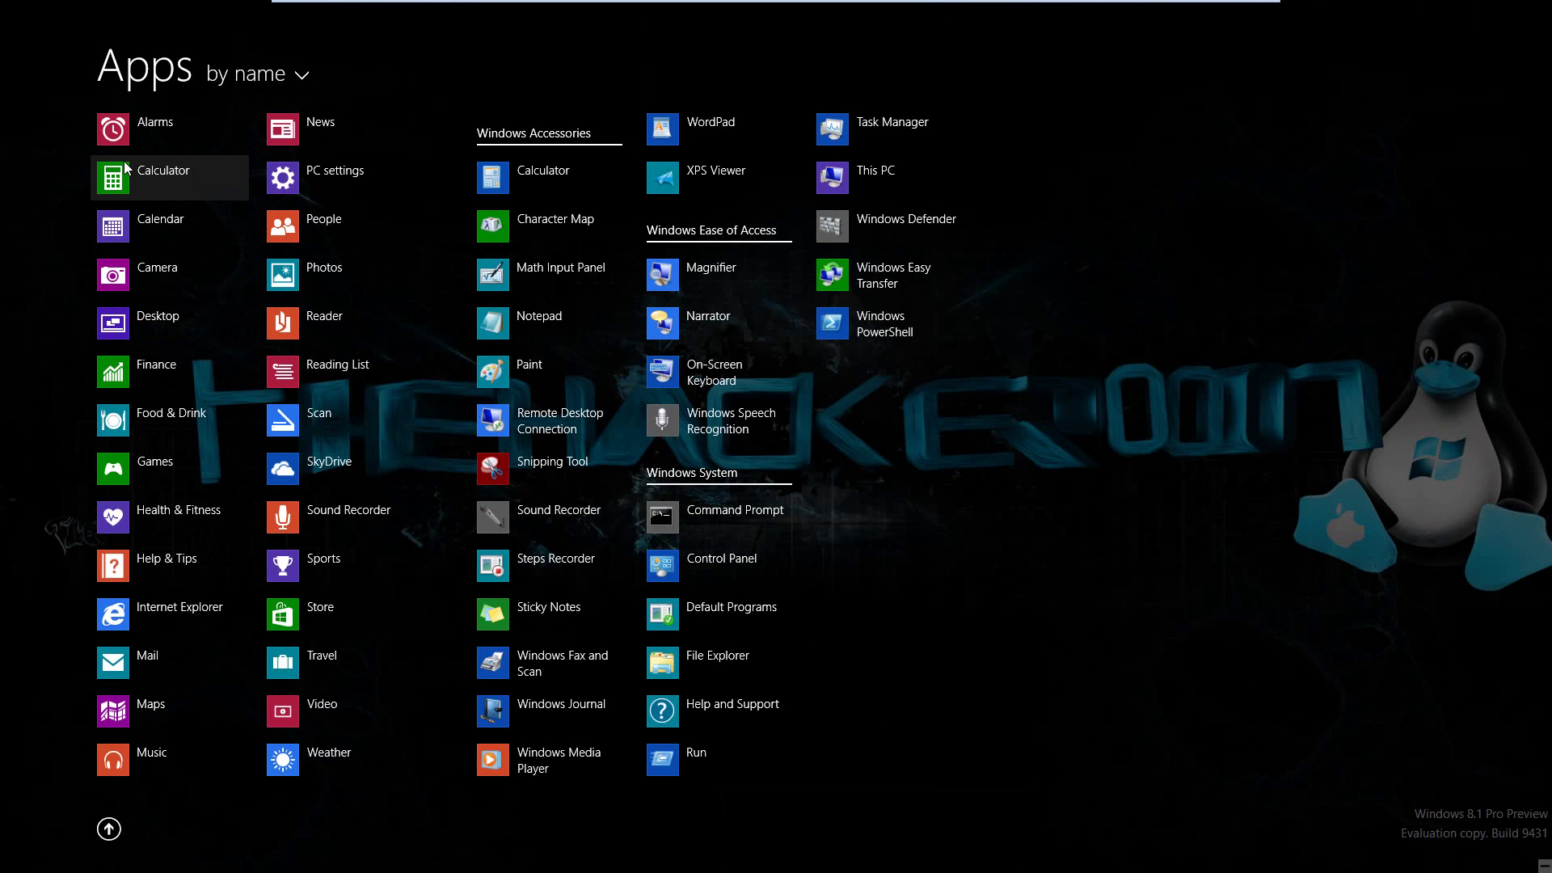
Search 'pizza' in Health & Fitness's Nutrition and Calories to open the Pizza Rolls facts
left_click(134, 512)
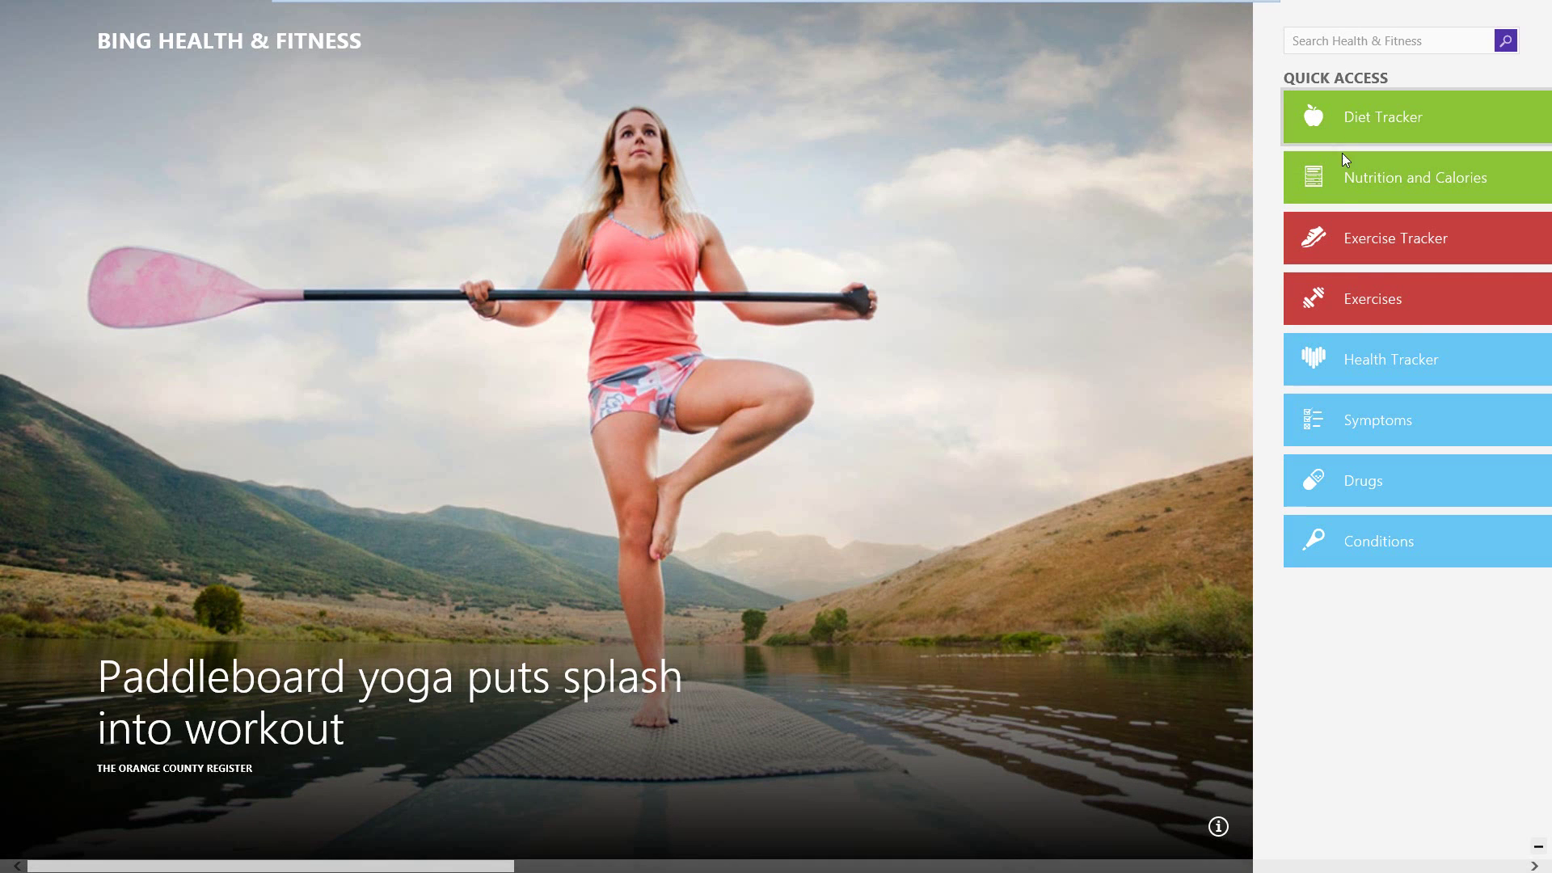
left_click(1346, 192)
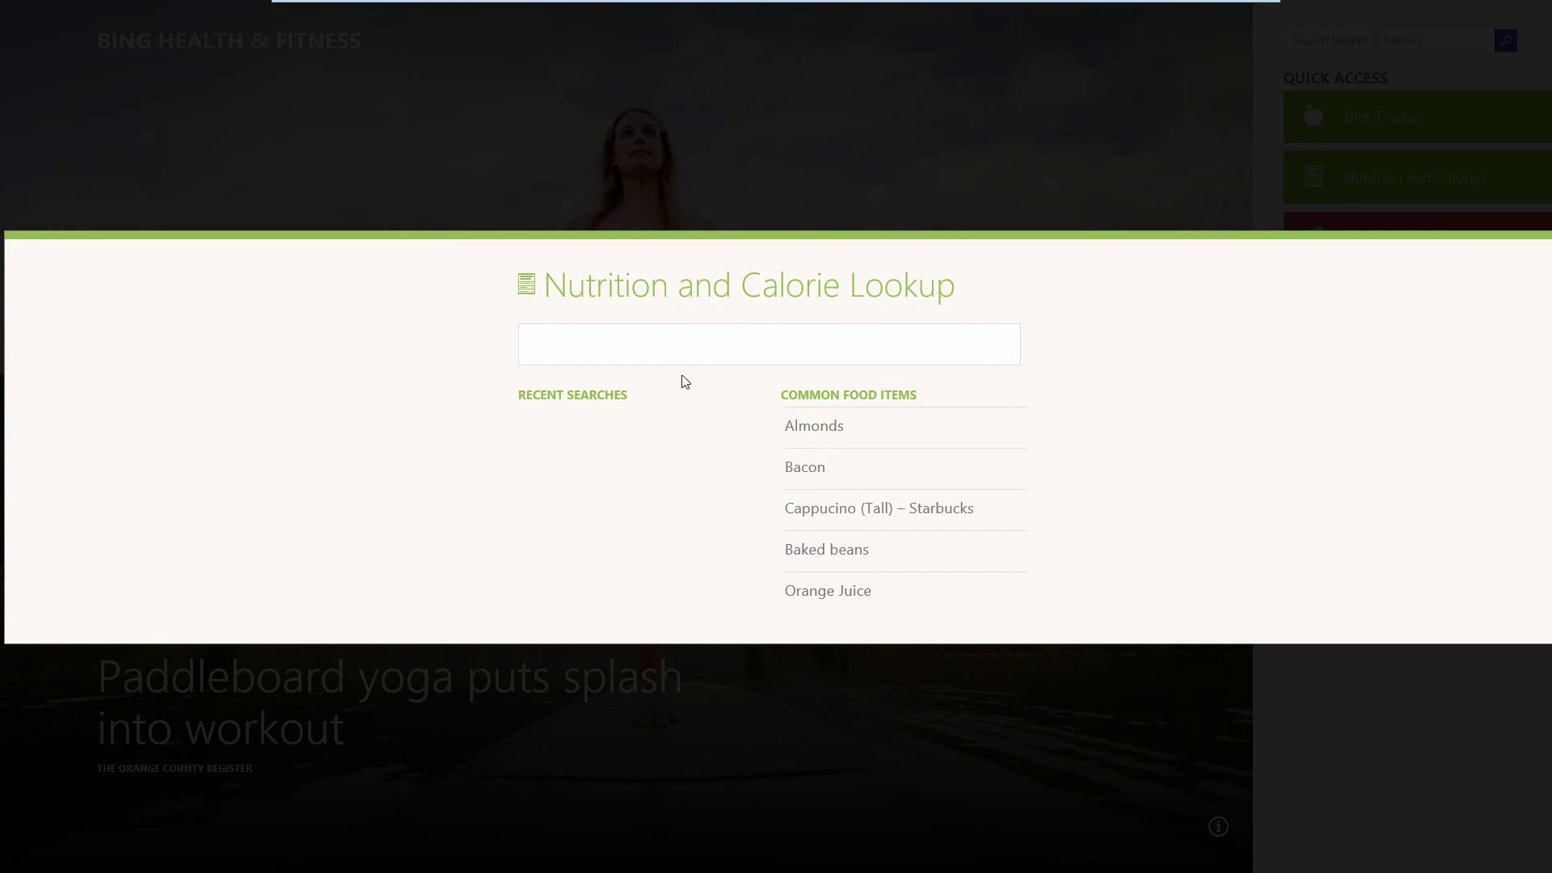
left_click(682, 342)
type("pizza")
key("Return")
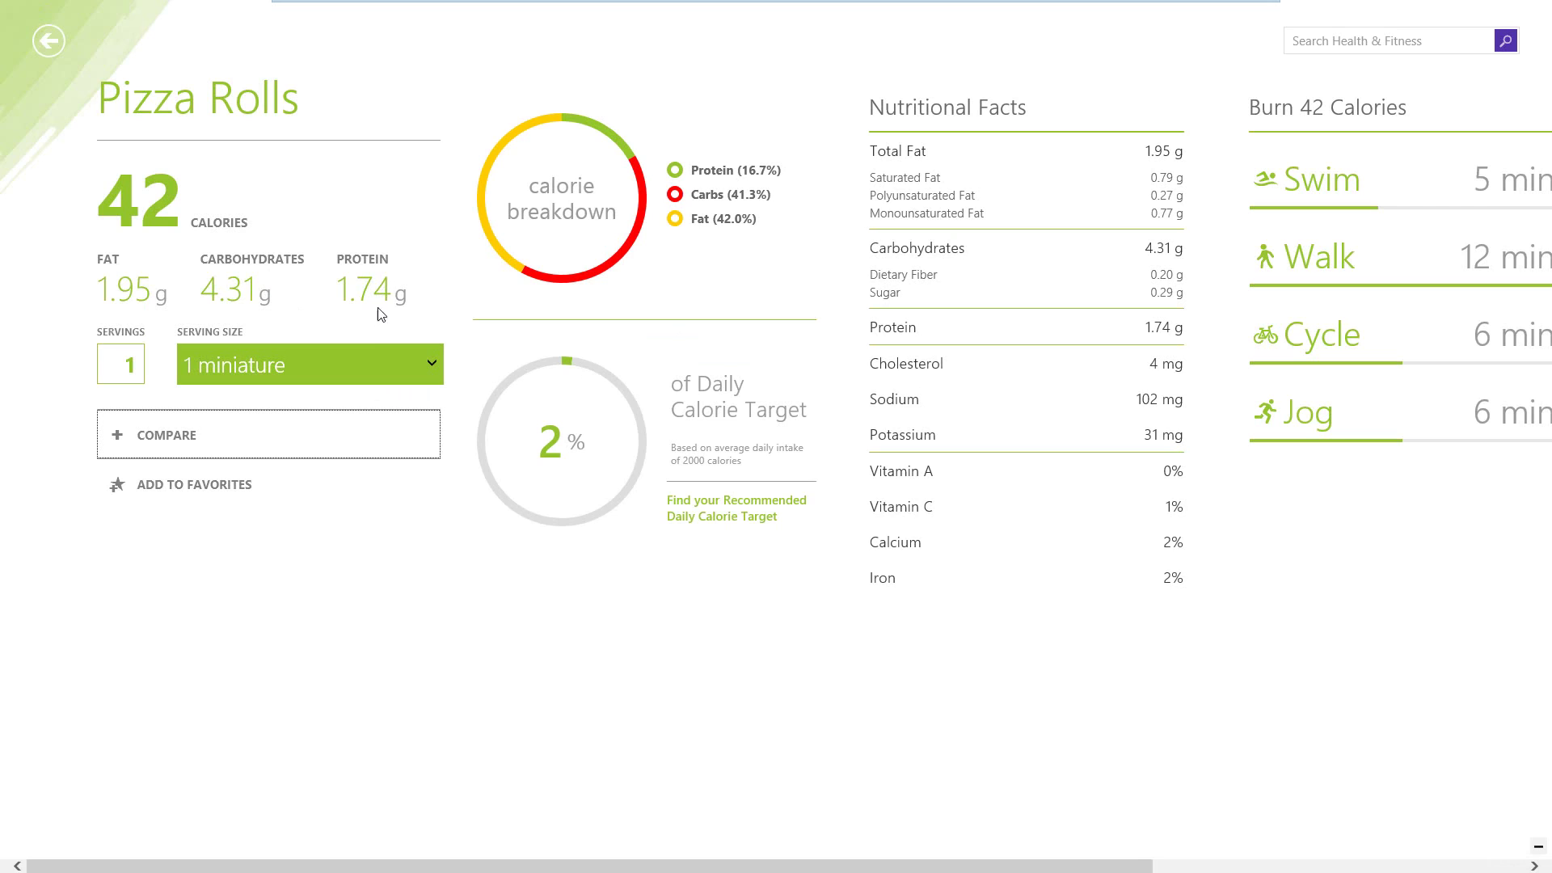
Change the Pizza Rolls serving size to 1 cup
left_click(129, 370)
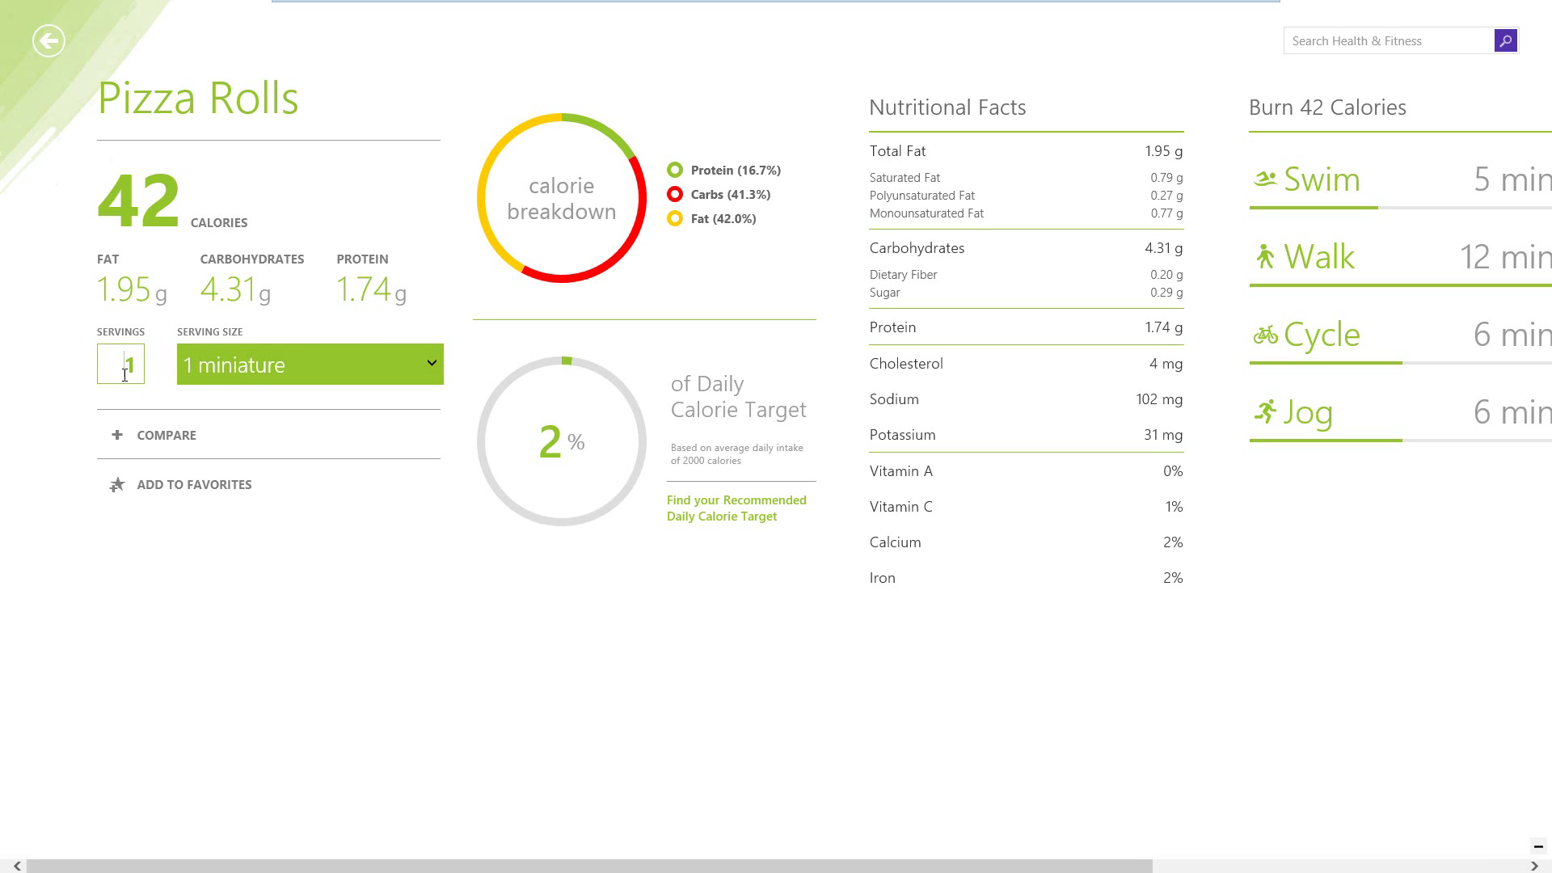
left_click(201, 371)
left_click(198, 455)
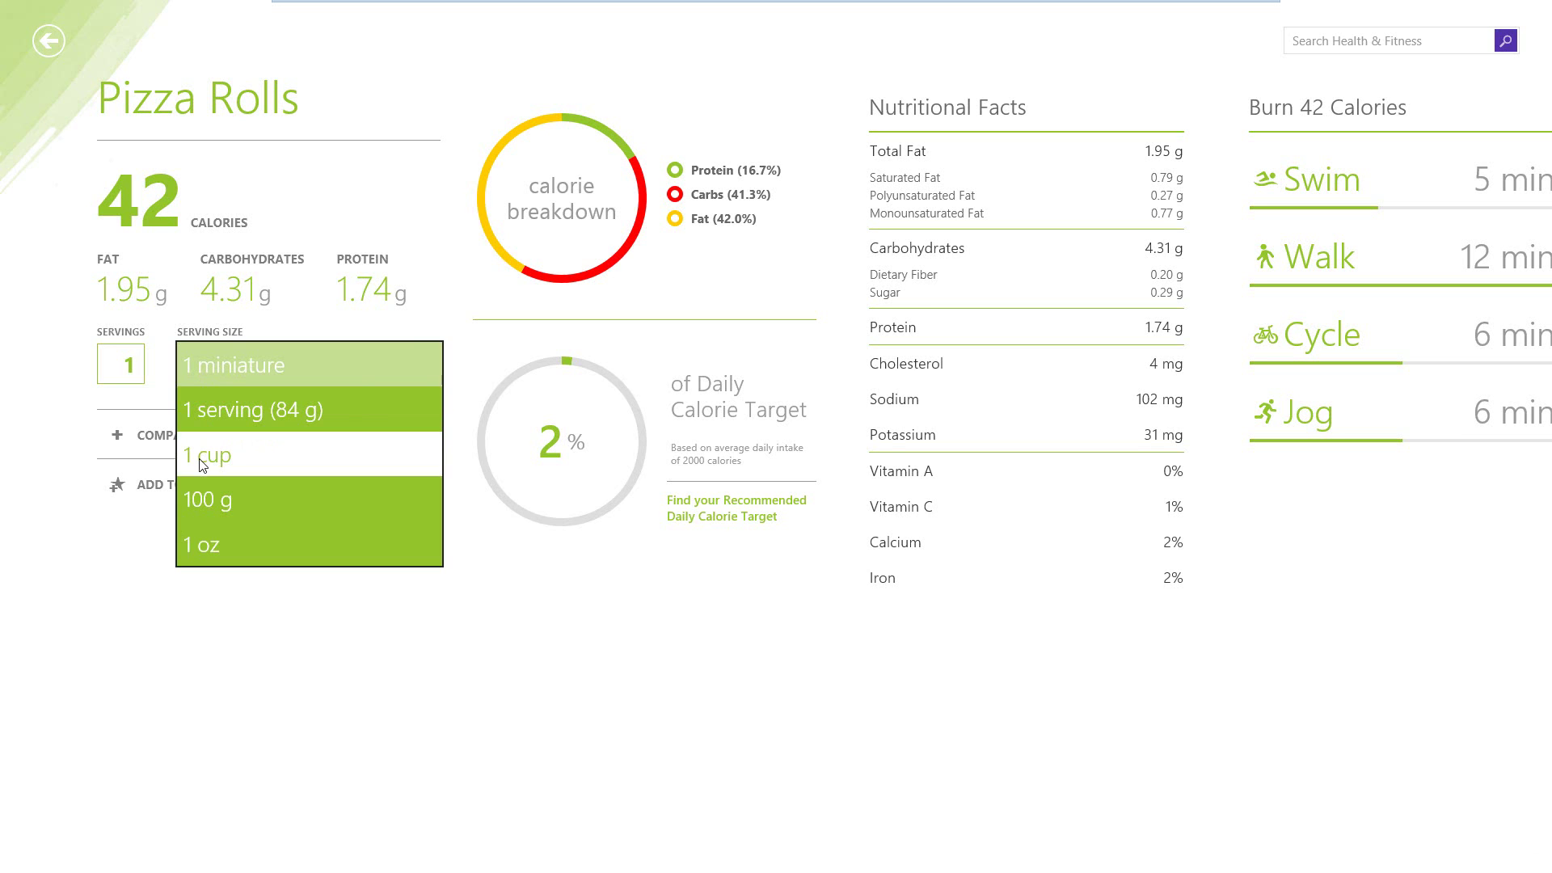
Check Cheese Pizza under Related Items, then go back to the Health & Fitness home page
scroll(381, 298, "down", 5)
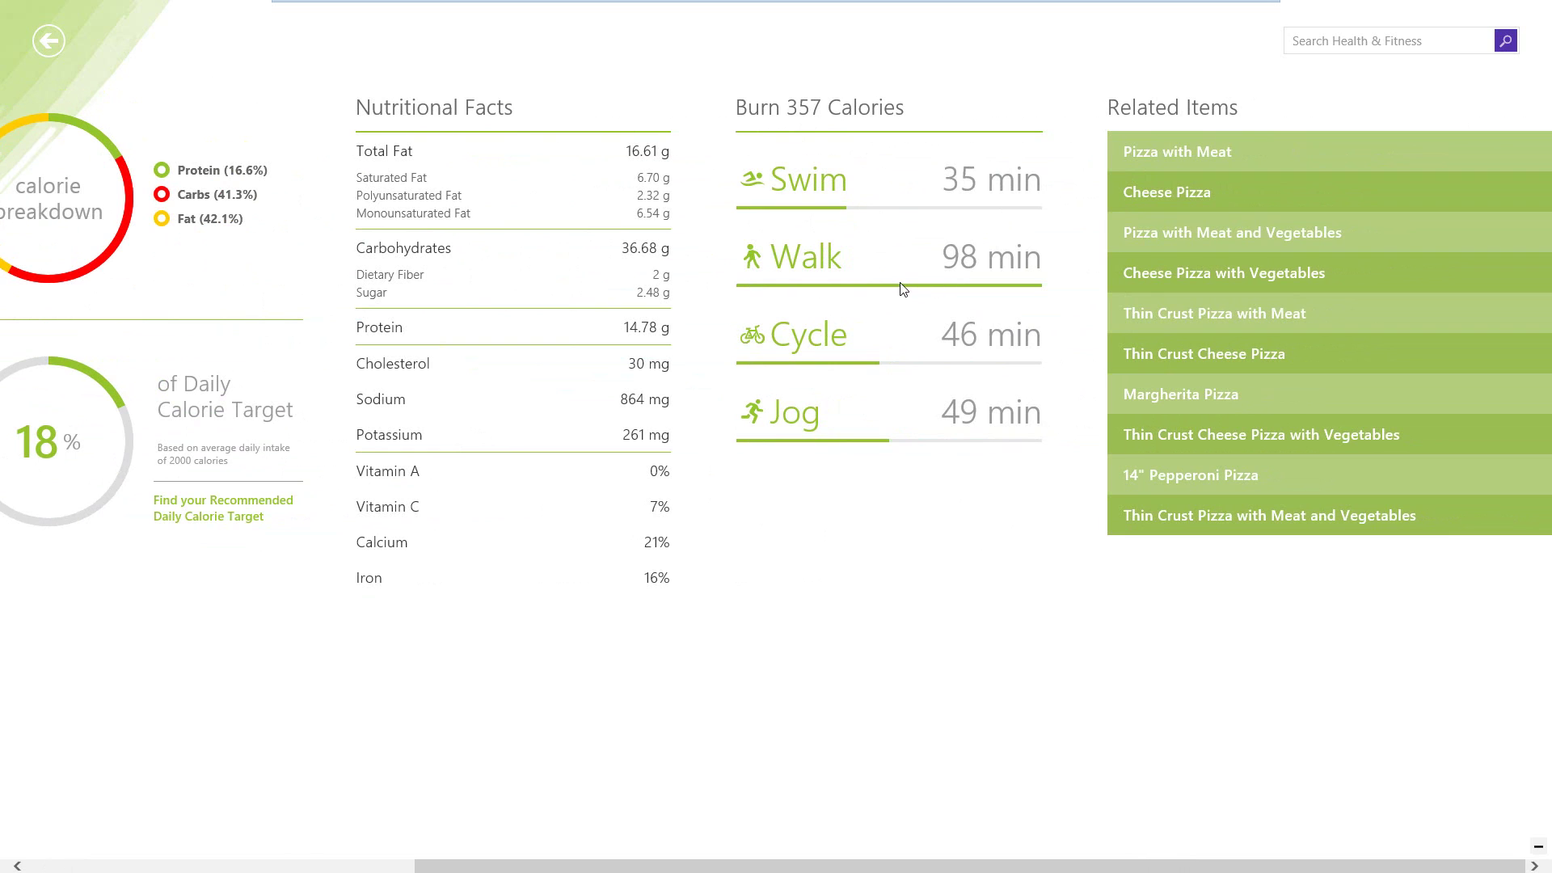
scroll(859, 289, "left", 1)
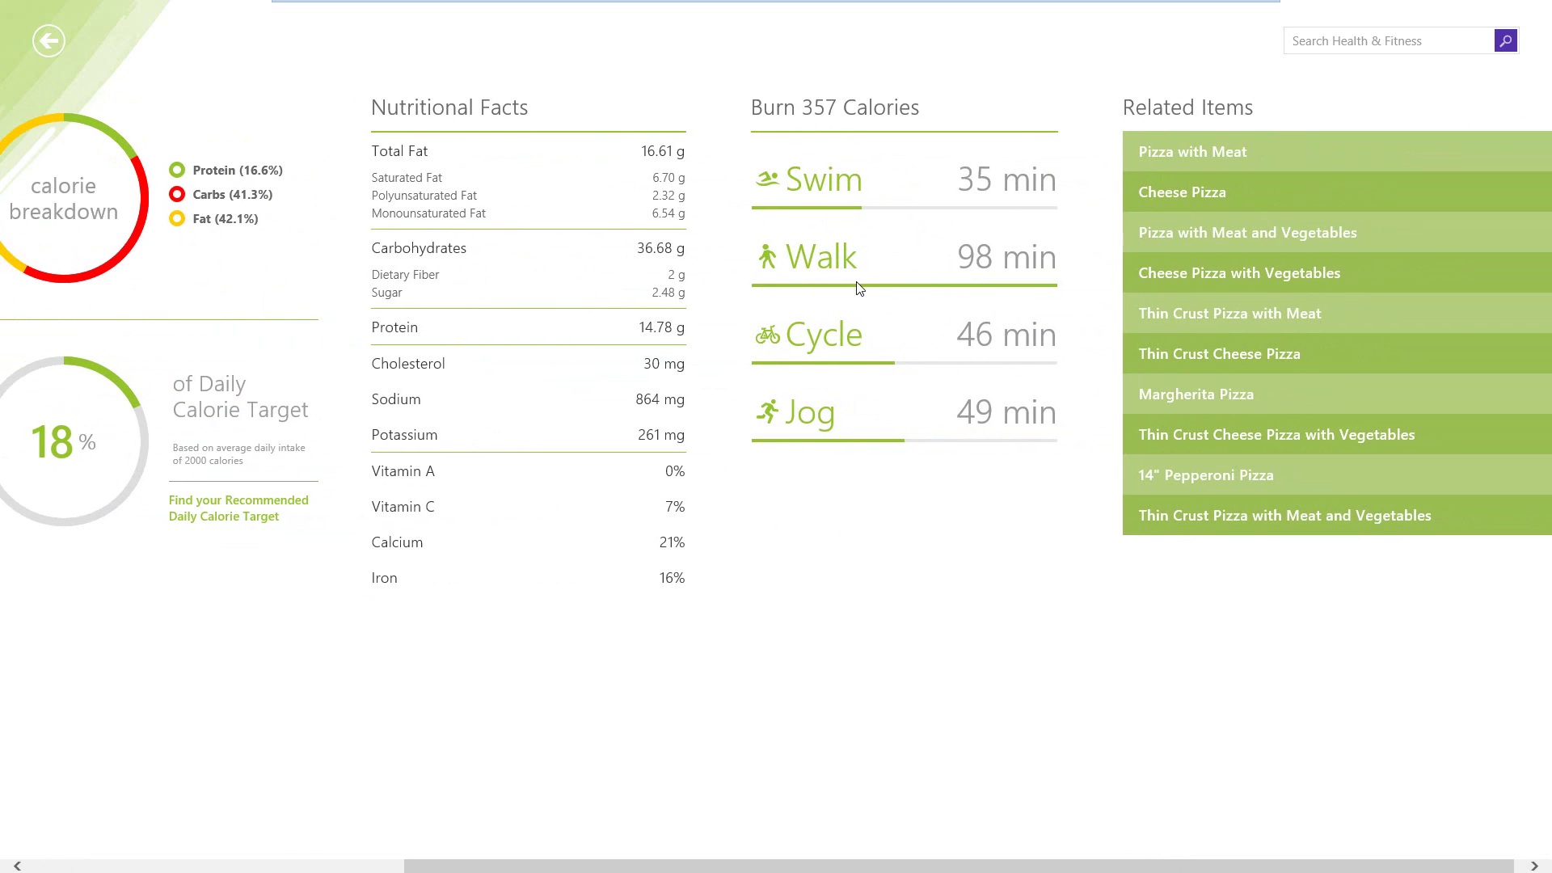
scroll(1253, 139, "left", 5)
scroll(1257, 162, "right", 5)
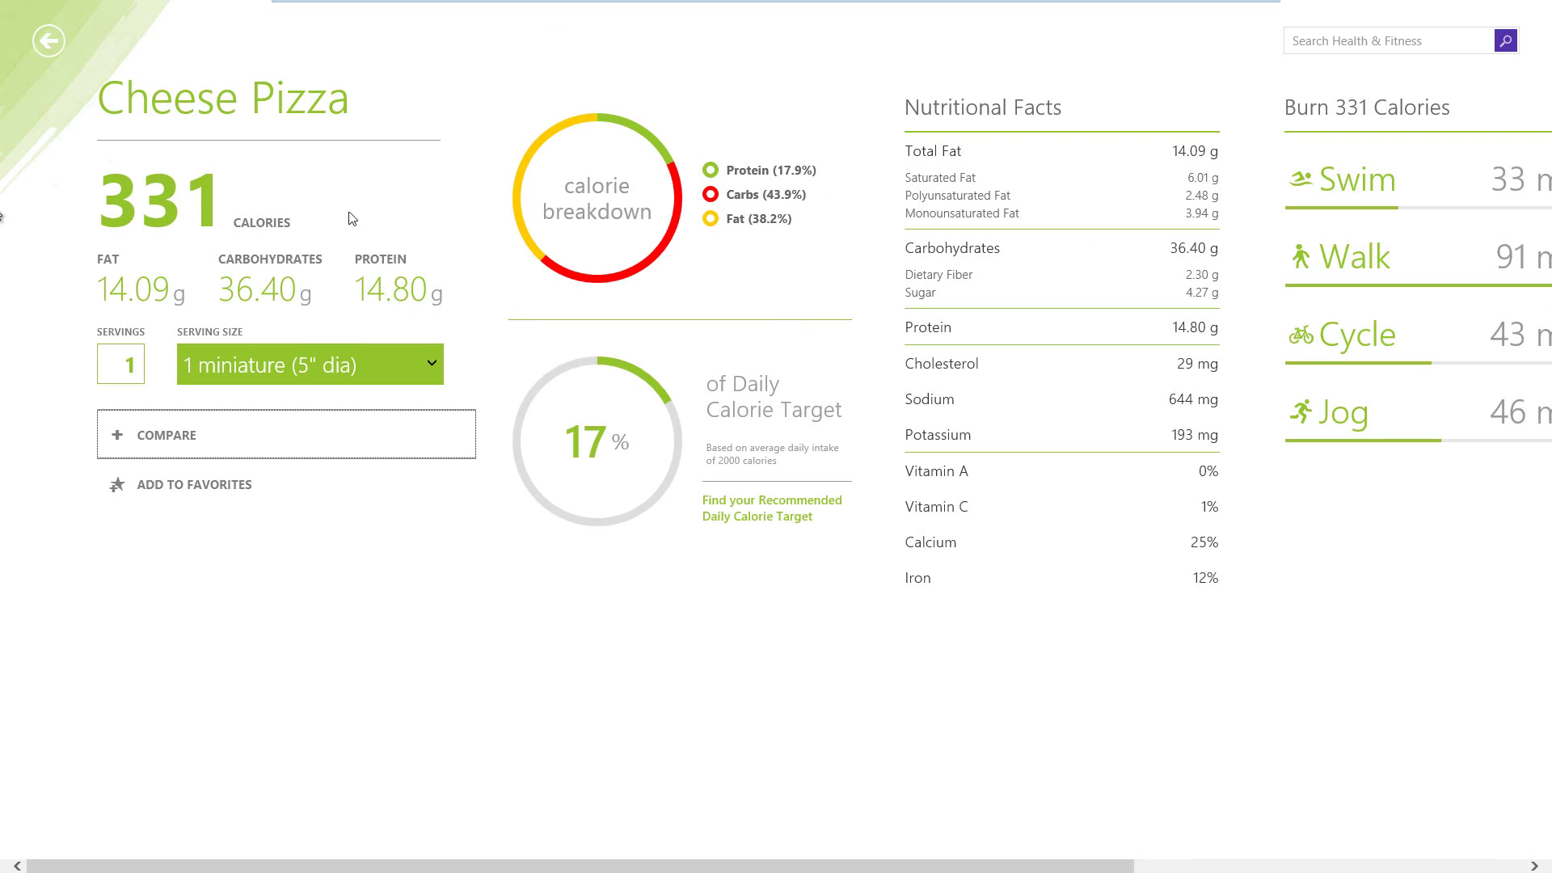
left_click(54, 46)
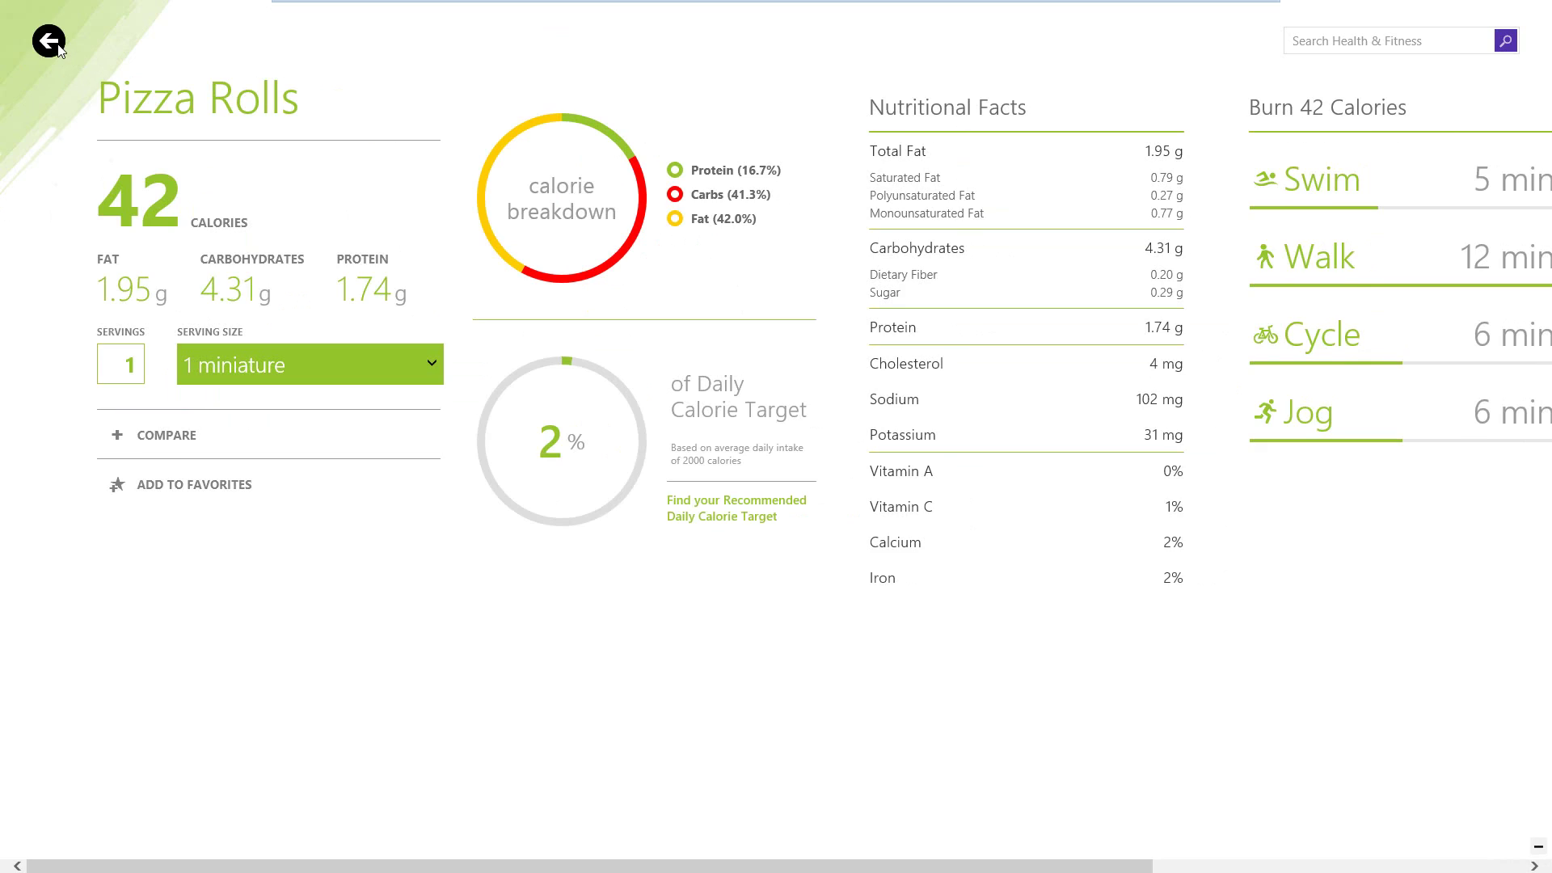
left_click(57, 44)
mouse_move(3, 12)
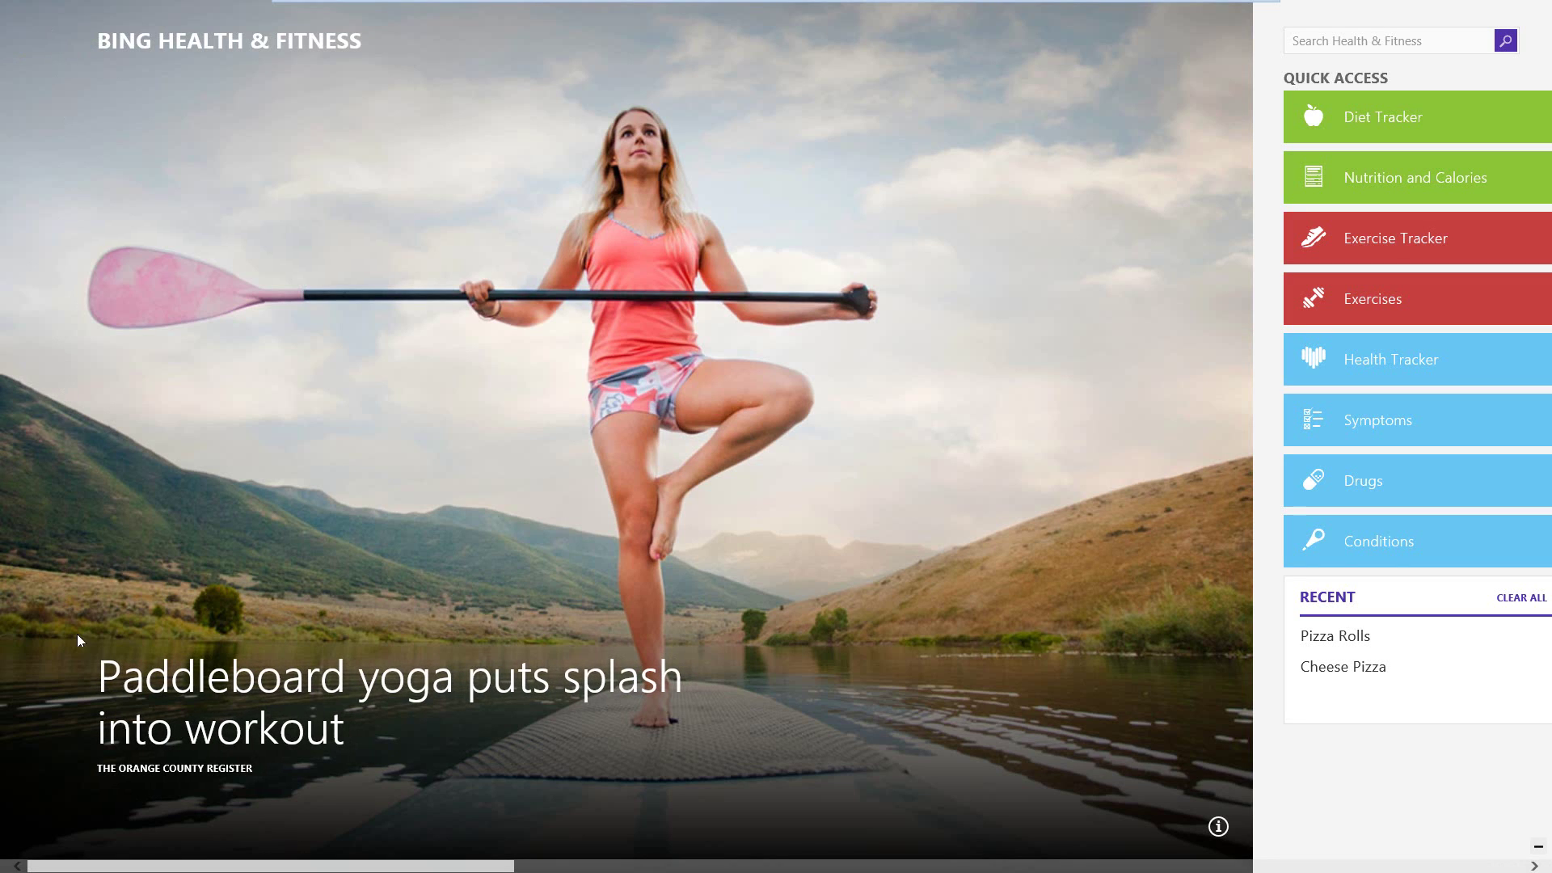
Switch from Health & Fitness to the desktop and show the Apps by name list
left_click(6, 11)
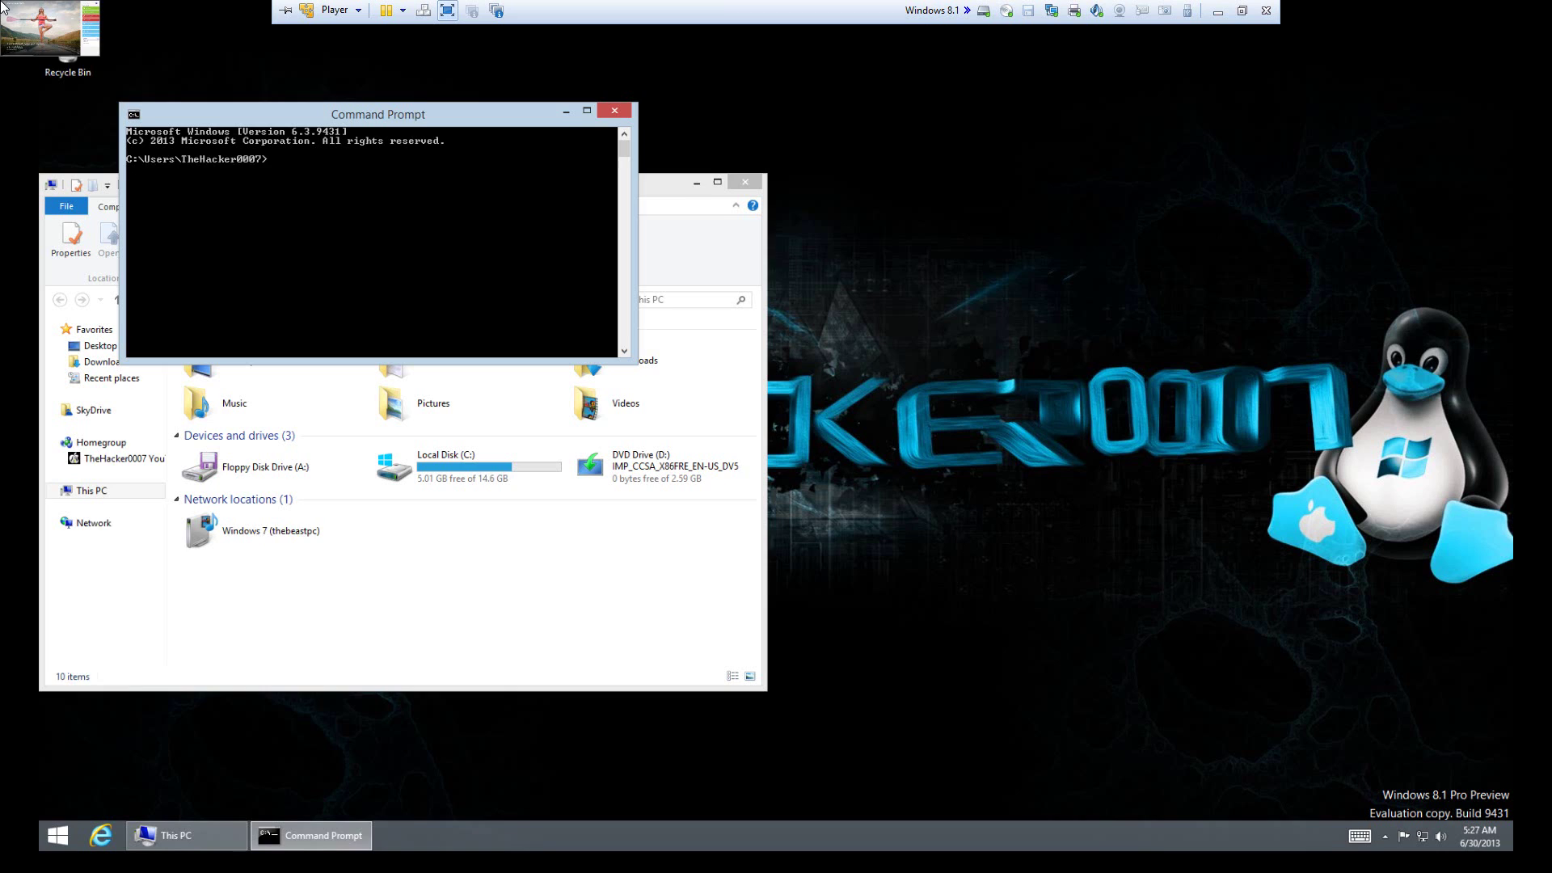
left_click(20, 856)
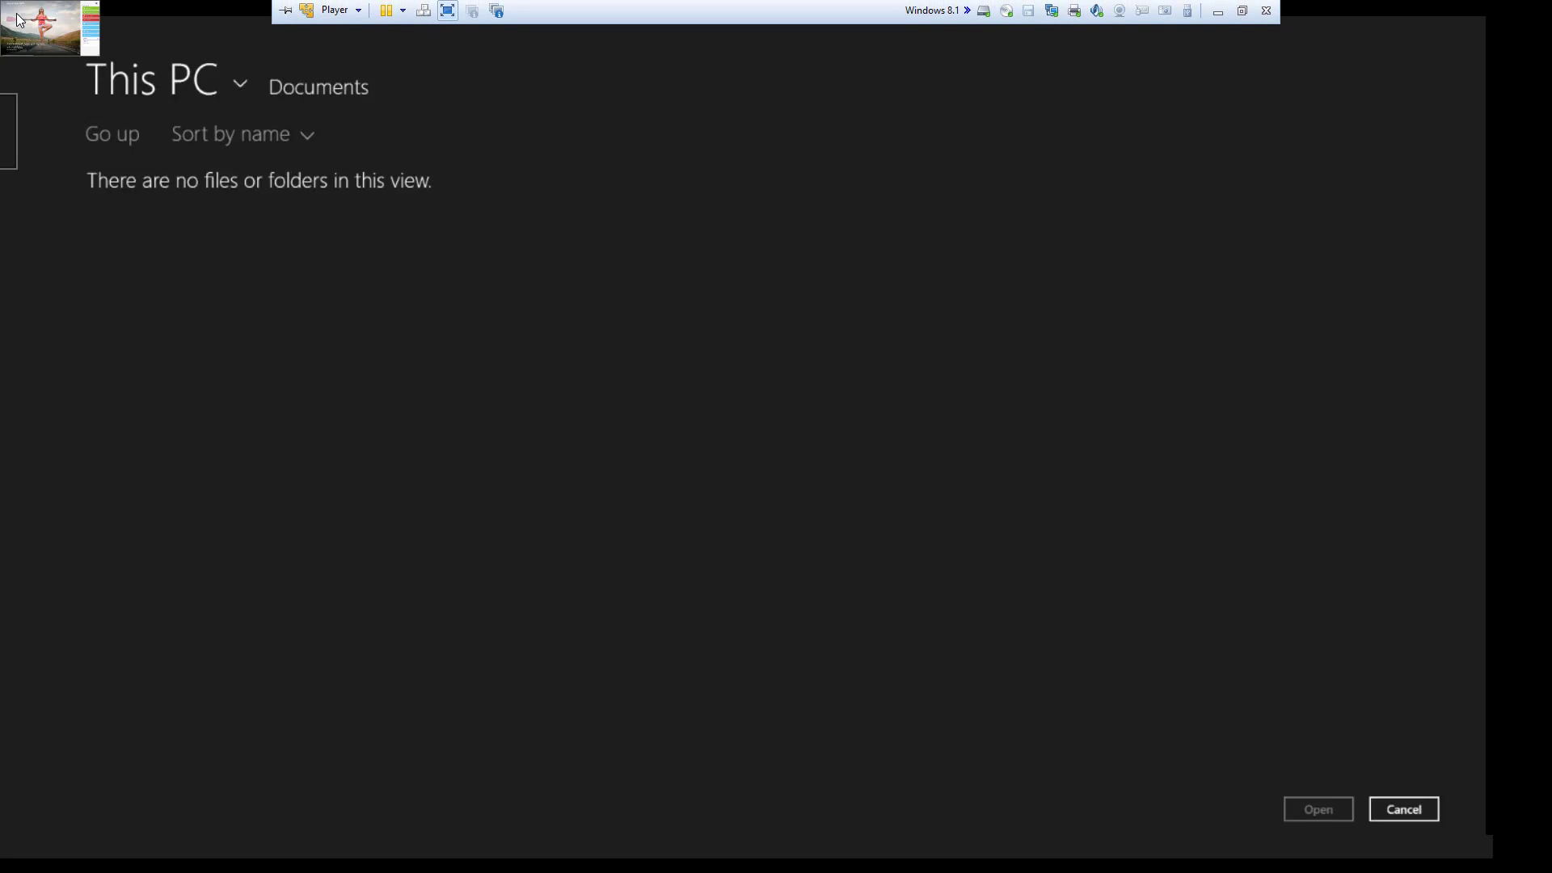
left_click(18, 851)
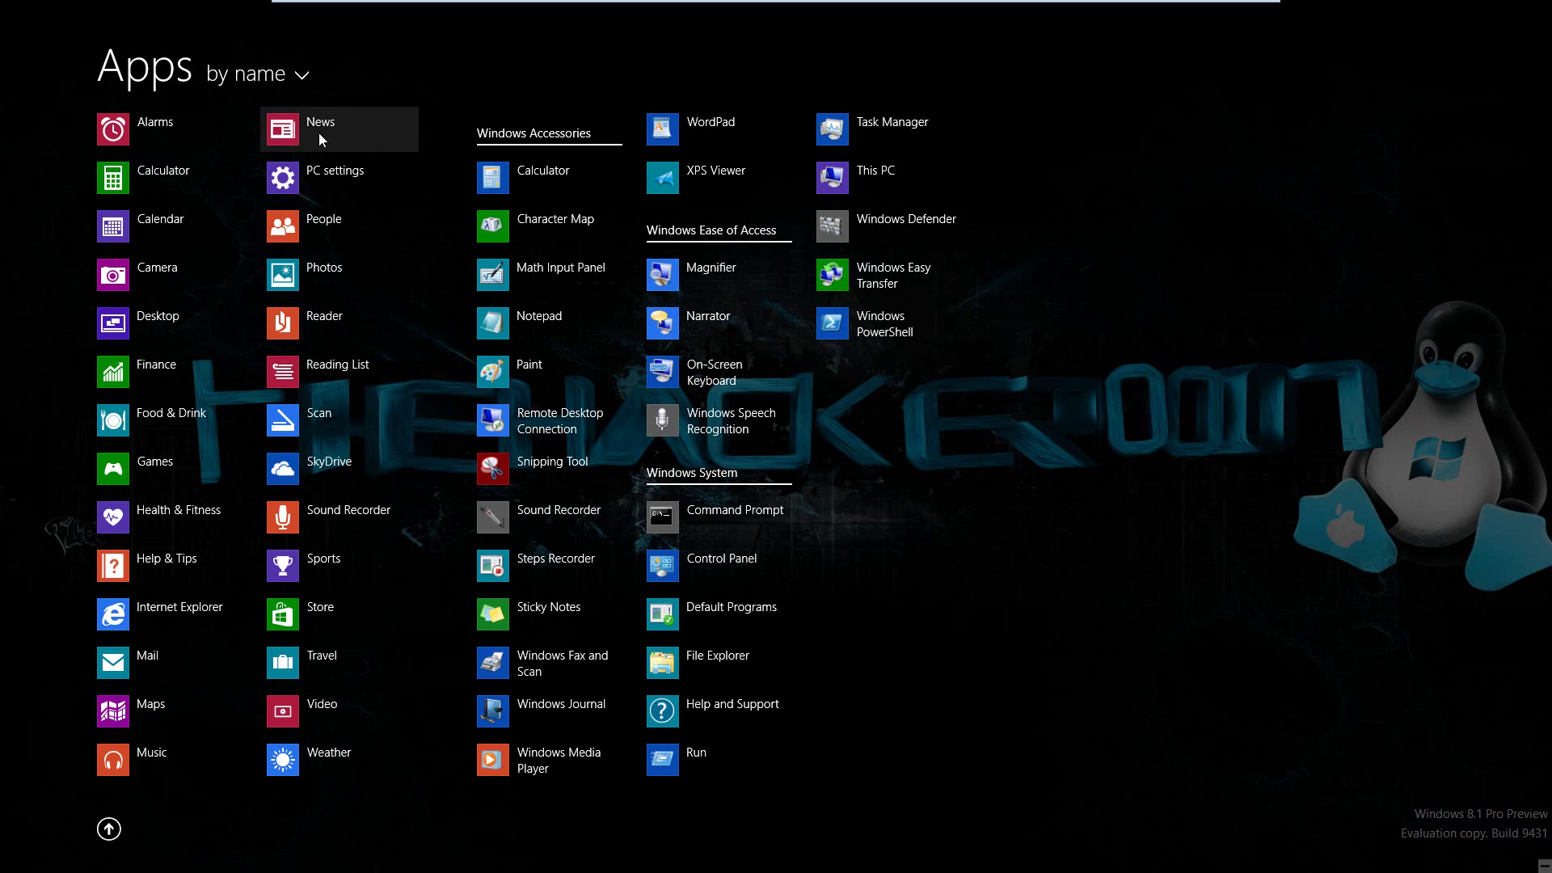
Launch PC settings from the Apps by name list
left_click(318, 161)
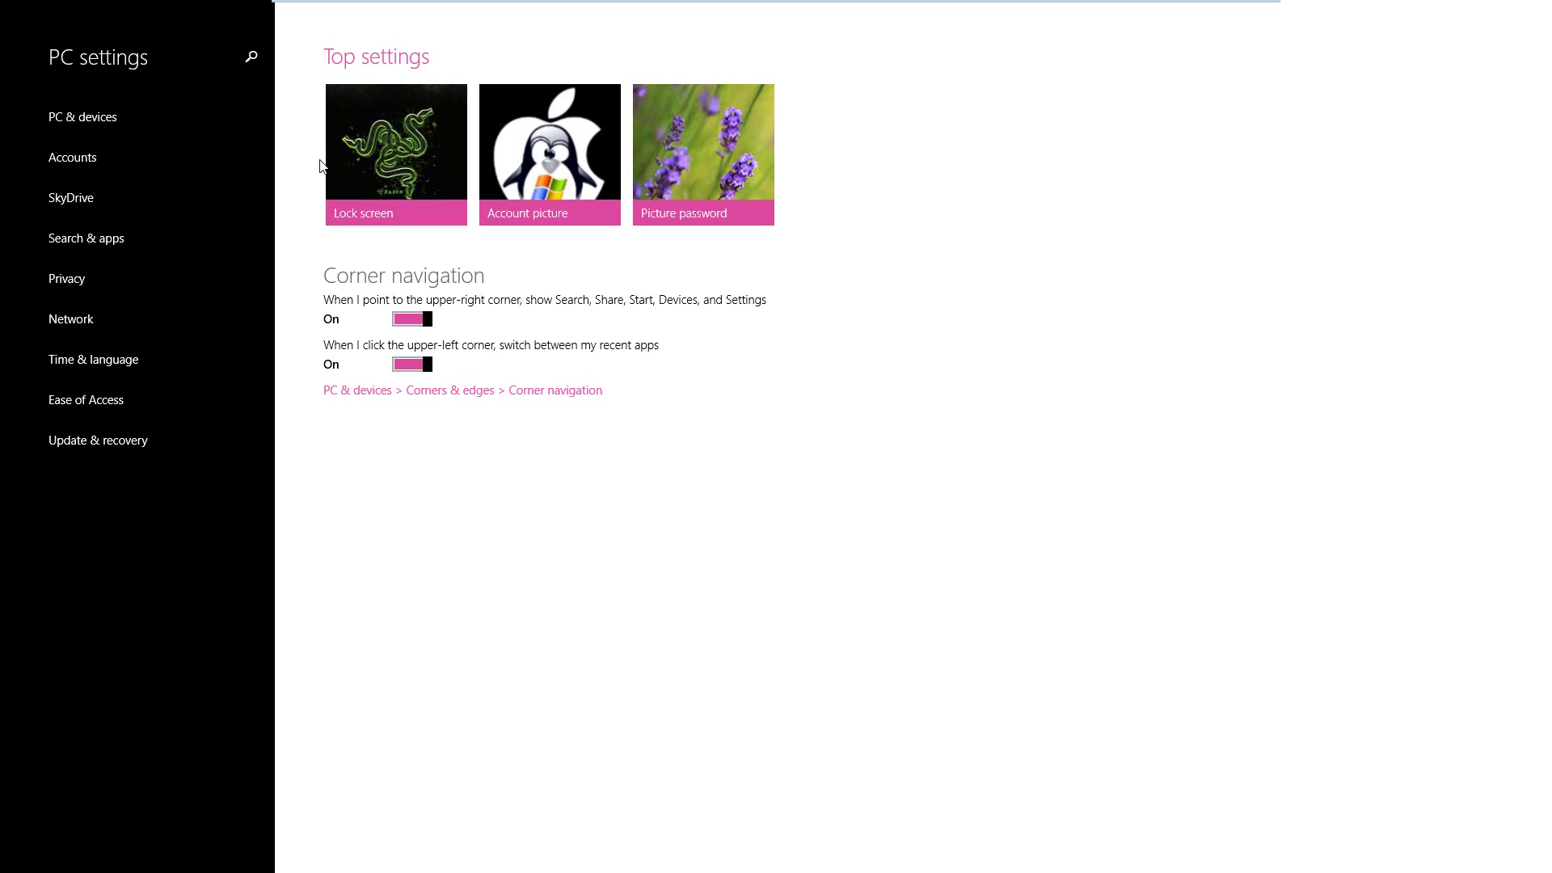
Under PC & devices, switch the Lock screen slide show On
left_click(182, 127)
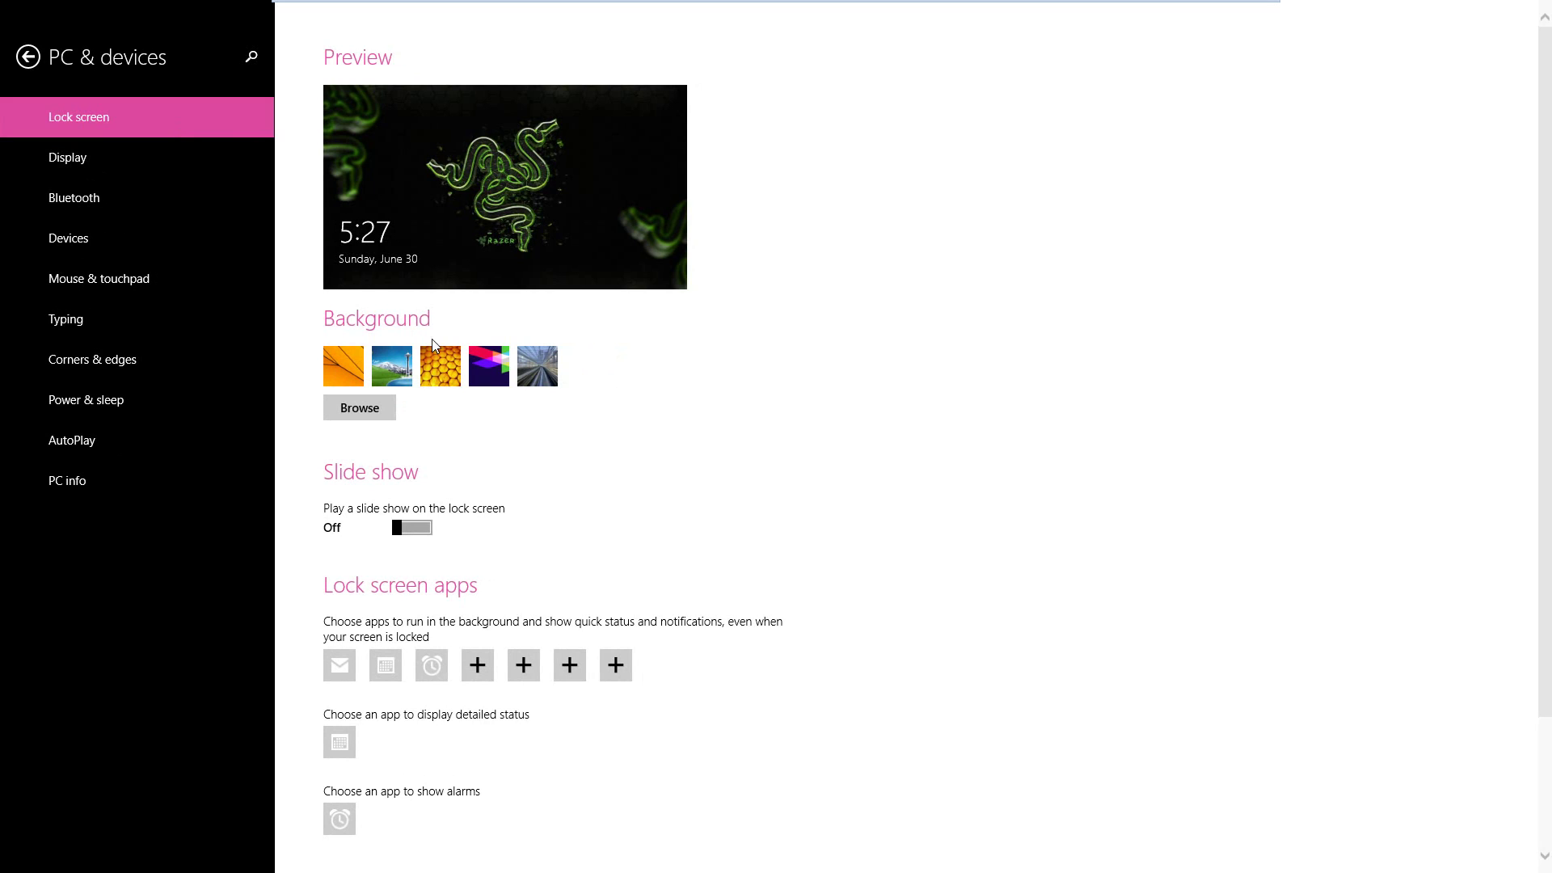
left_click(427, 530)
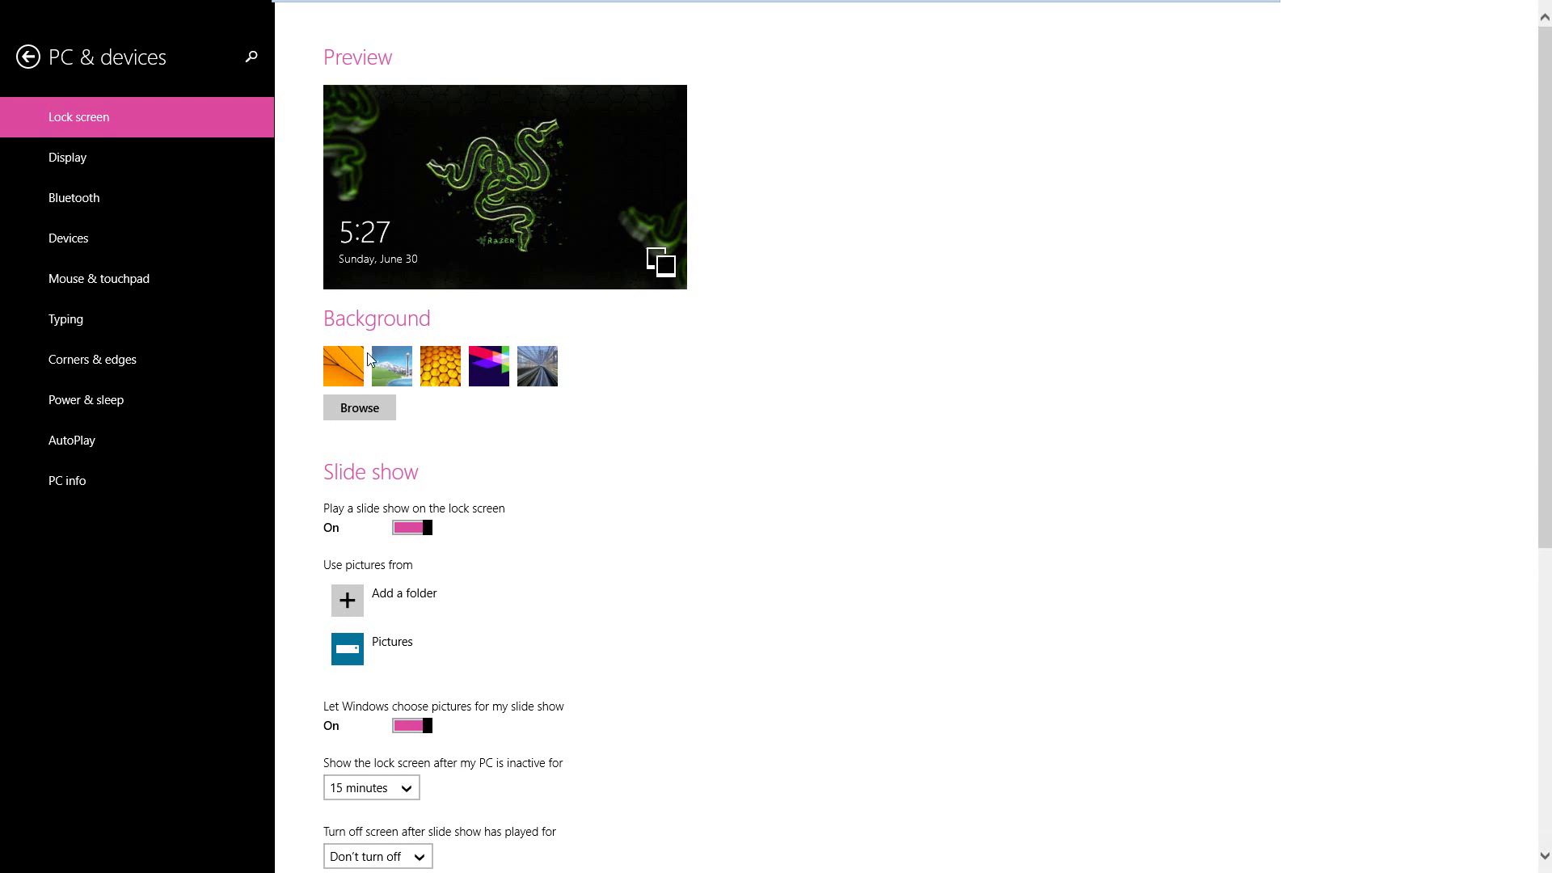
In Display settings, adjust the resolution slider and keep apps at Default size
left_click(139, 156)
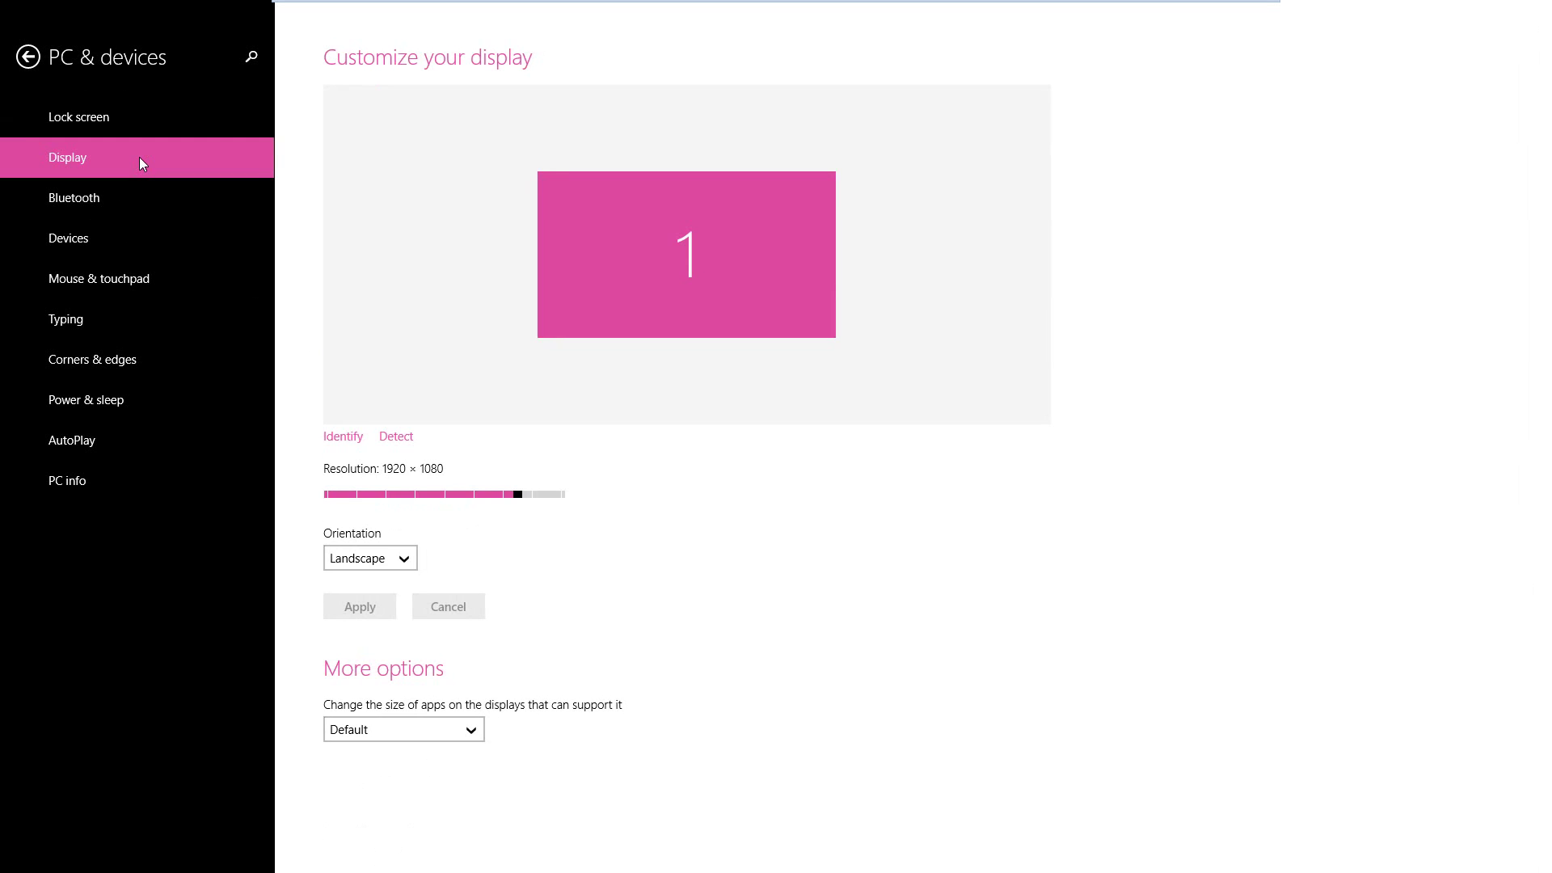
mouse_move(520, 496)
left_mouse_down()
mouse_move(575, 509)
mouse_move(521, 504)
left_mouse_up()
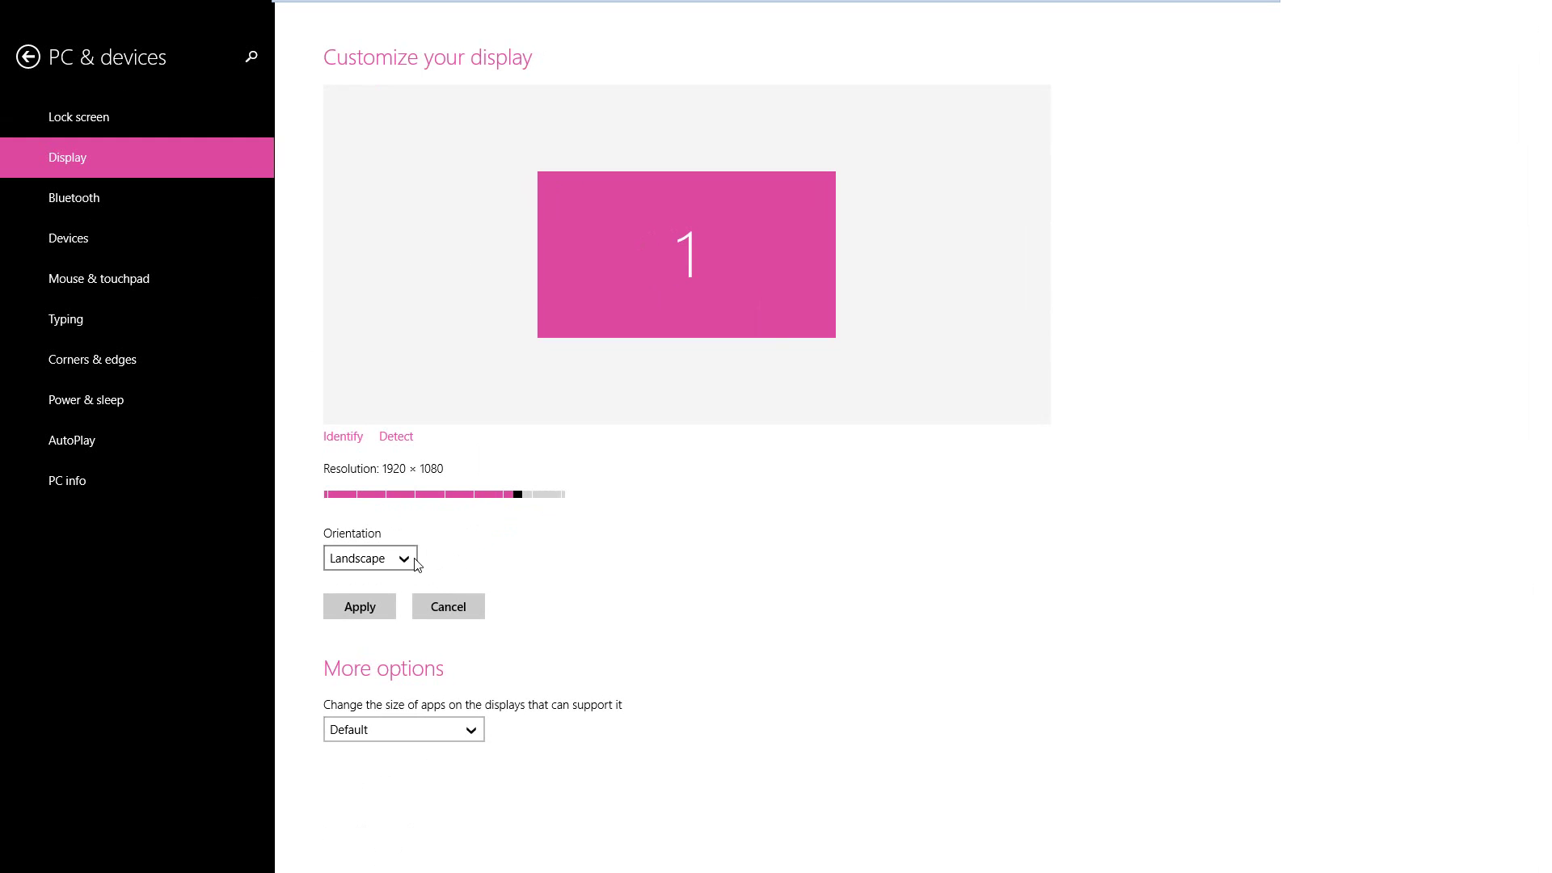
left_click(467, 737)
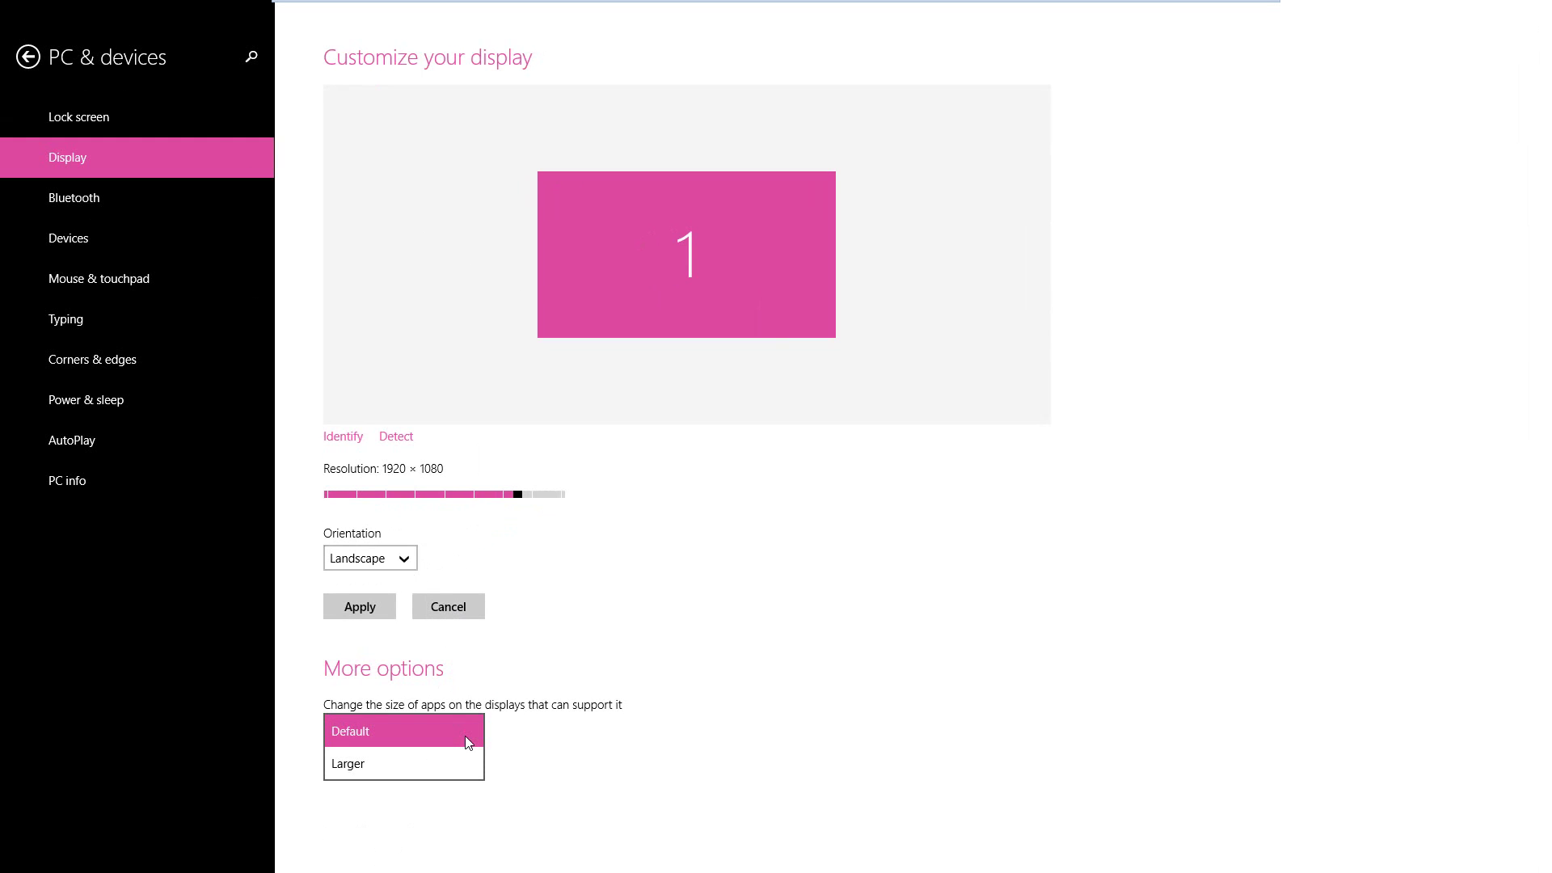
left_click(466, 742)
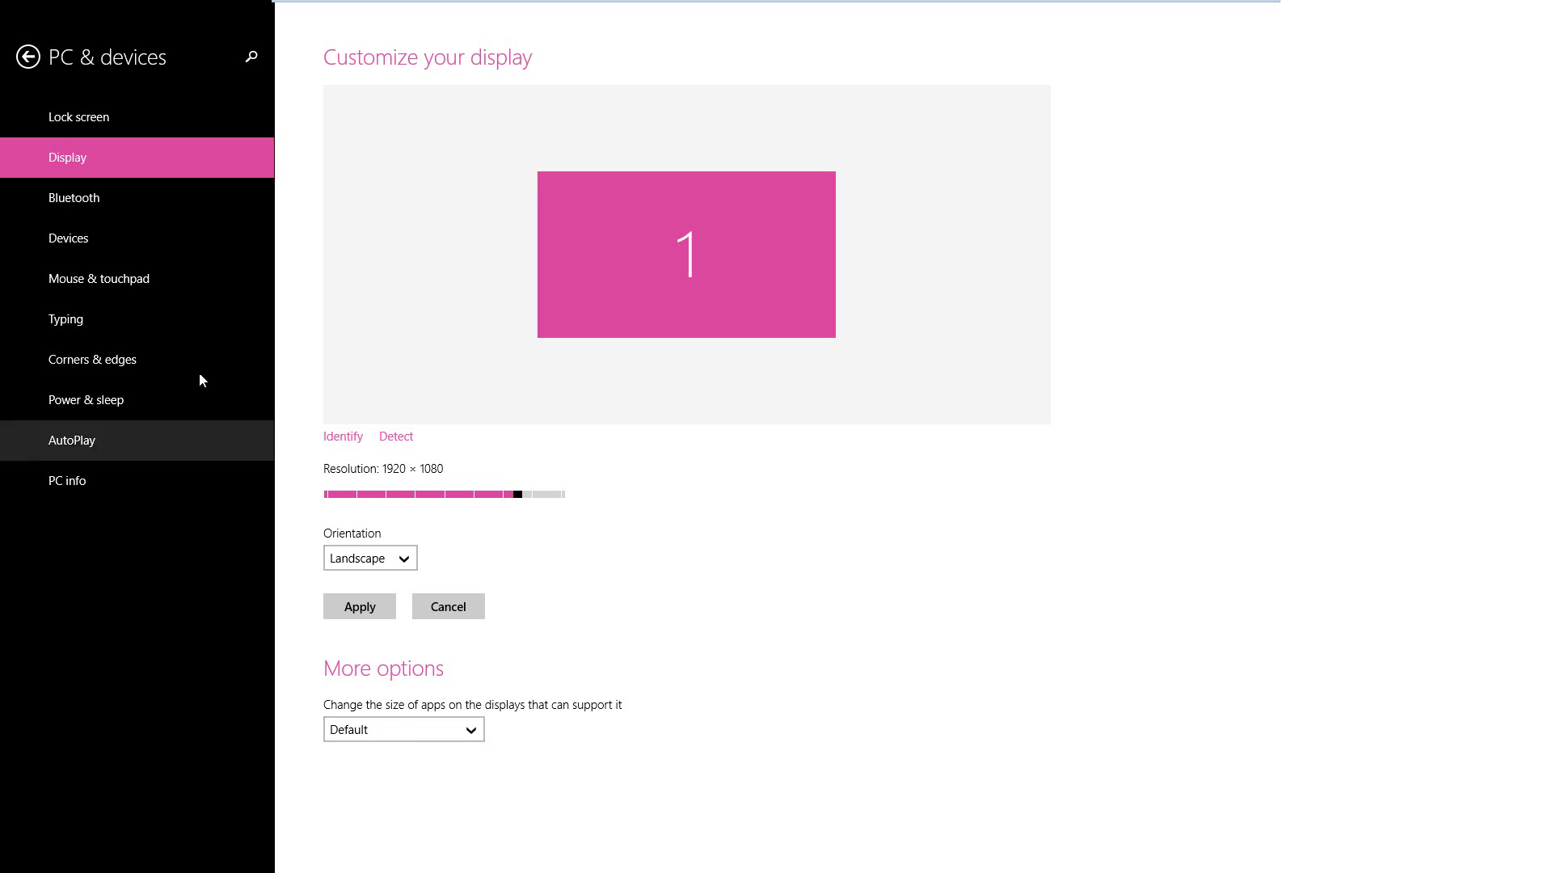
Browse the Bluetooth, Devices, Mouse & touchpad and Typing settings pages
left_click(143, 212)
left_click(142, 235)
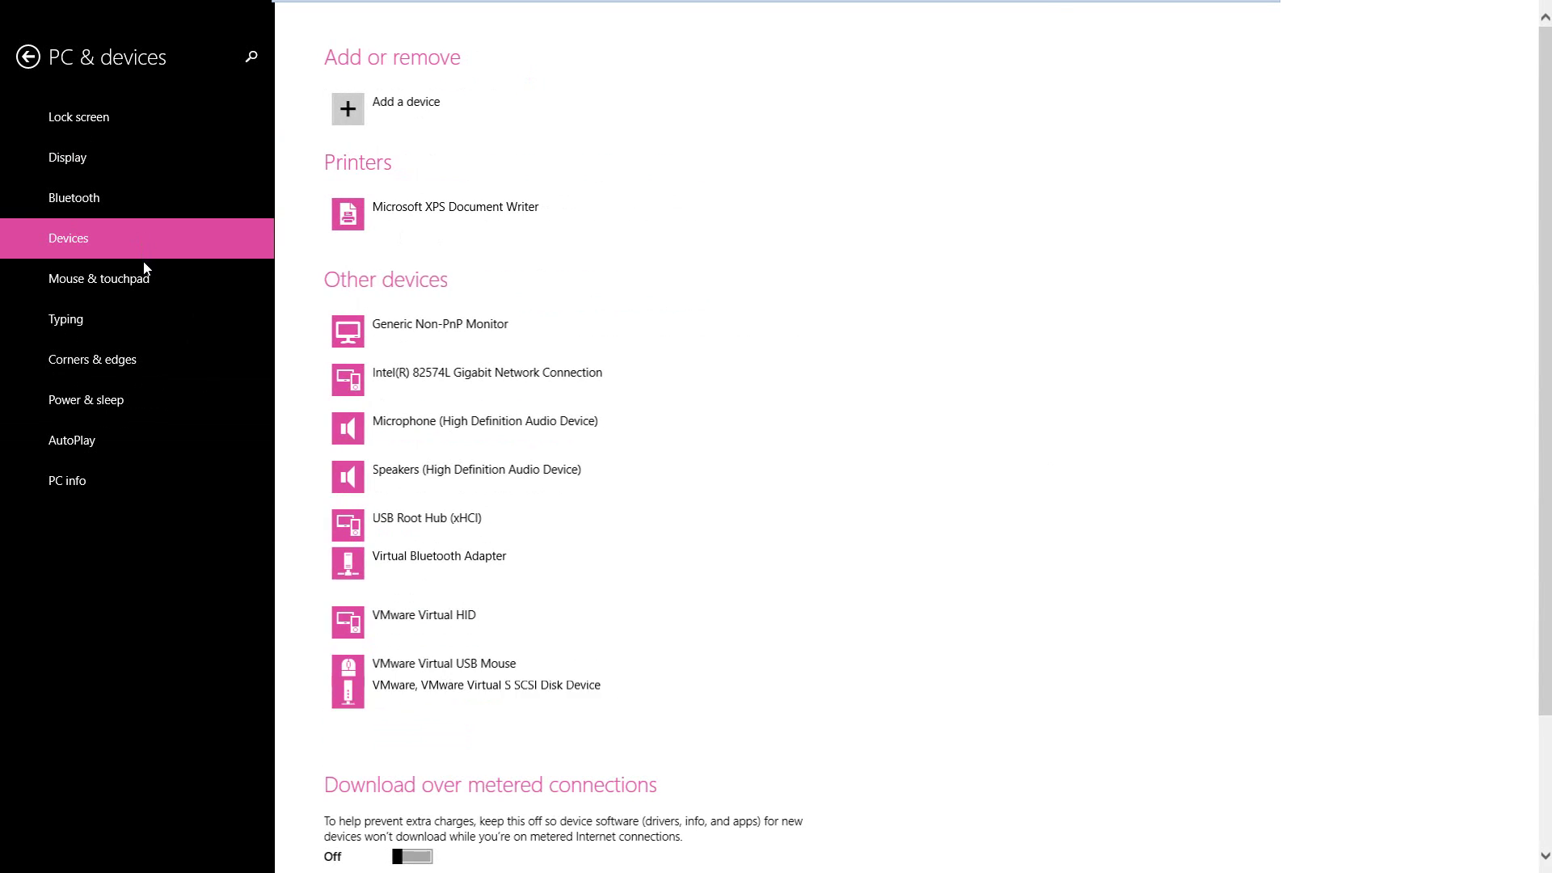
left_click(143, 274)
left_click(125, 318)
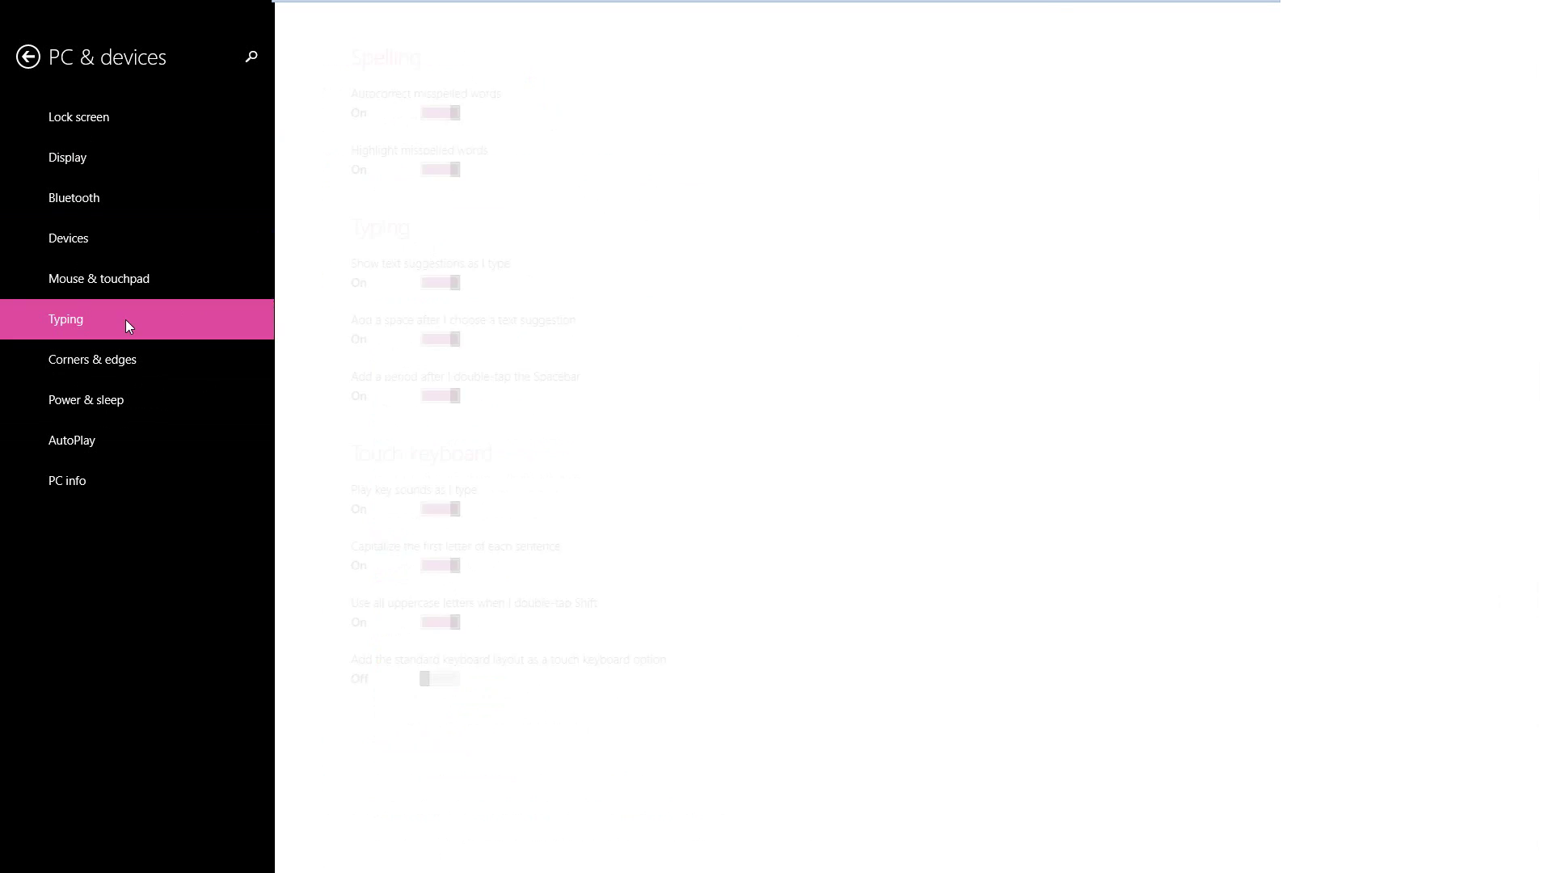
In Corners & edges, turn both the upper-right and upper-left corner options Off
left_click(120, 376)
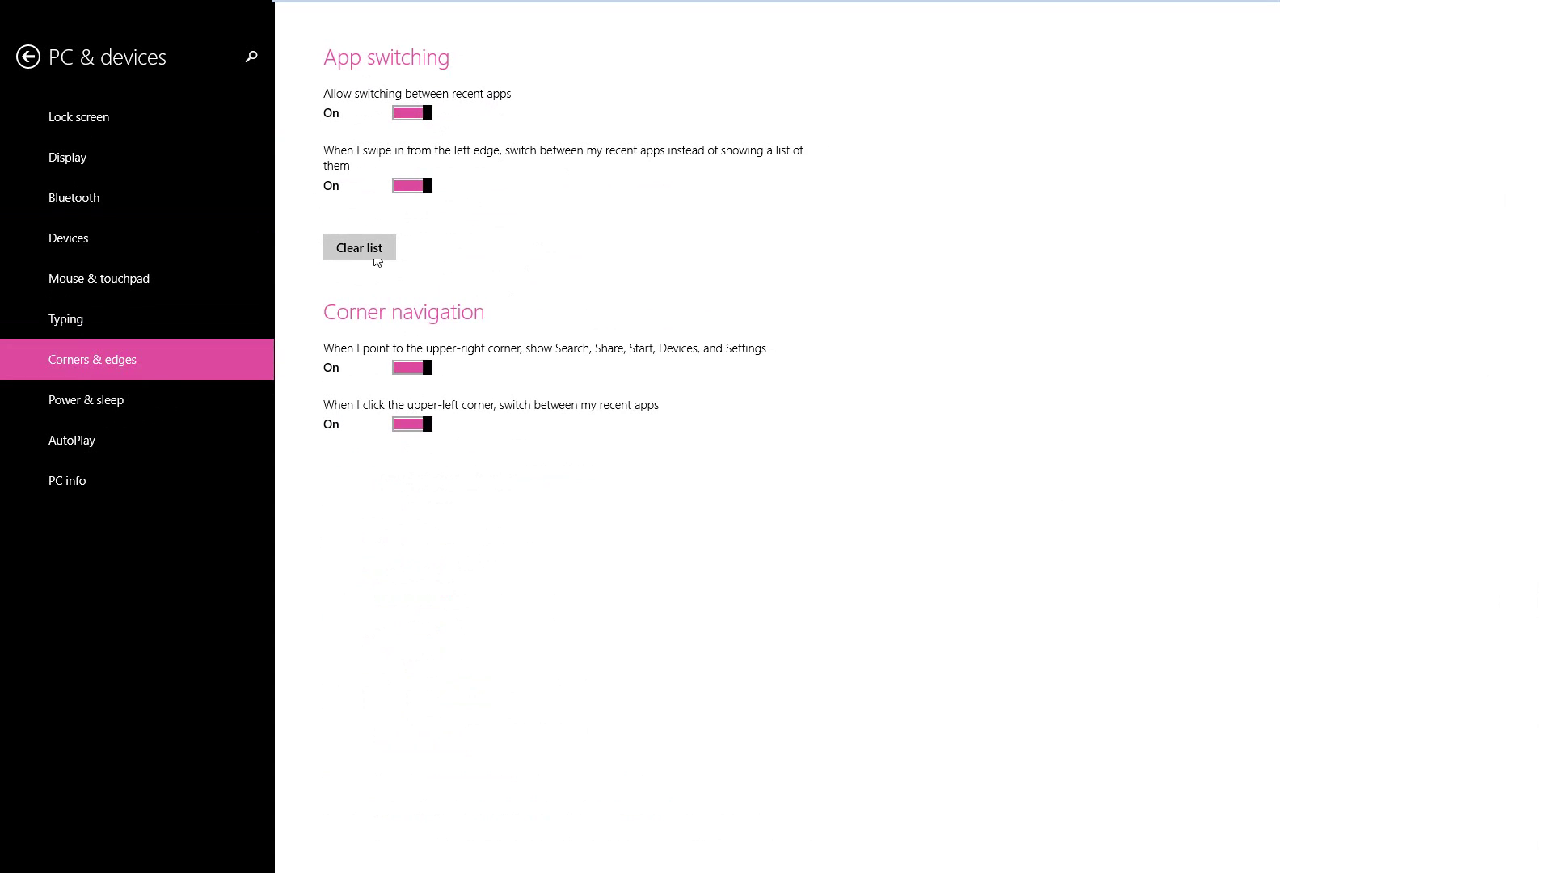
left_click(427, 368)
left_click(418, 425)
left_click(411, 424)
left_click(410, 428)
Review Power & sleep, AutoPlay and PC info, then return to PC settings home
left_click(89, 399)
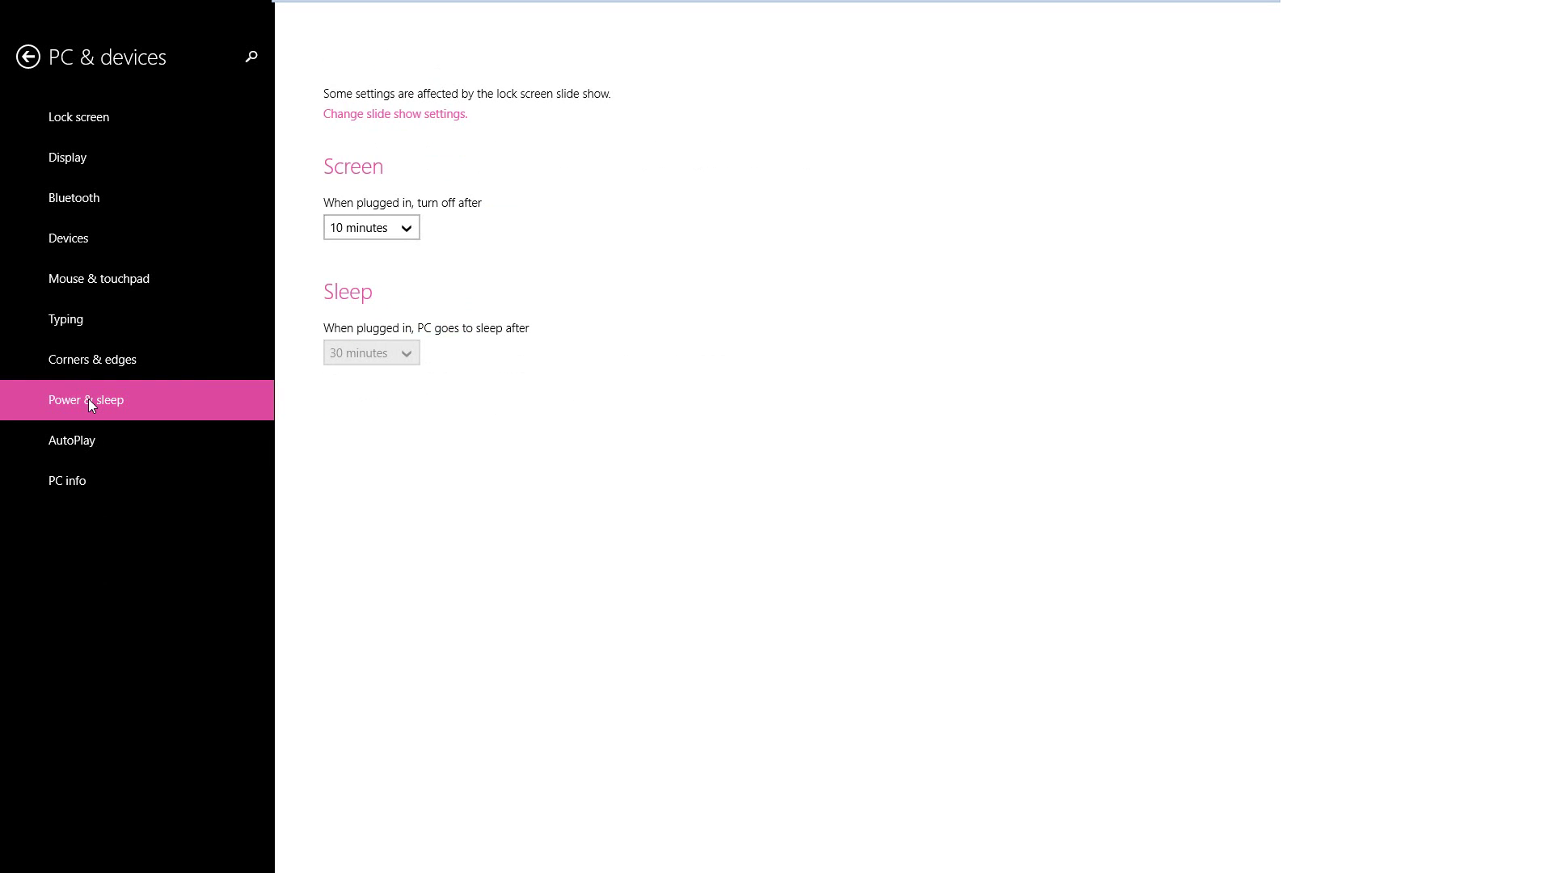
left_click(91, 442)
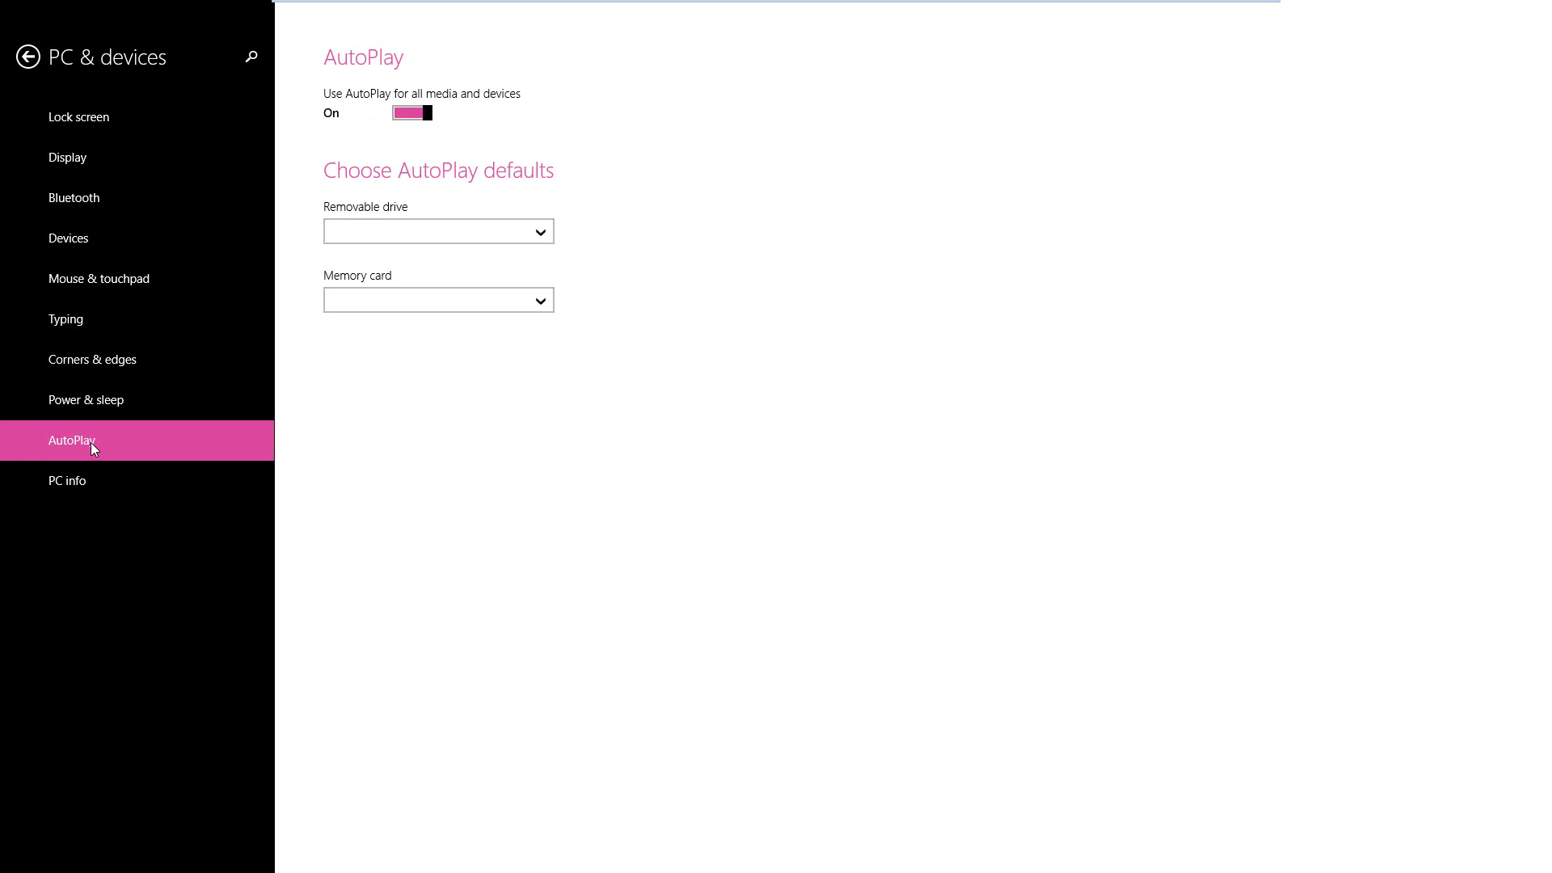
left_click(94, 475)
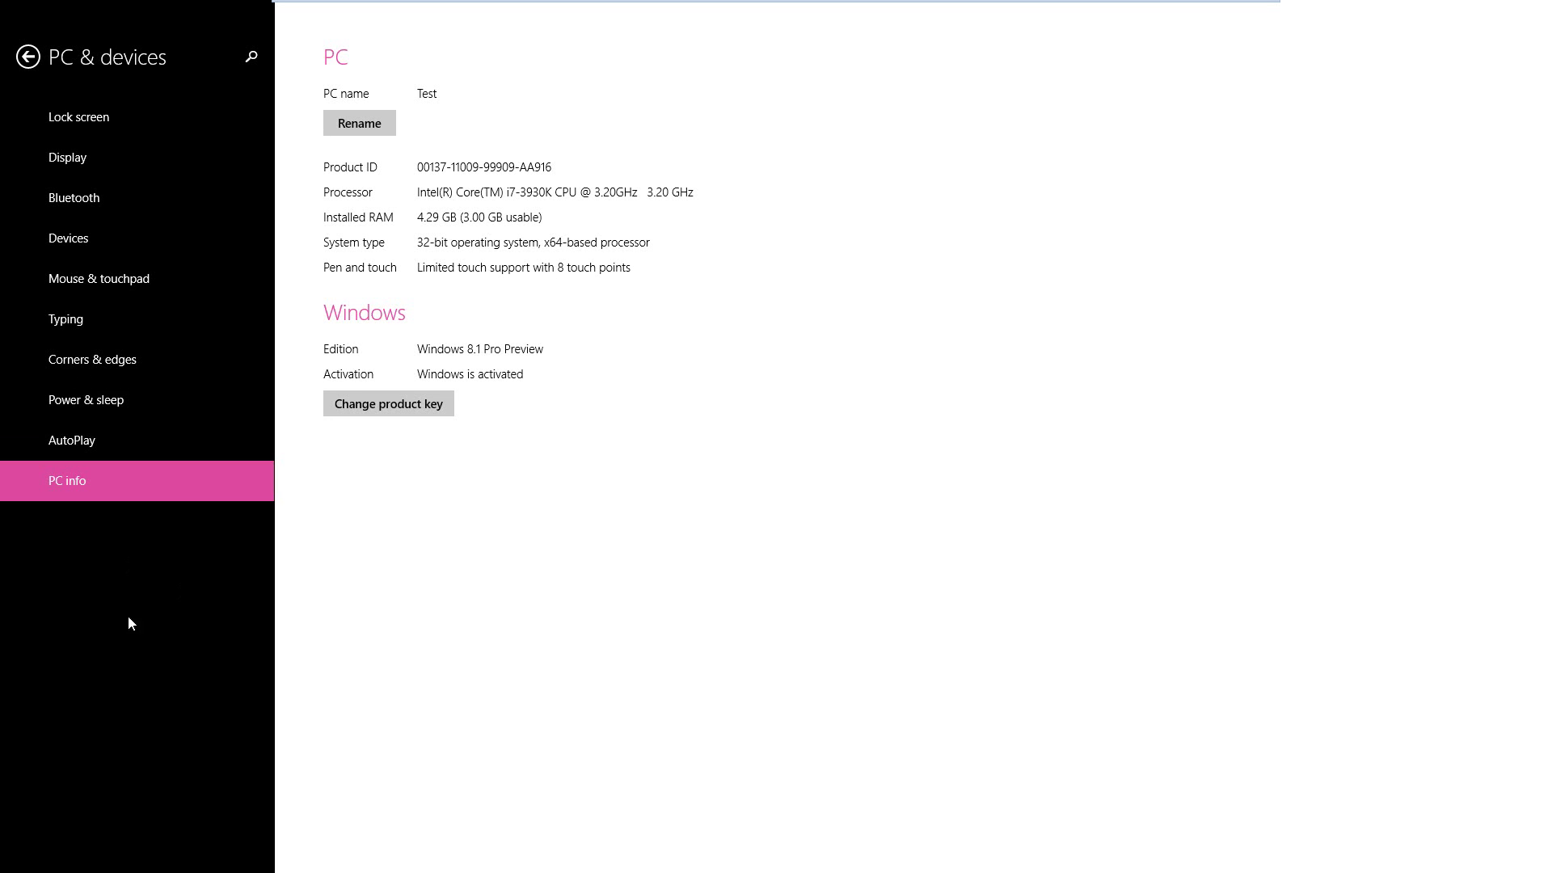
left_click(28, 56)
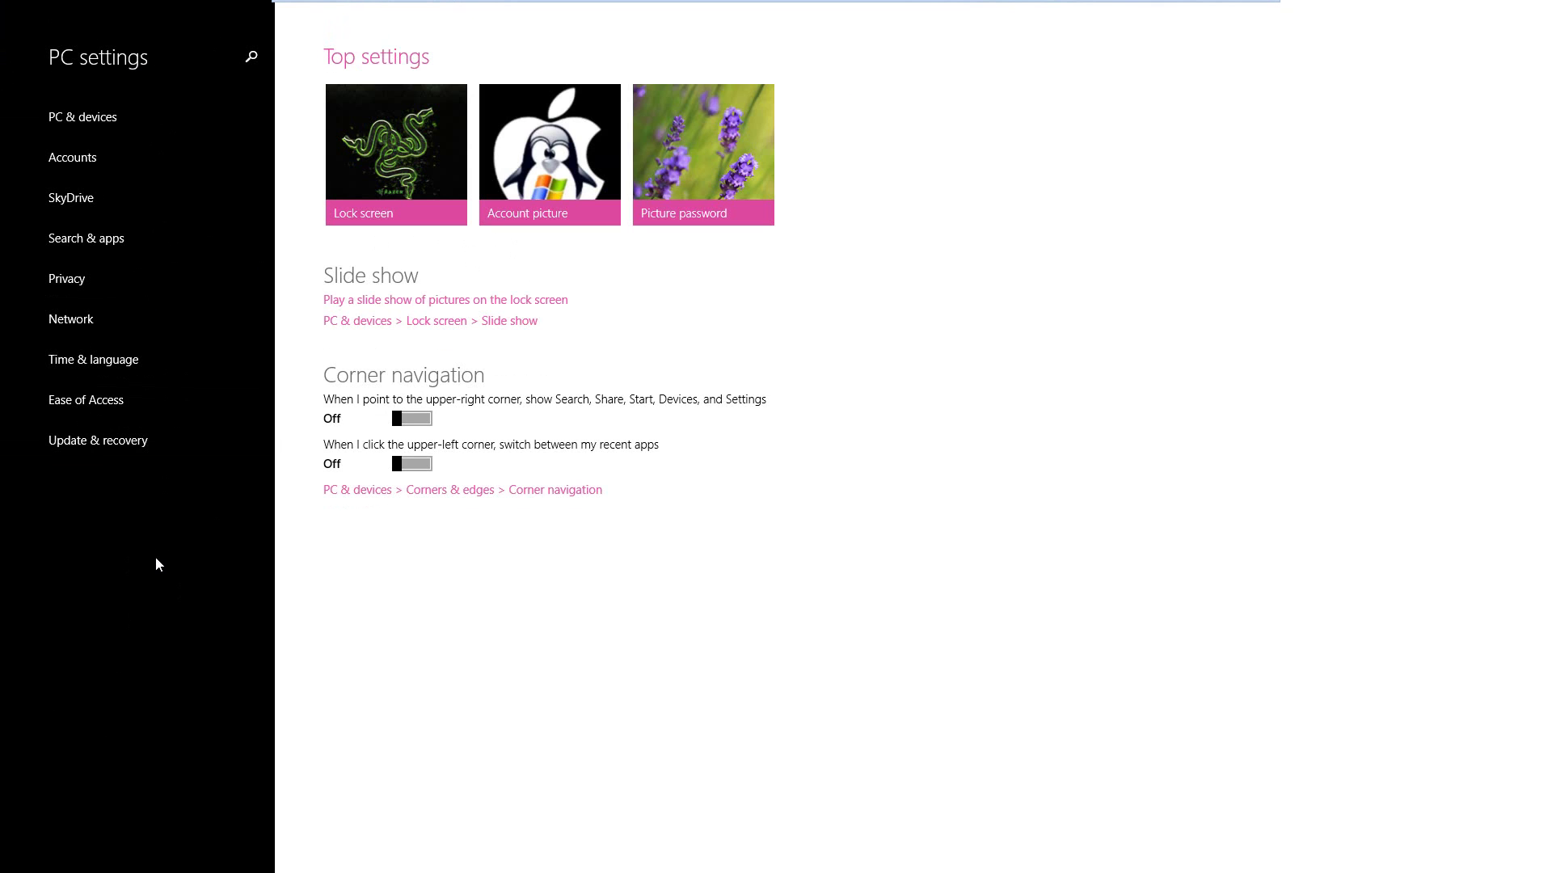
From the Start tiles, search for 'images' after clearing the mistyped 'haha'
key("super")
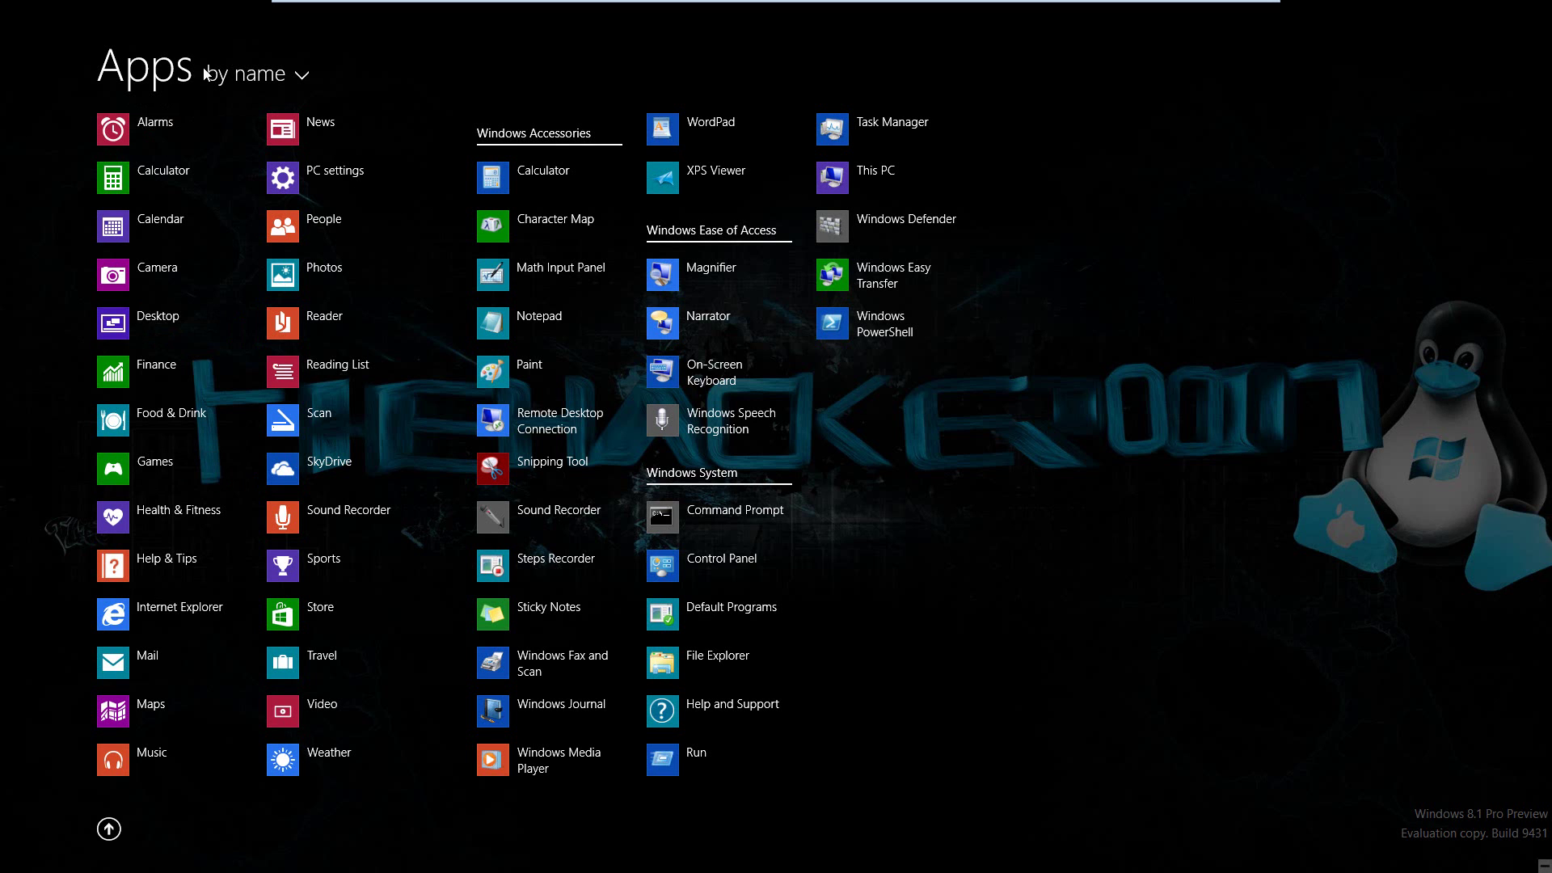
left_click(110, 829)
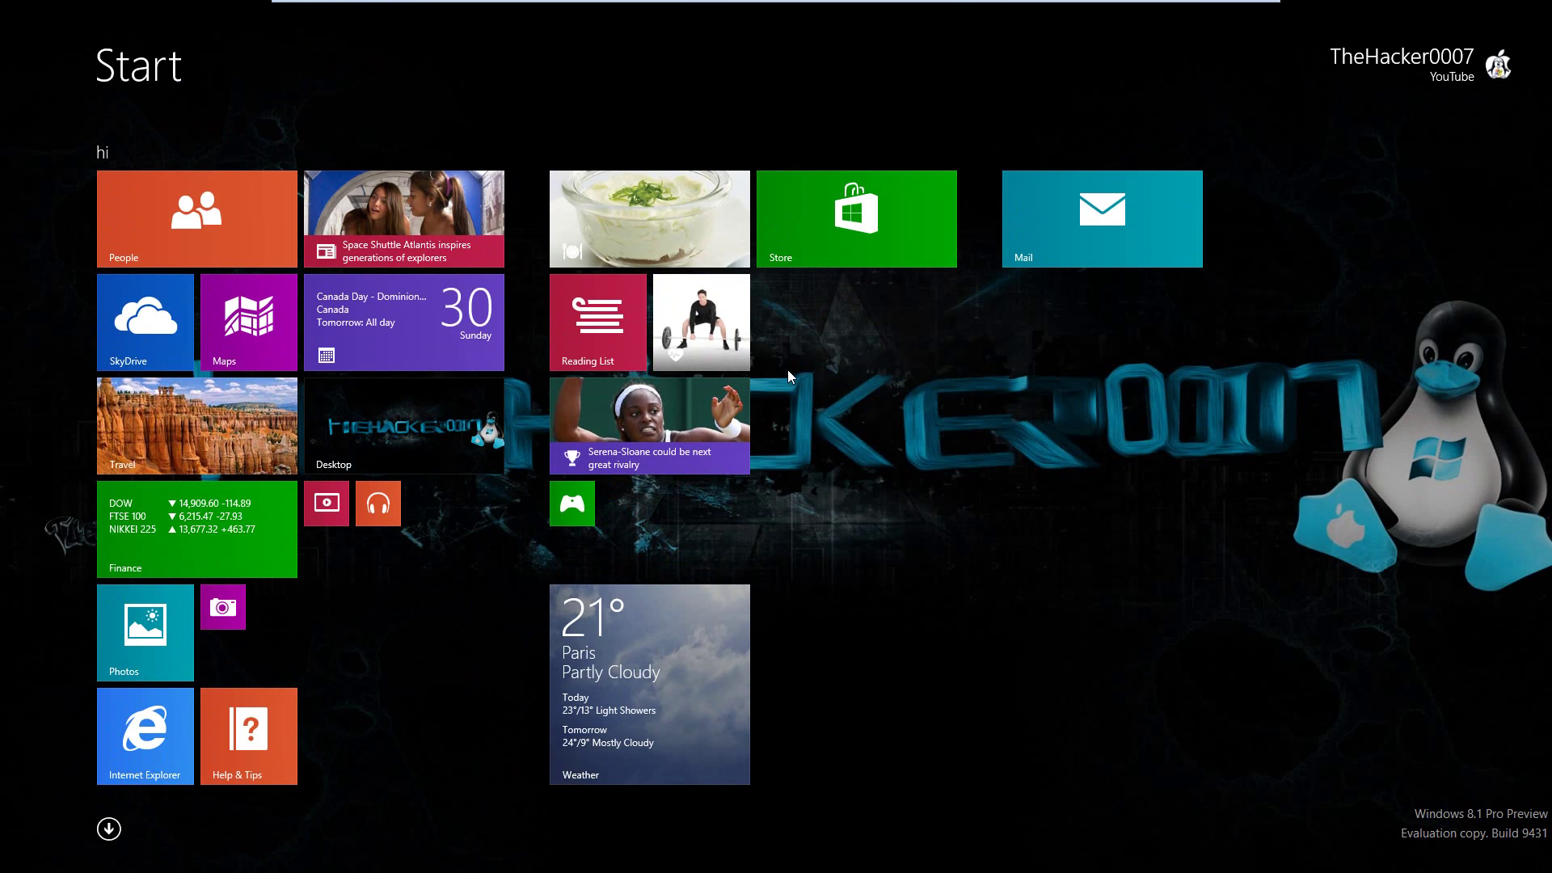
type("haha")
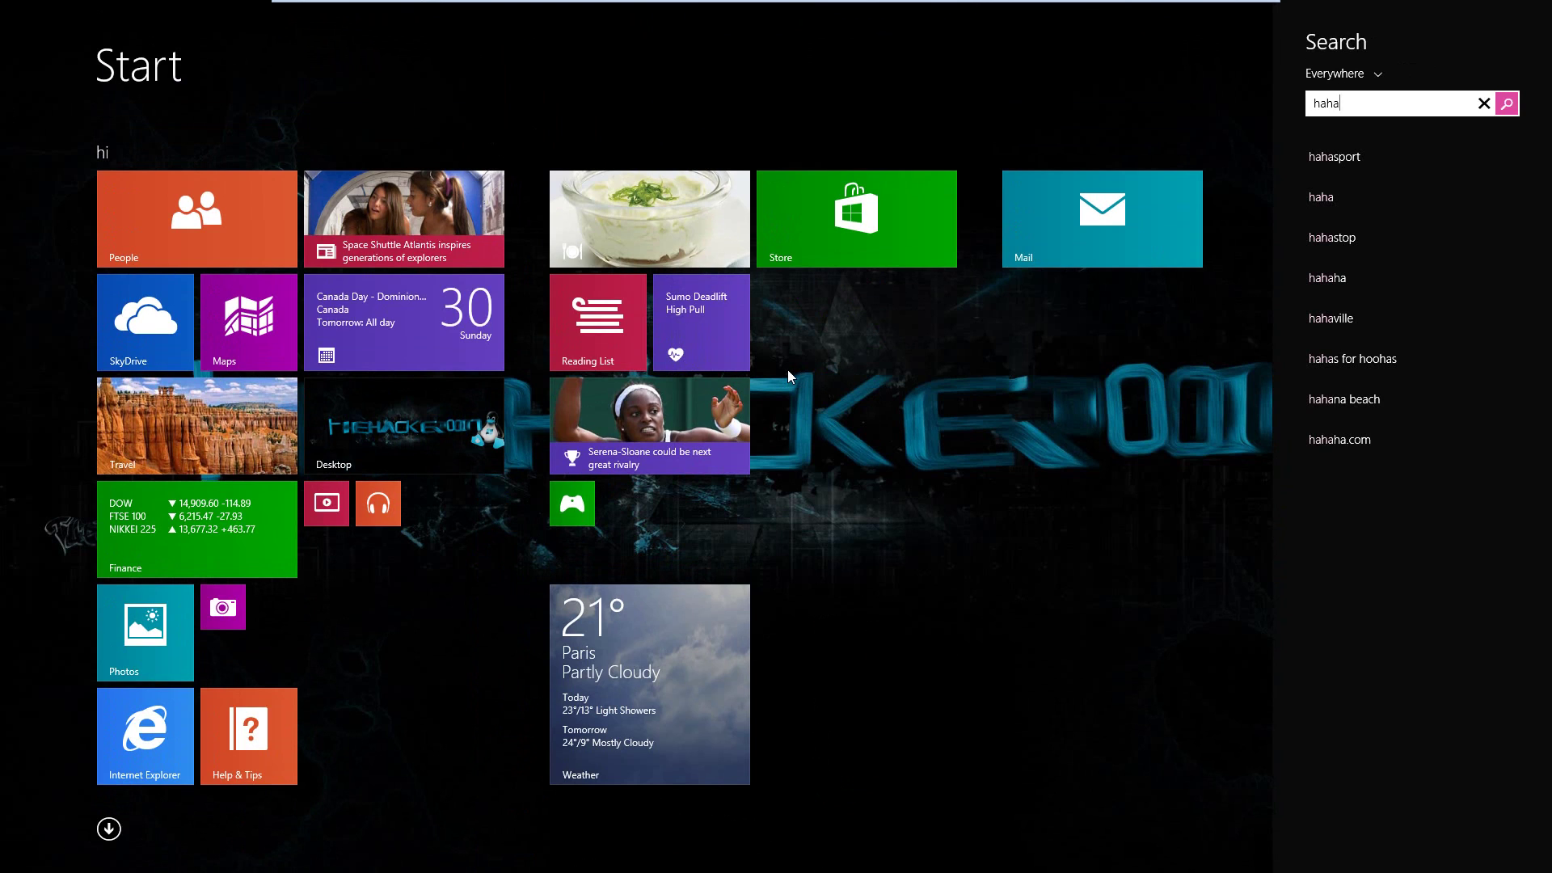
key("BackSpace")
key("BackSpace")
key("BackSpace")
key("BackSpace")
type("i")
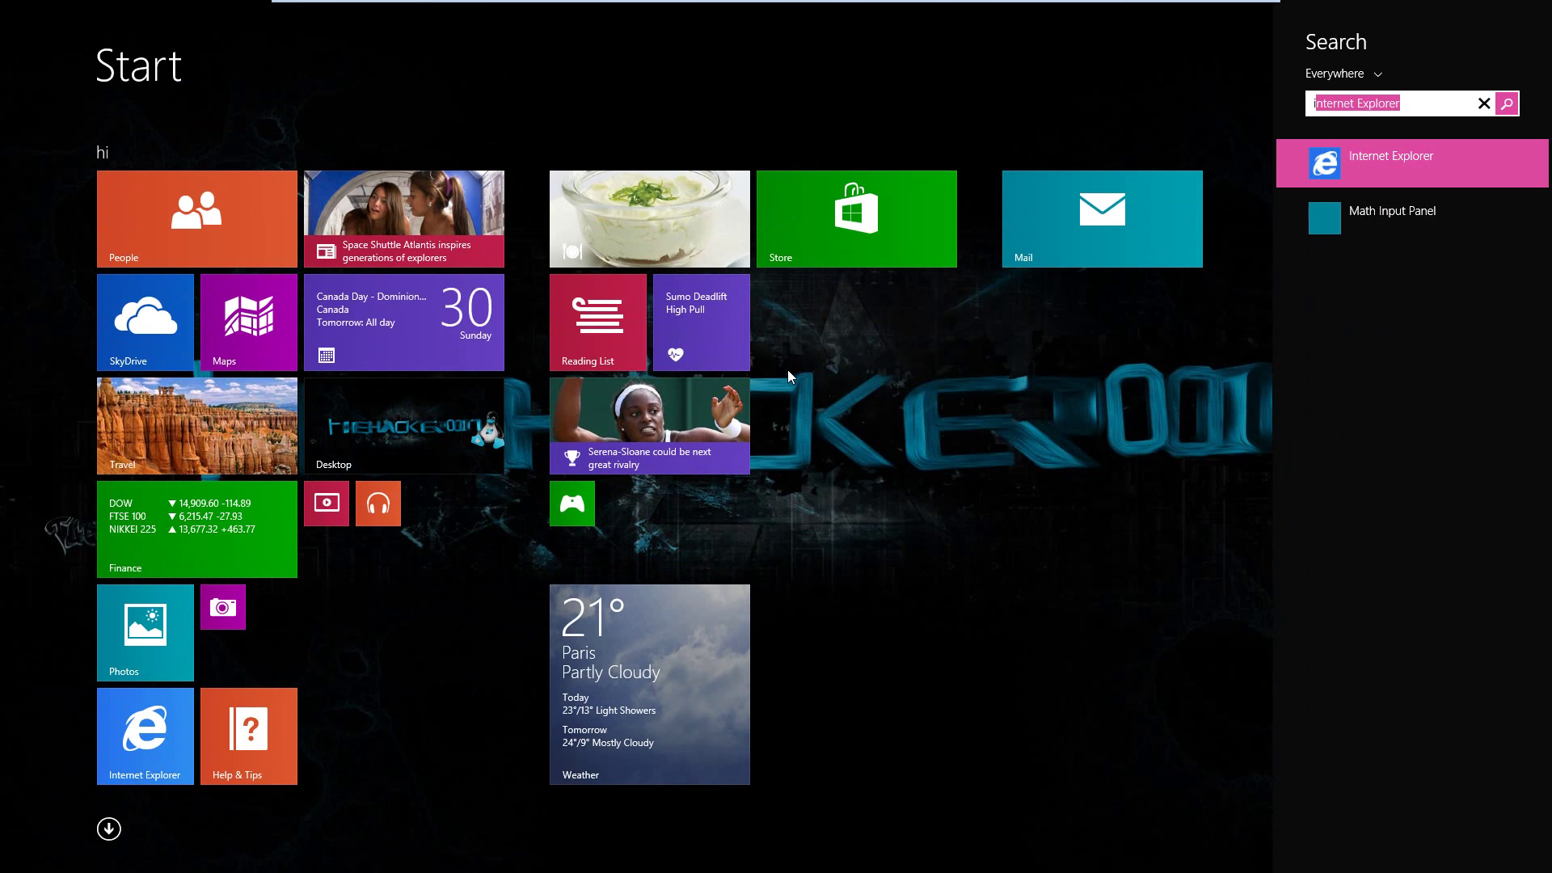
type("mages.google.com/")
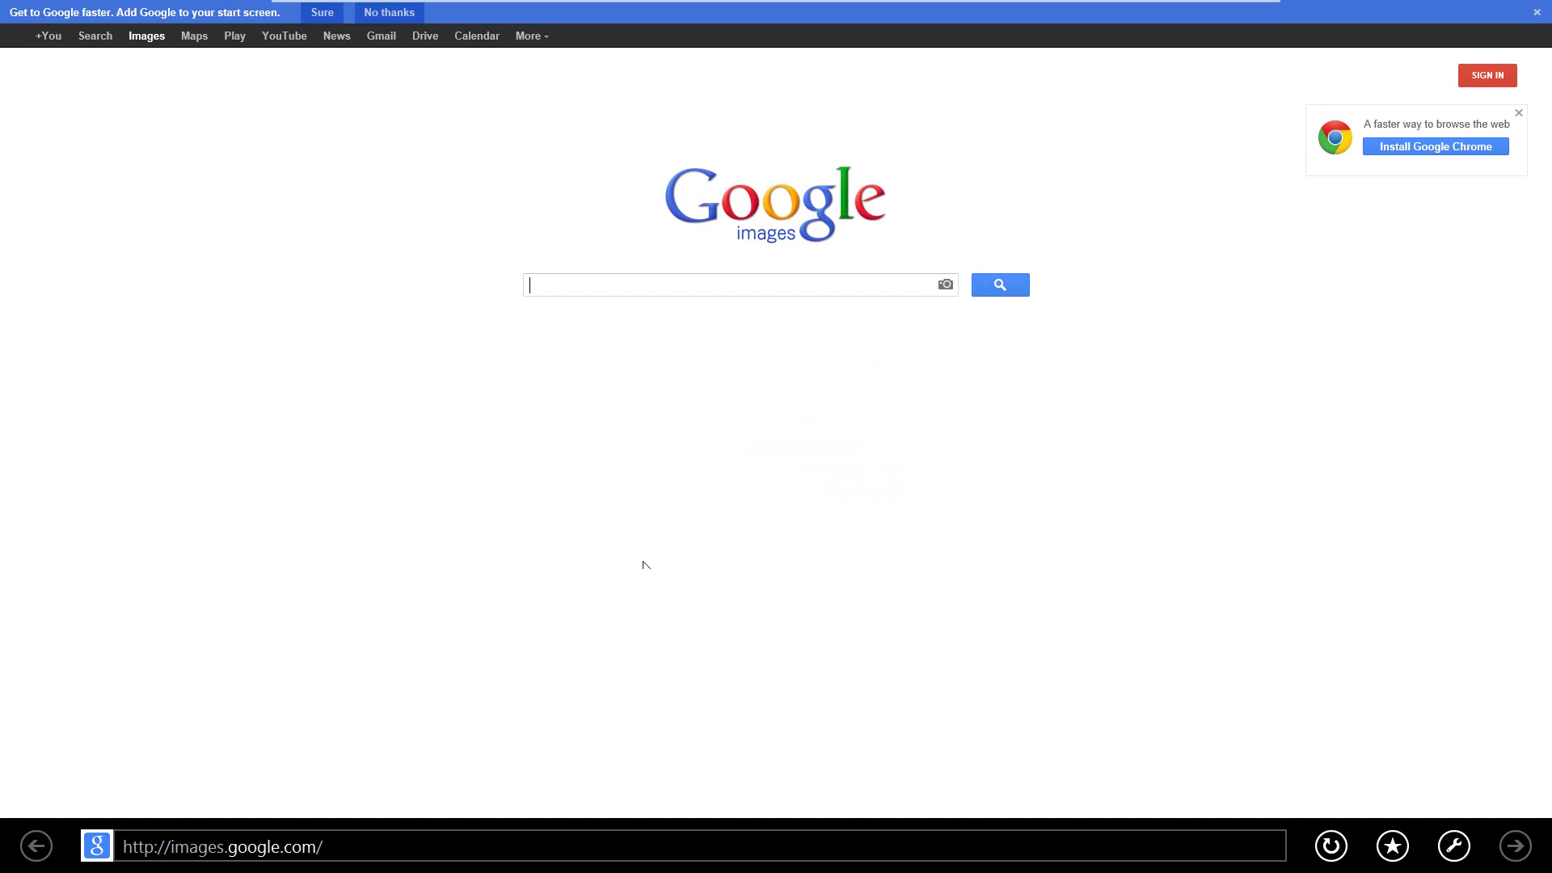
View Internet Explorer's open tabs and tab options, then leave for the Apps list
right_click(491, 731)
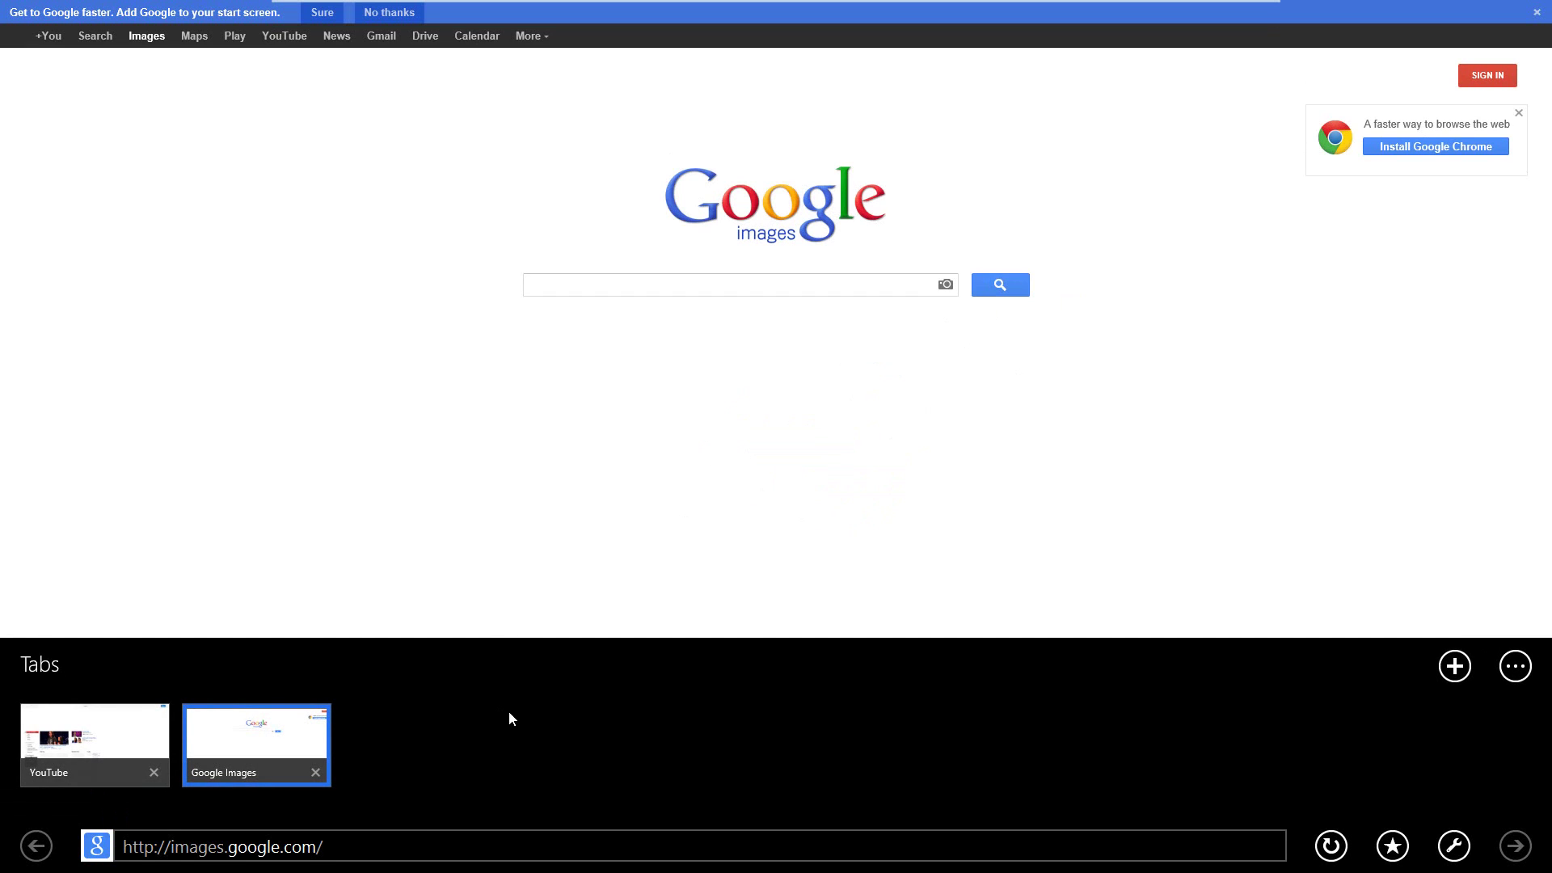
left_click(1528, 668)
left_click(963, 548)
key("super")
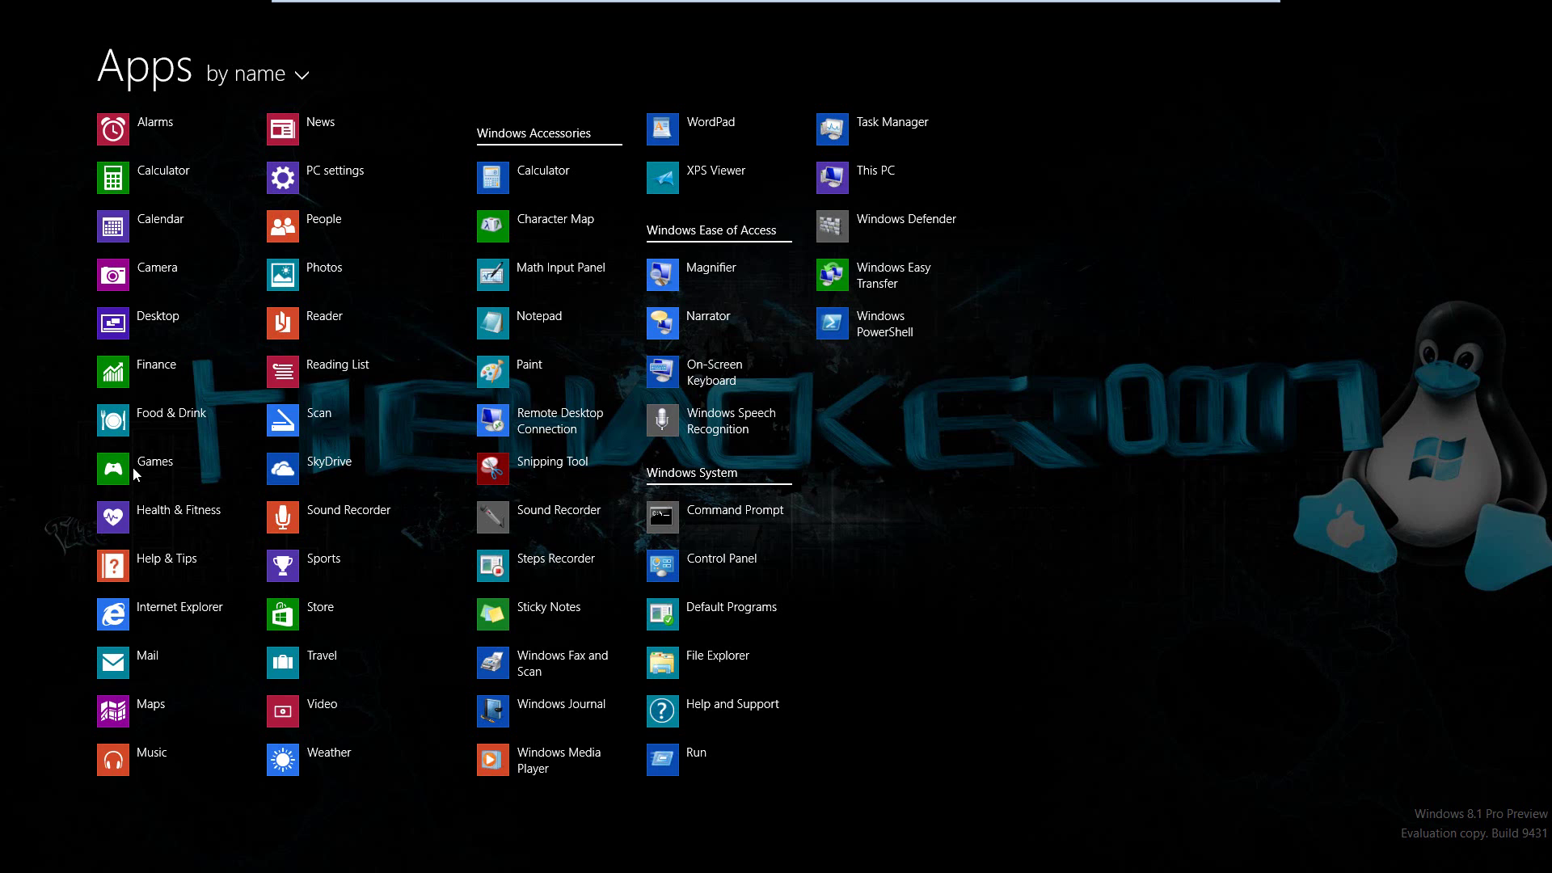
Search for 'bill gates' and bring up the full-screen Bing Smart Search results
type("bill g")
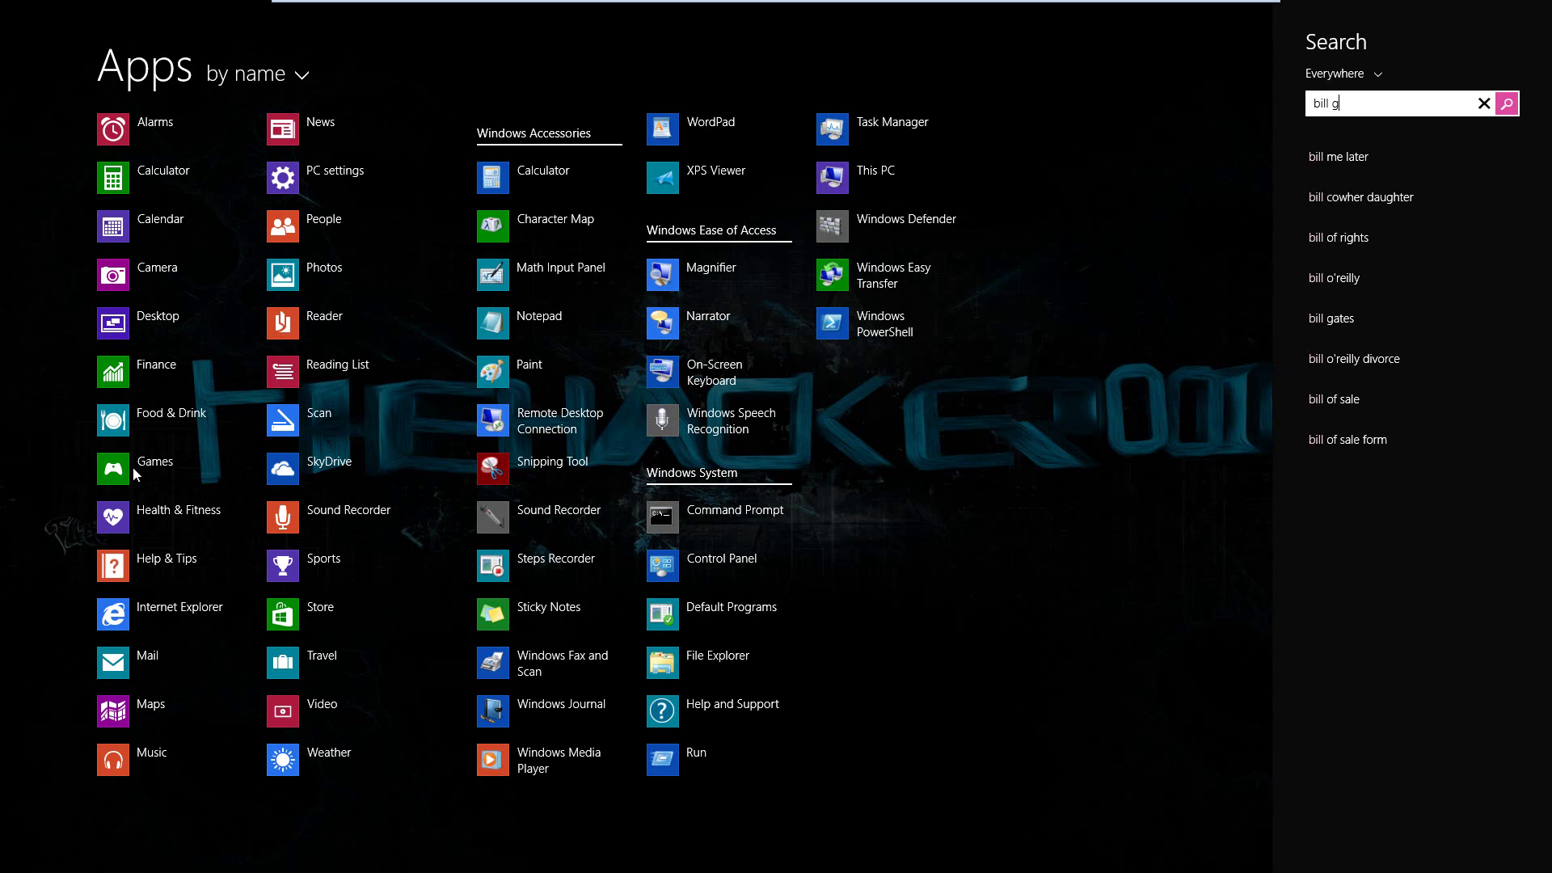
type("ates")
key("Return")
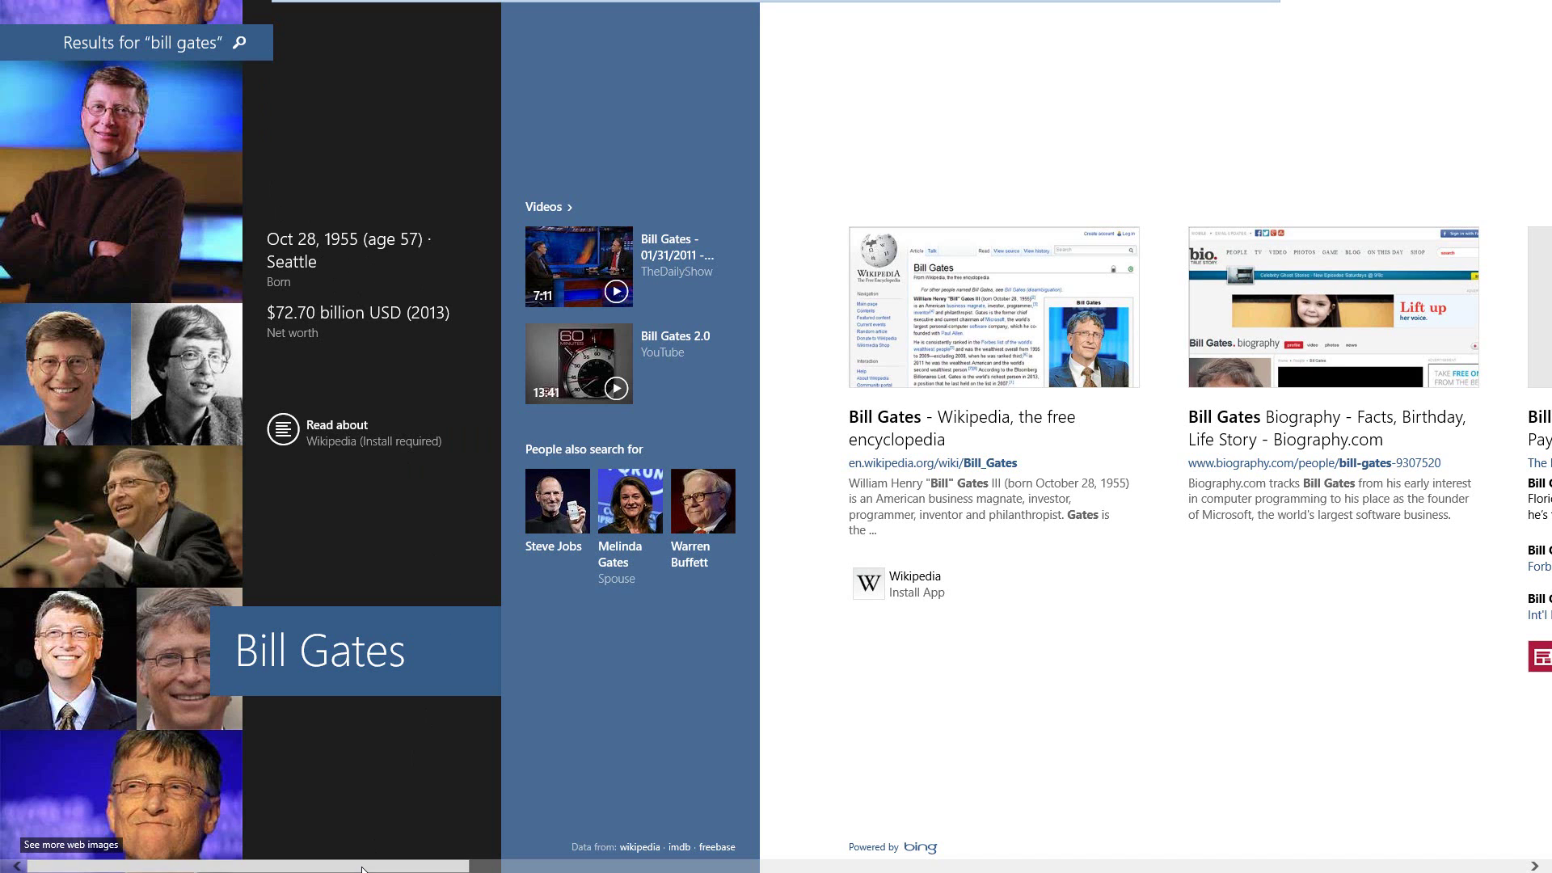
left_click_drag(373, 865, 745, 866)
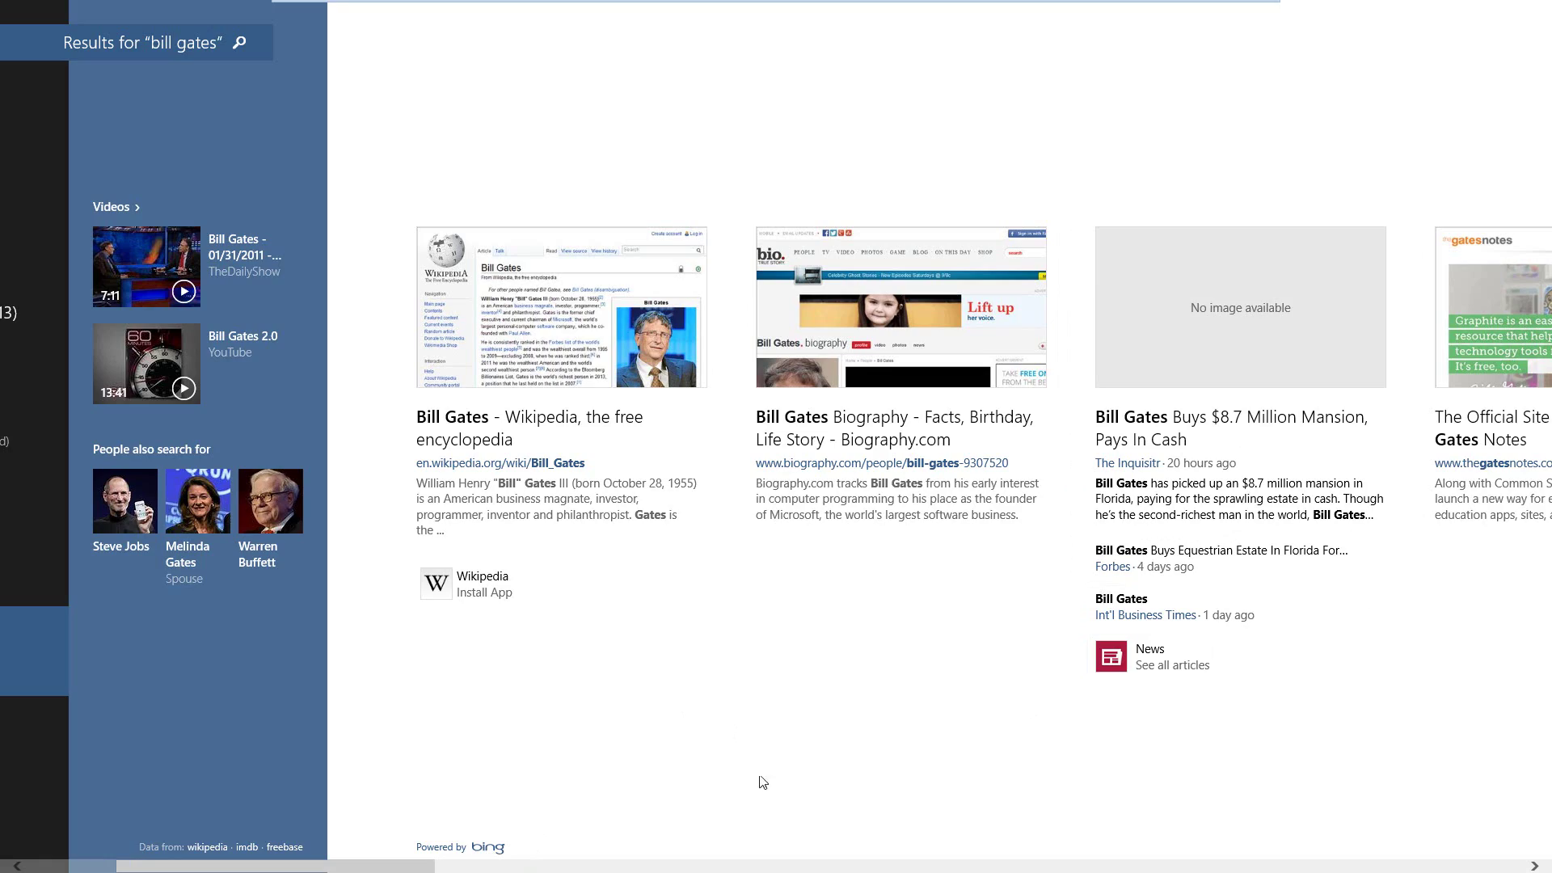
scroll(689, 751, "right", 3)
scroll(689, 752, "right", 15)
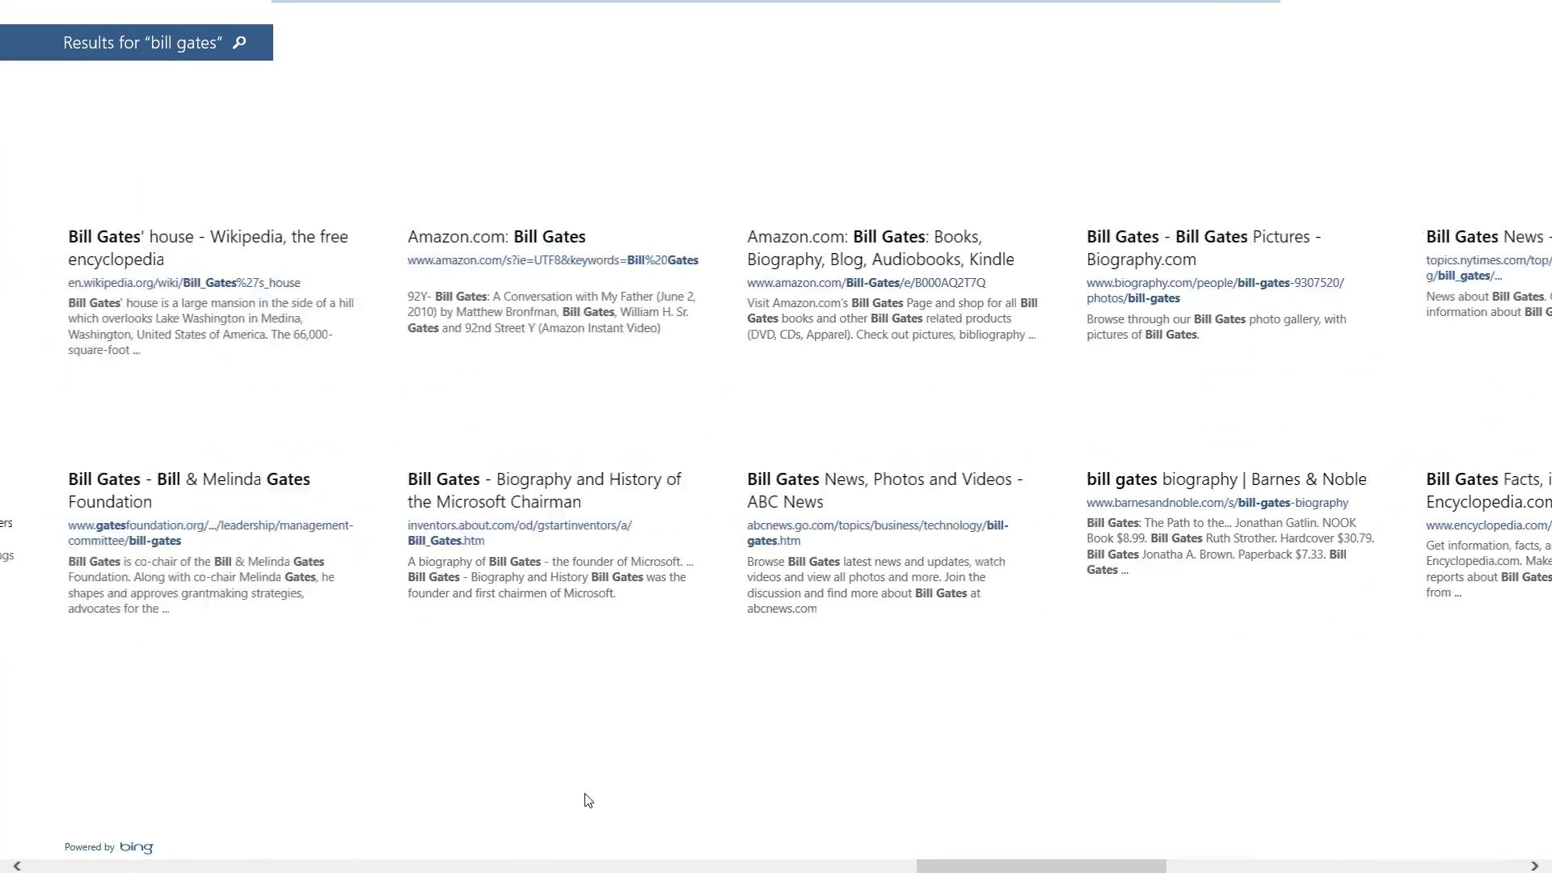
scroll(588, 801, "left", 10)
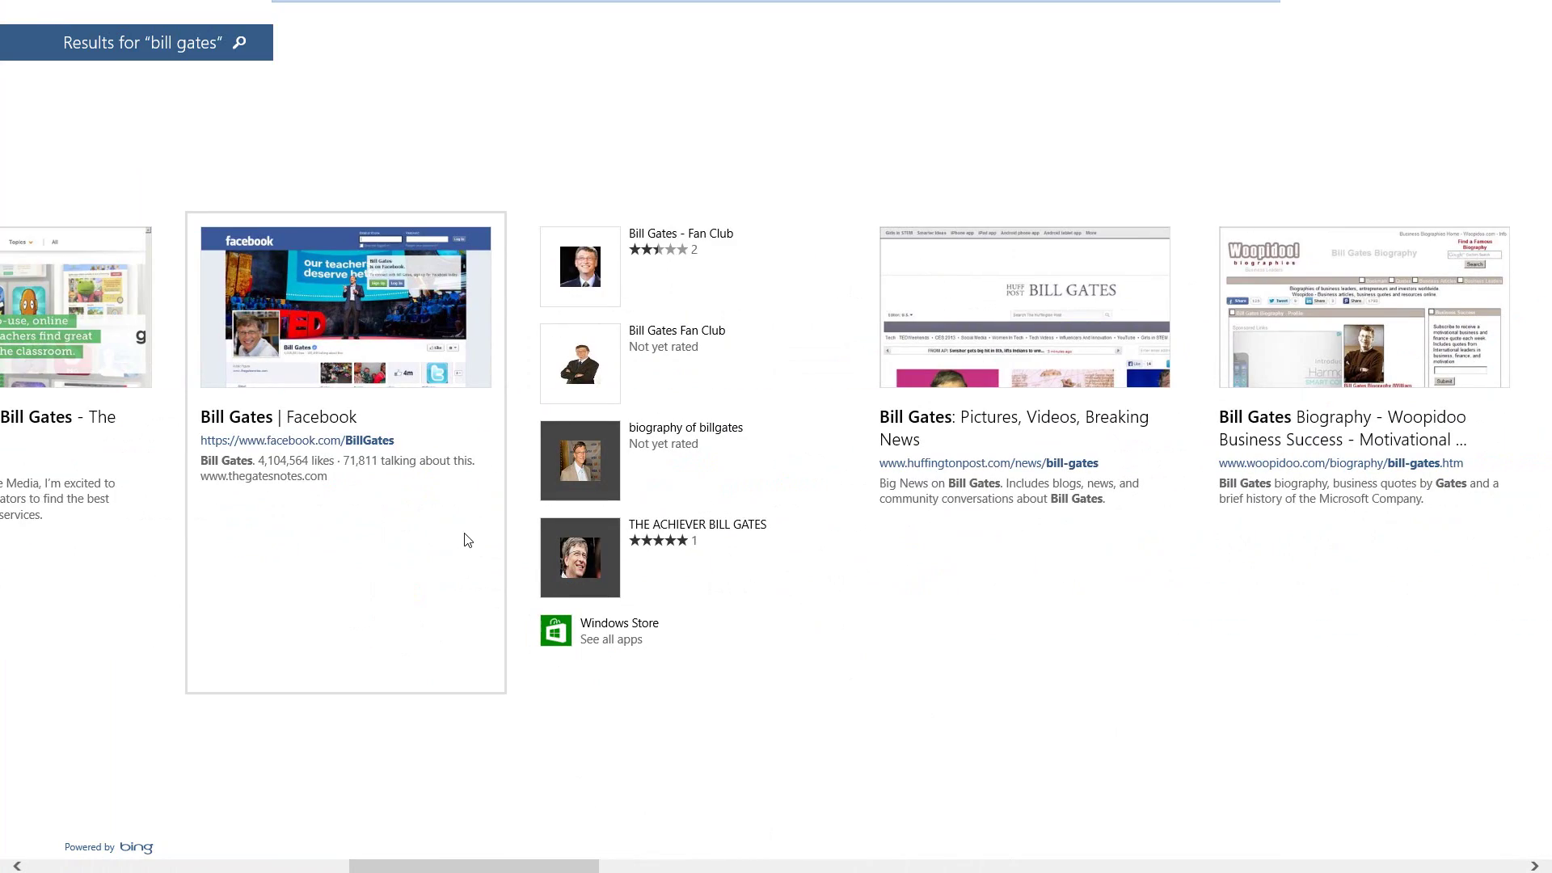
Switch back to Internet Explorer on thegatesnotes.com, then return to the Apps list
key("alt+Tab")
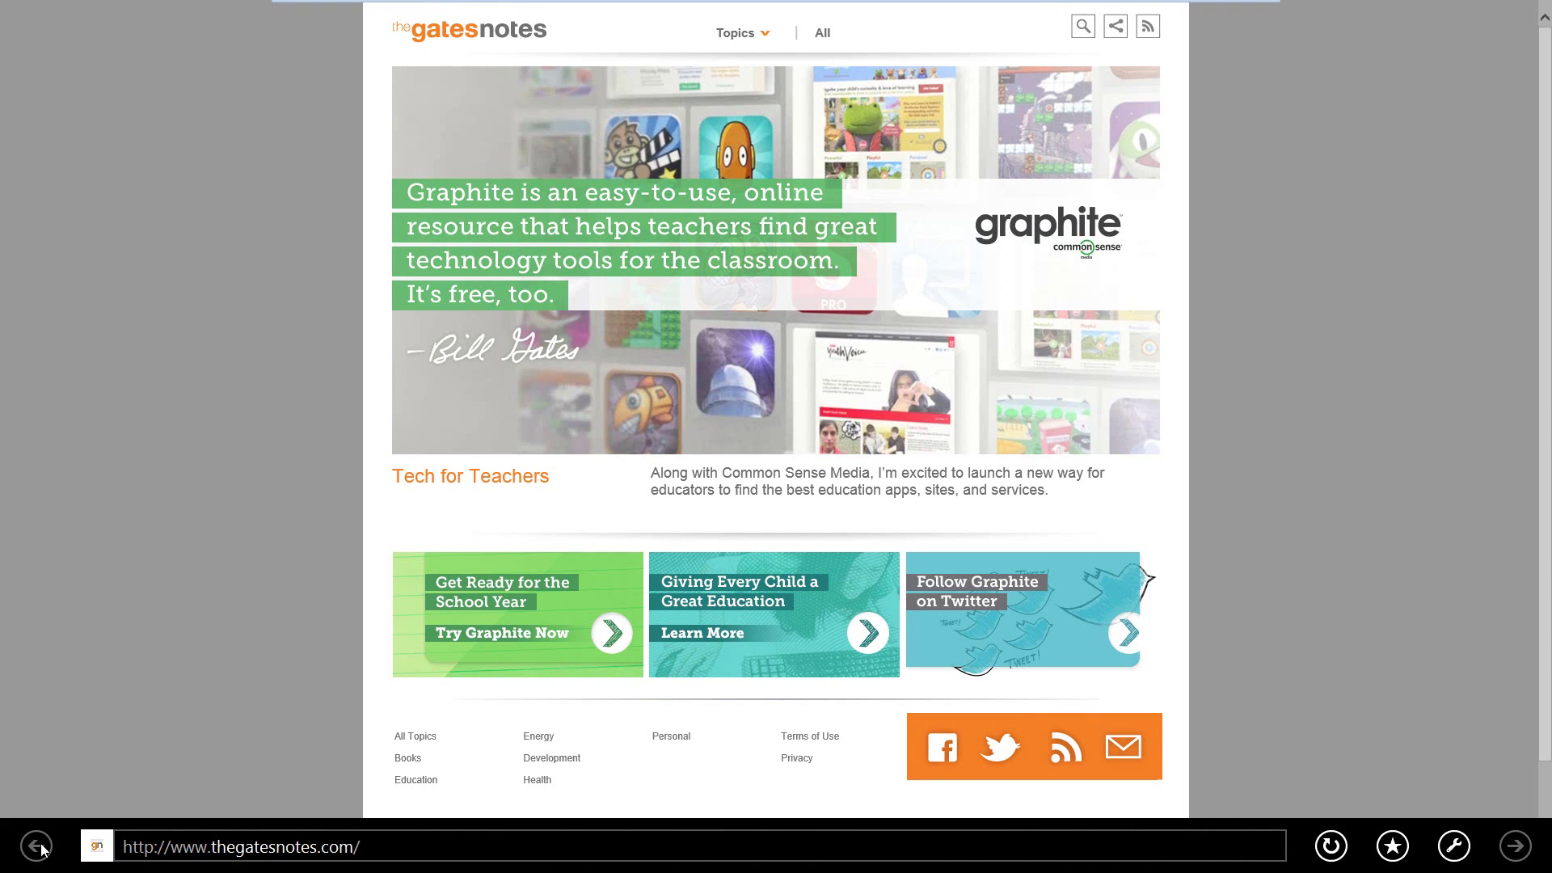
left_click(8, 865)
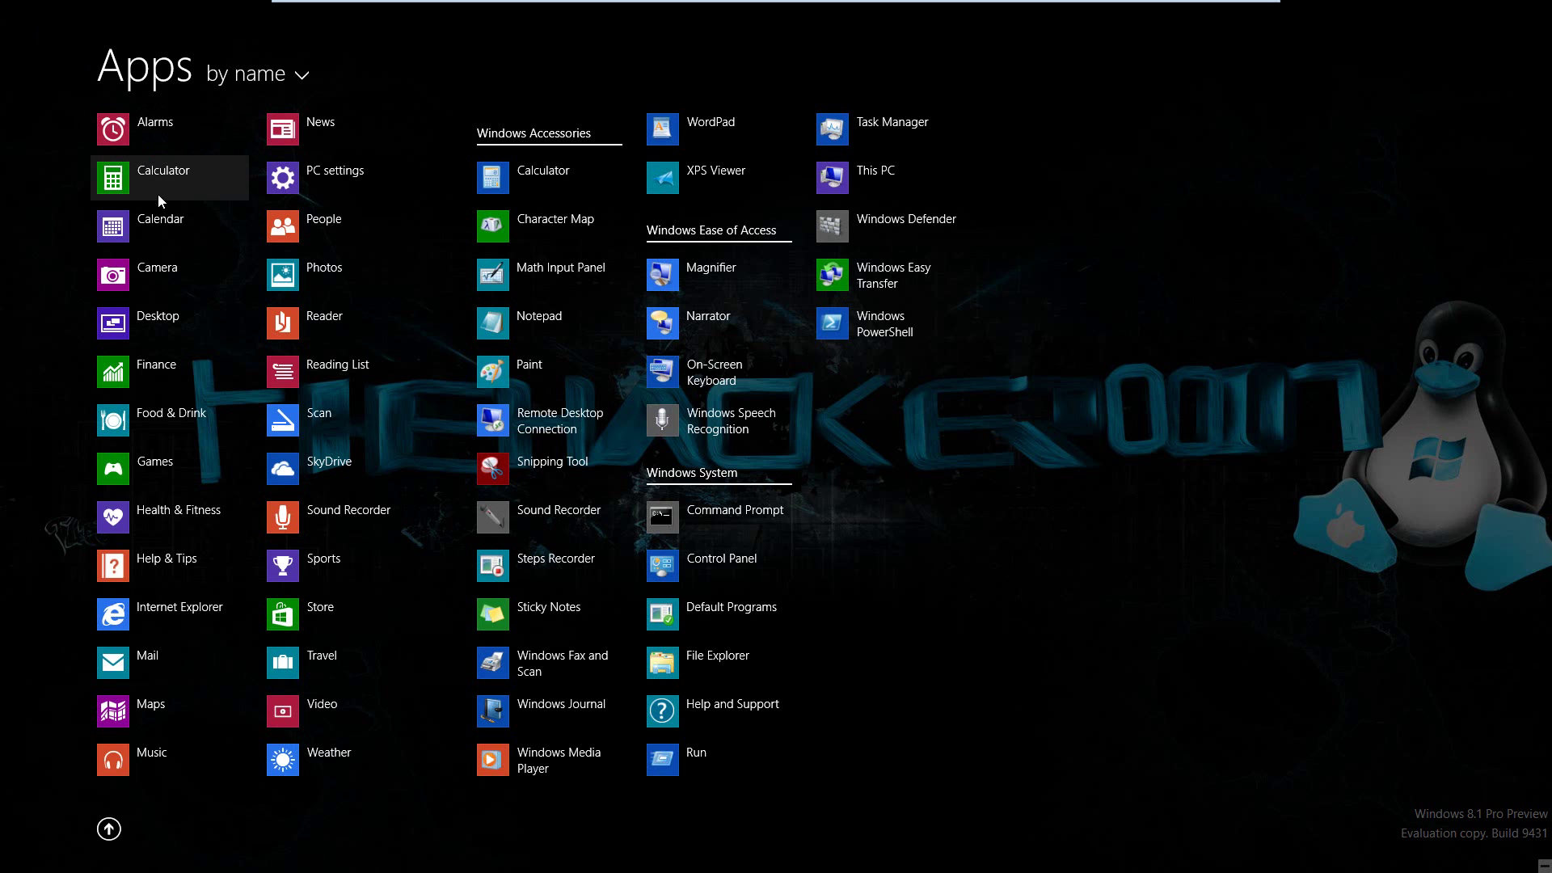
From the Start screen, open the Desktop tile and close both Command Prompt and This PC
left_click(109, 829)
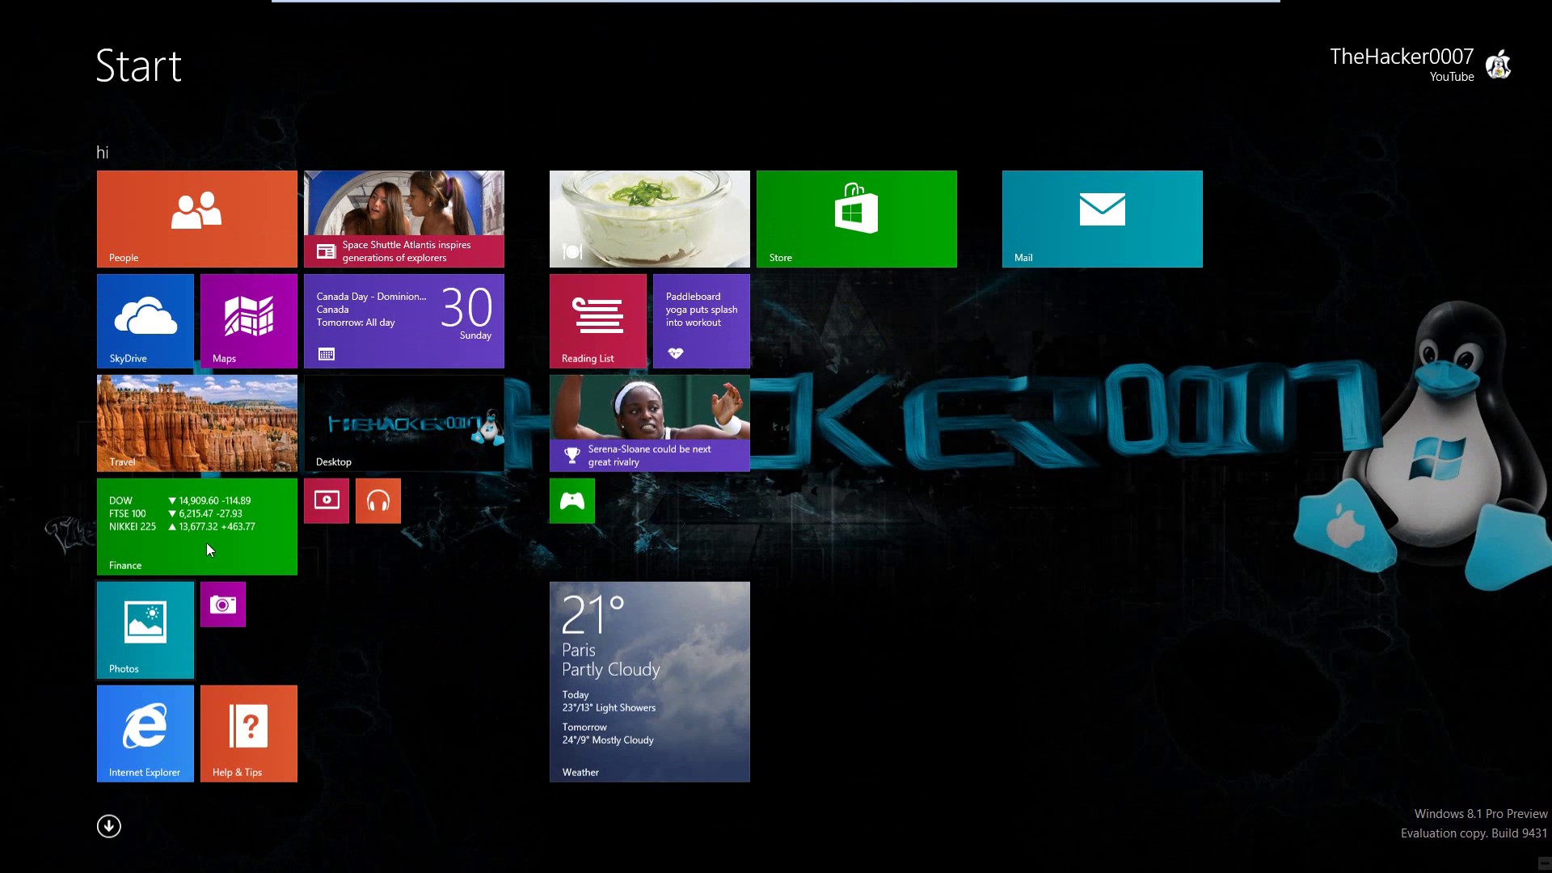
left_click(451, 449)
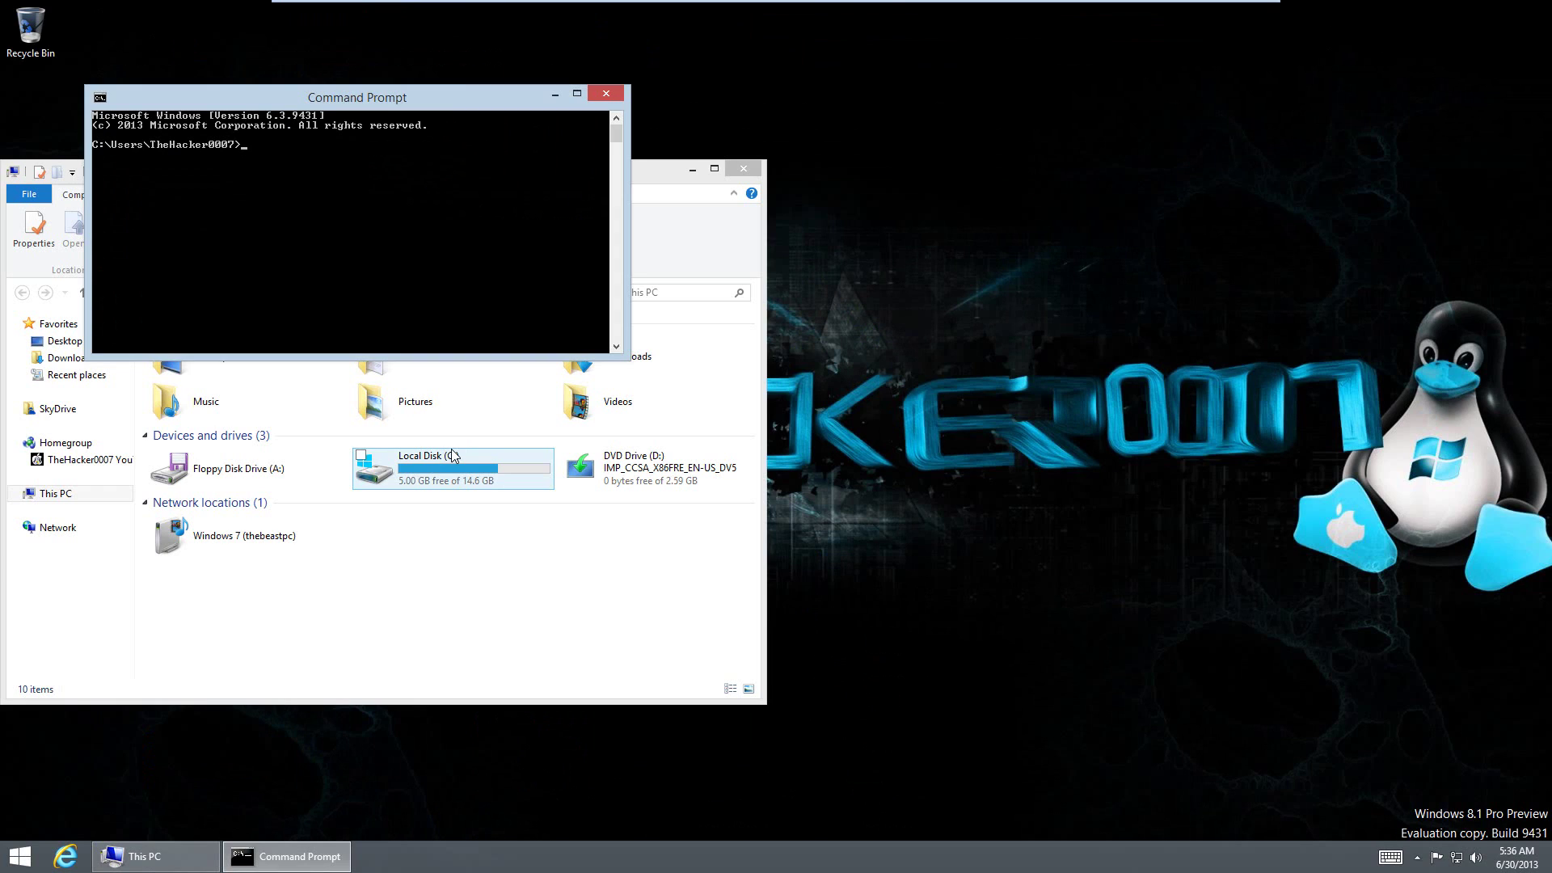
left_click(610, 94)
left_click(741, 169)
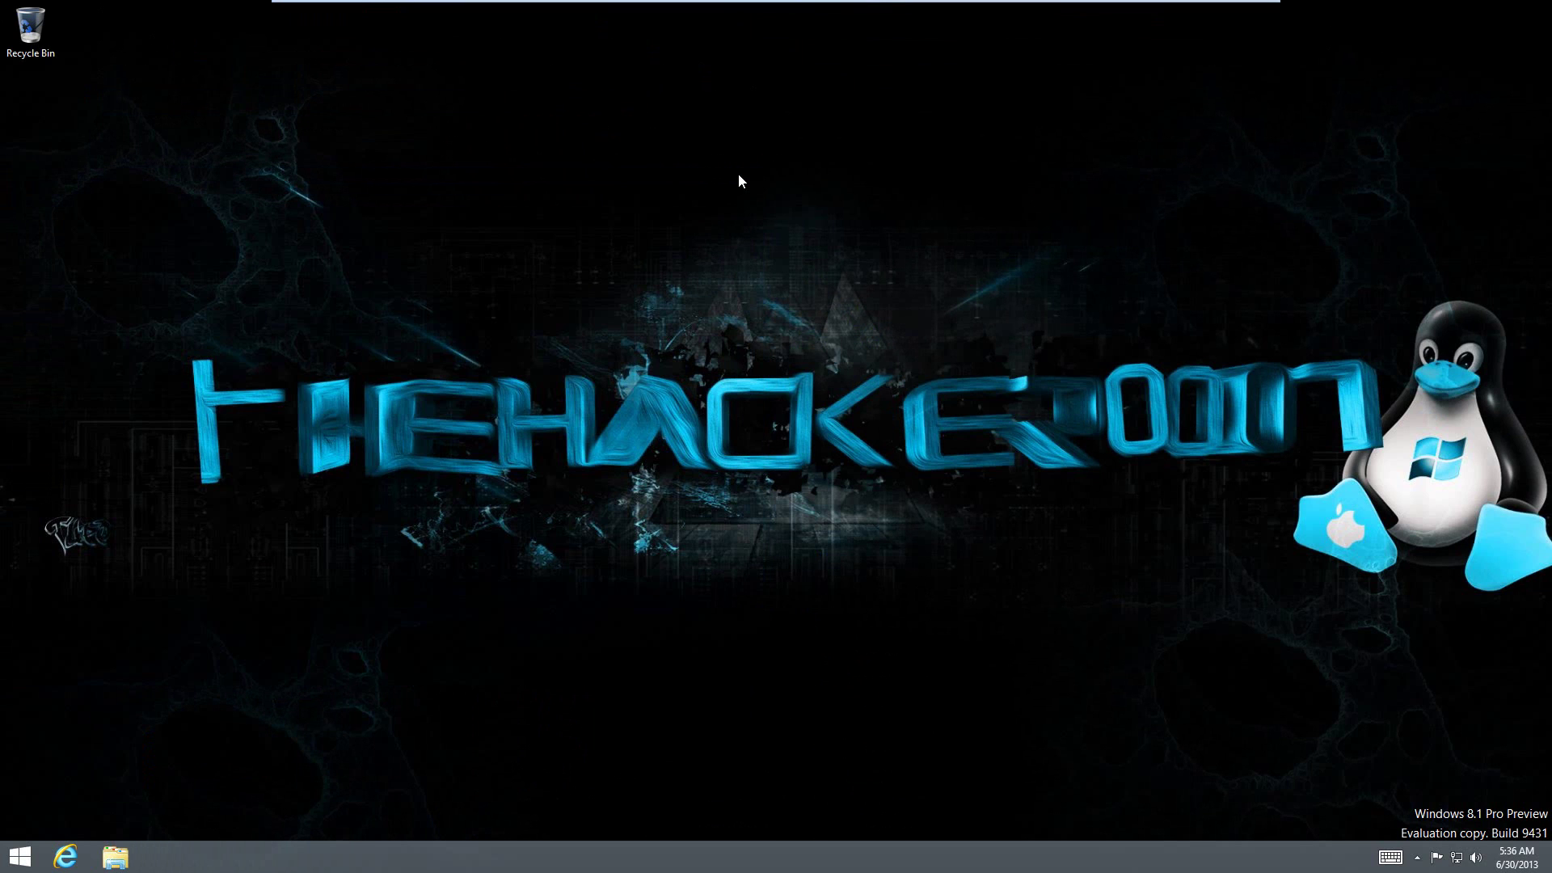